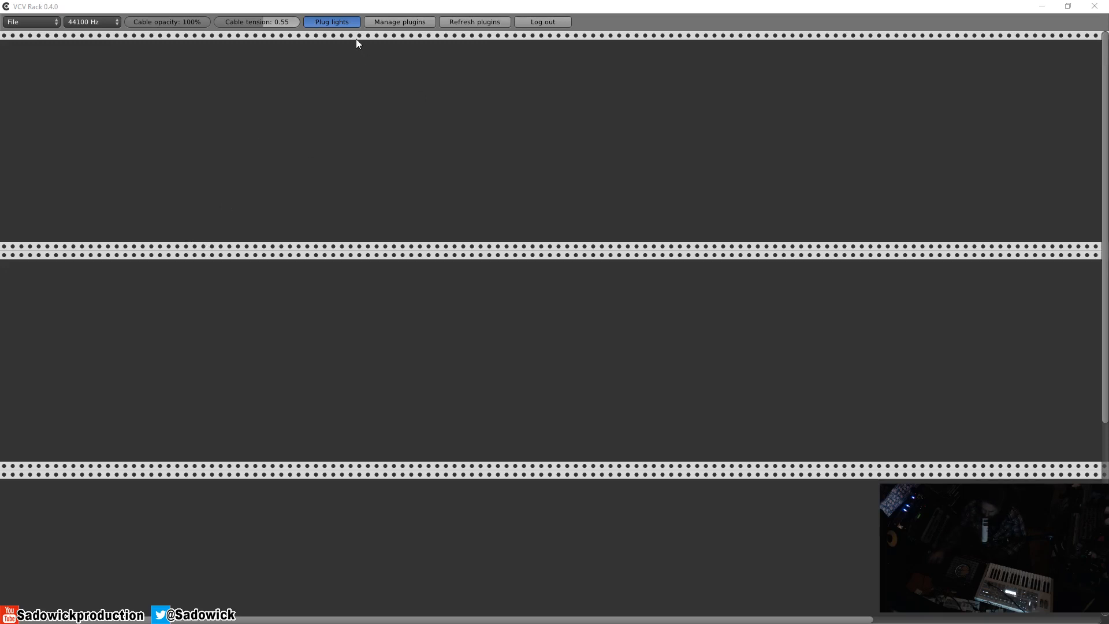
Step: Add a MIDI-to-CV Interface module from Core and place it at the very start of the first rack row
click(338, 24)
right_click(119, 148)
mouse_move(134, 164)
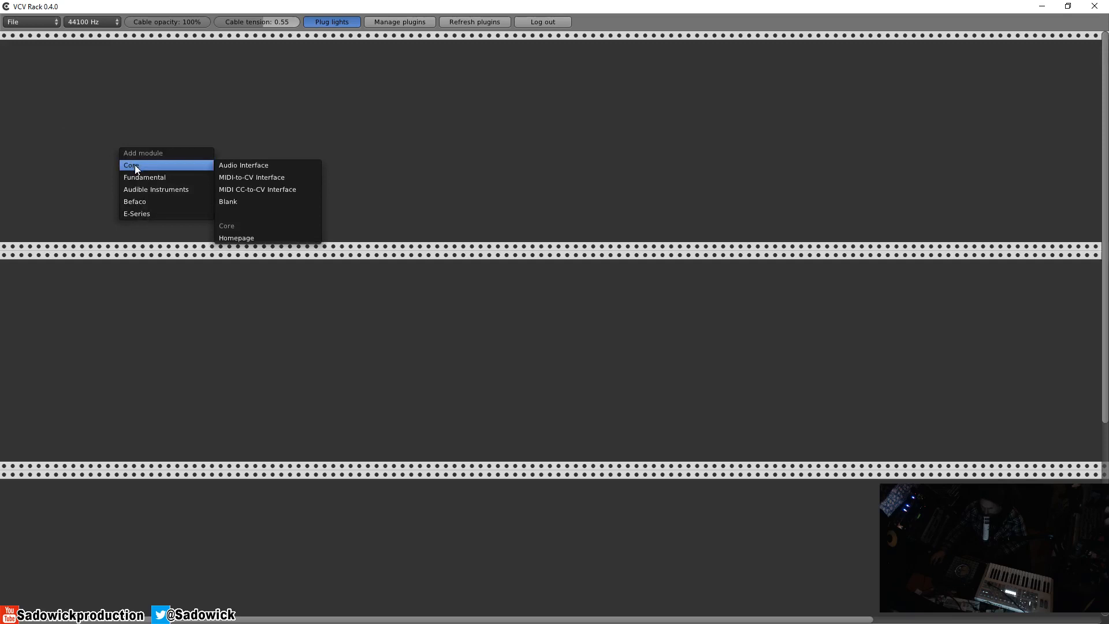
mouse_move(150, 190)
click(250, 177)
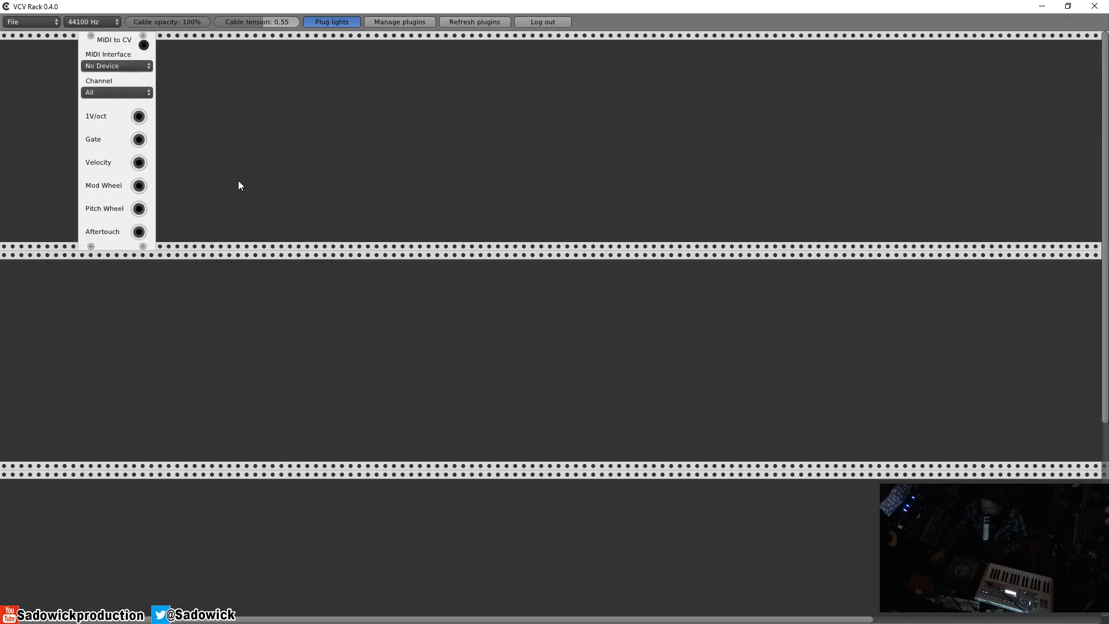
drag(120, 38, 42, 40)
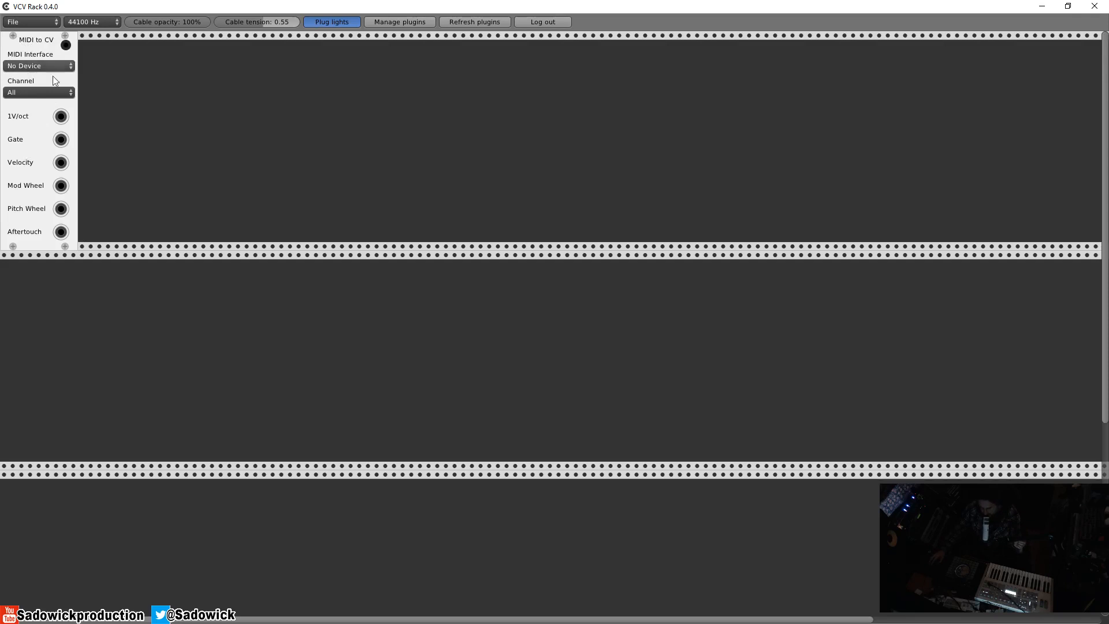
Step: Add a Core Audio Interface module far along the first row and set its audio device to ASIO: ASIO Saffire
right_click(283, 129)
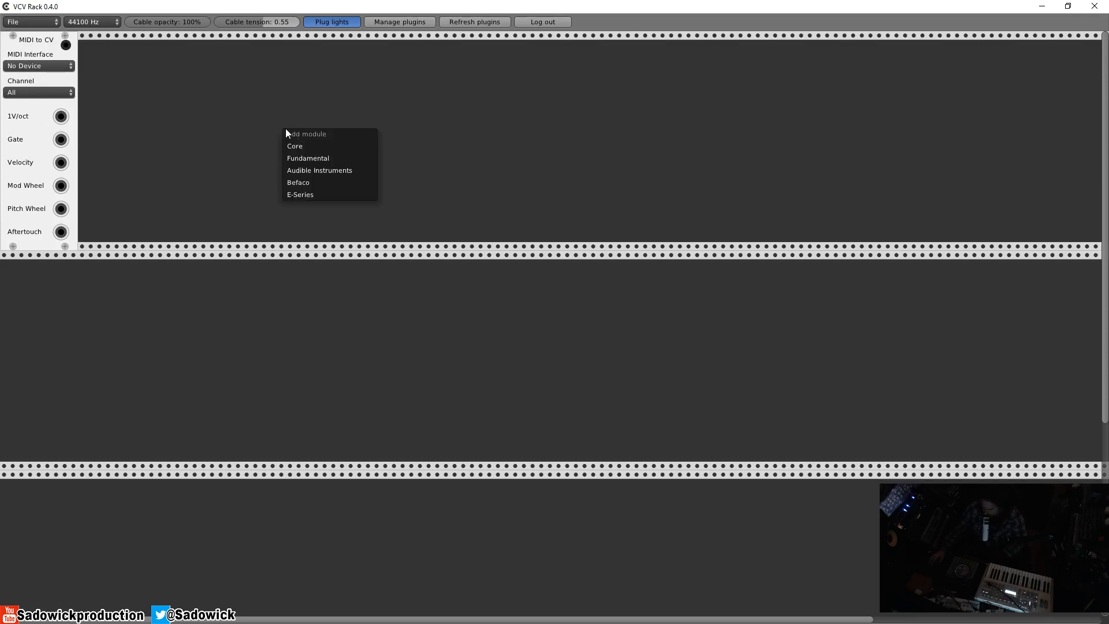
mouse_move(316, 150)
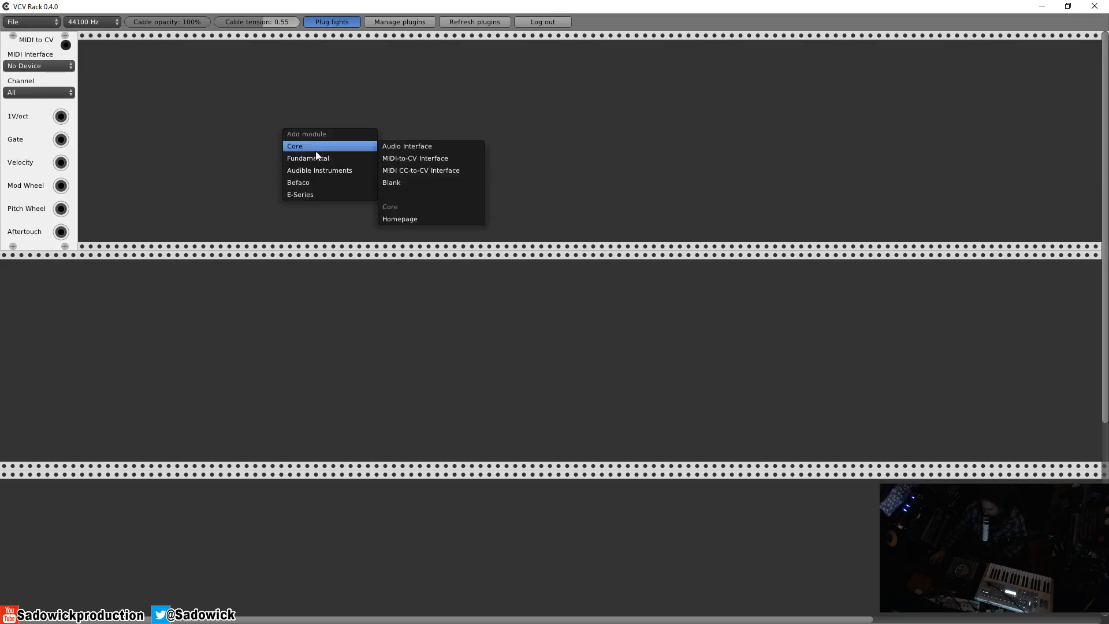
click(428, 146)
drag(286, 47, 758, 64)
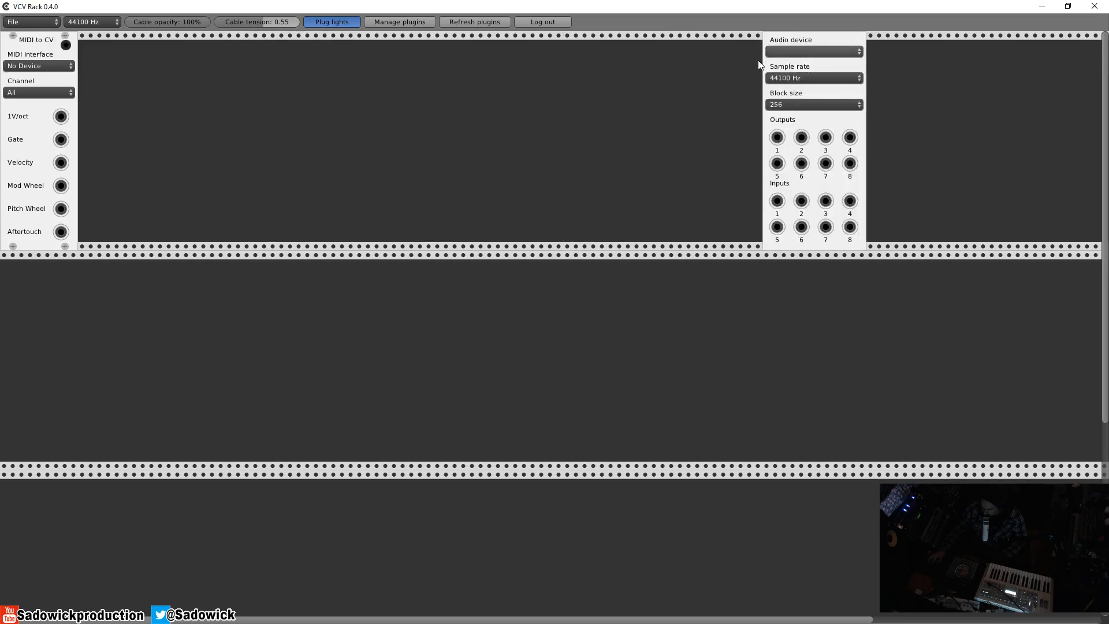
click(834, 53)
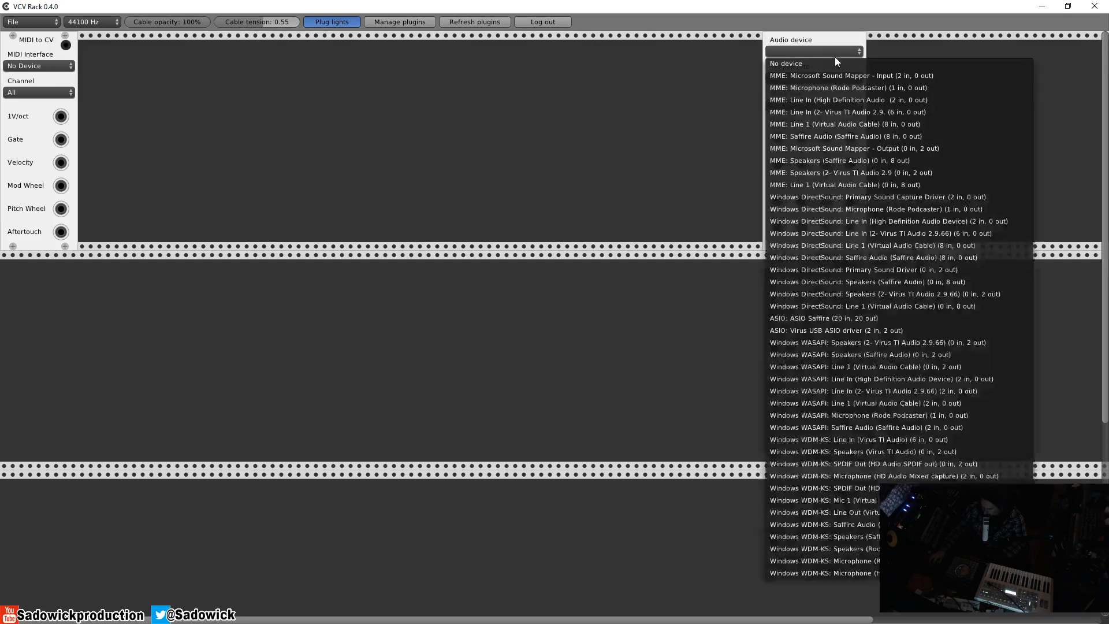
click(831, 320)
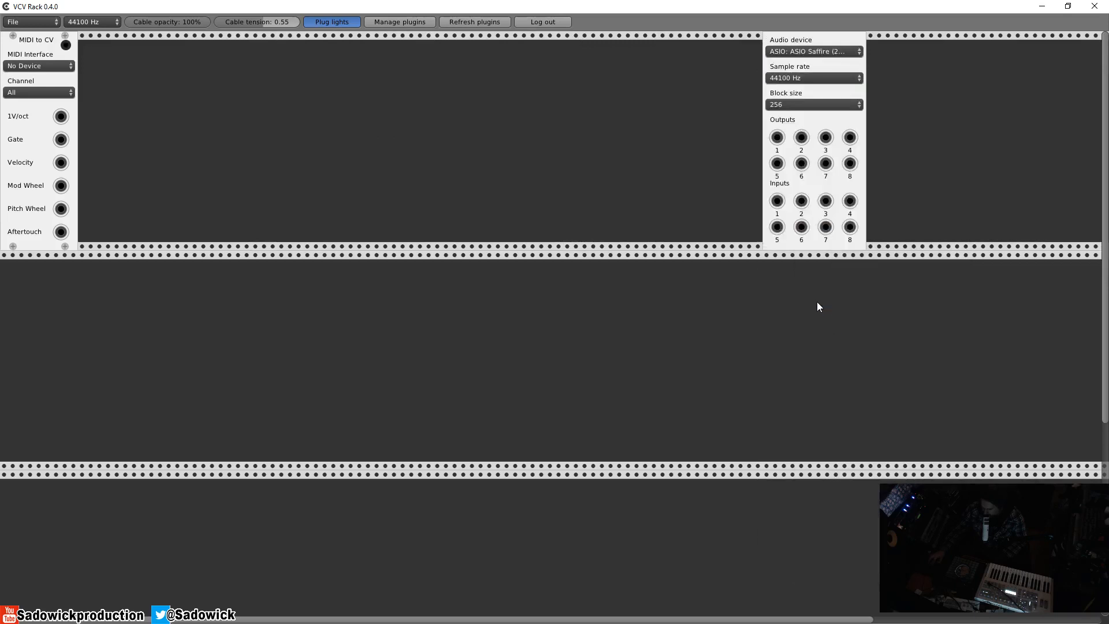
drag(812, 36, 865, 43)
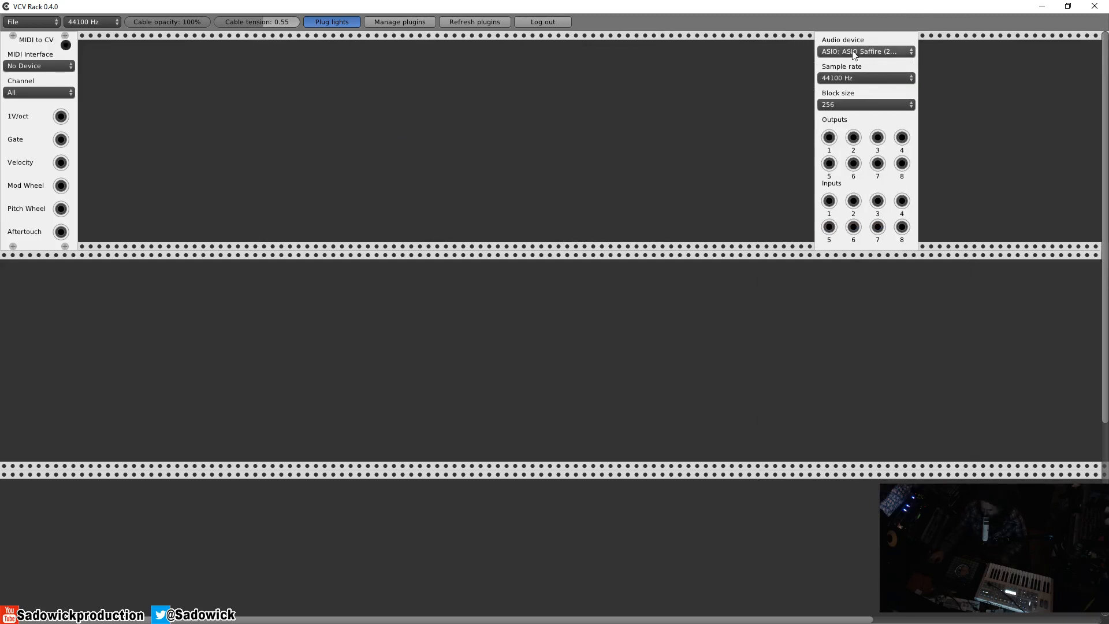
drag(852, 39, 902, 44)
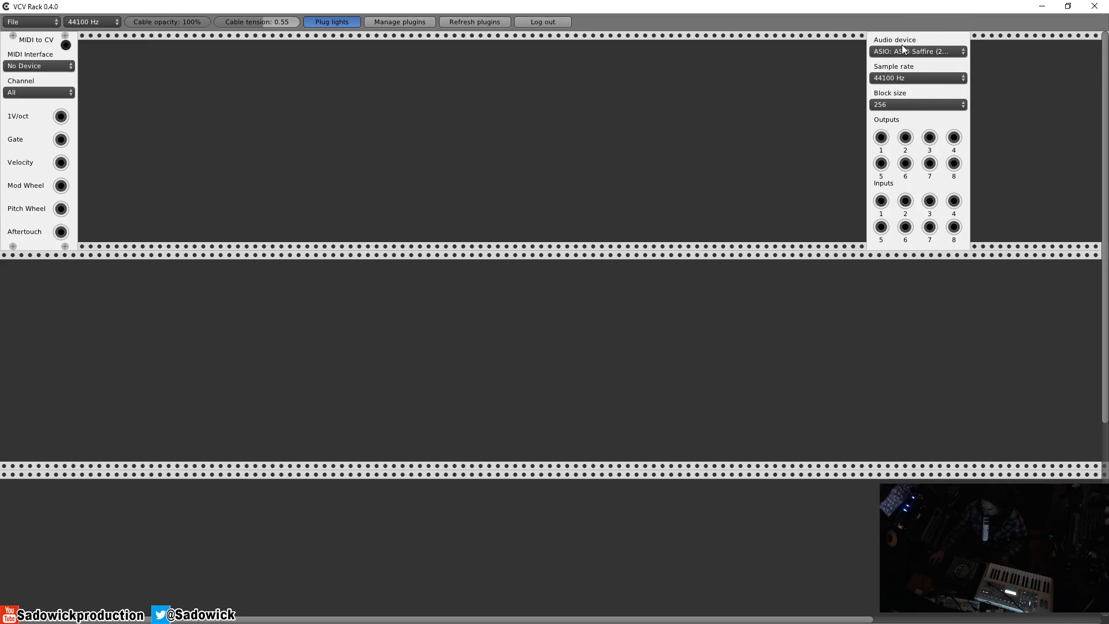
Step: Set the MIDI-to-CV module's MIDI interface to Virus TI Synth 1 and add a Fundamental VCO-1 module beside it
click(40, 67)
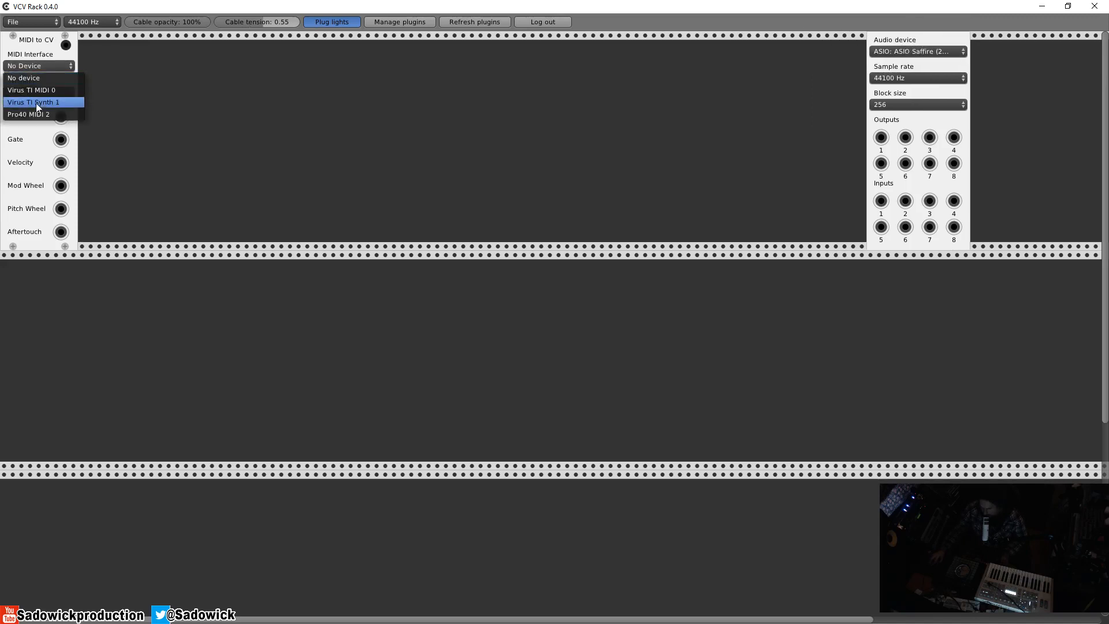
click(35, 104)
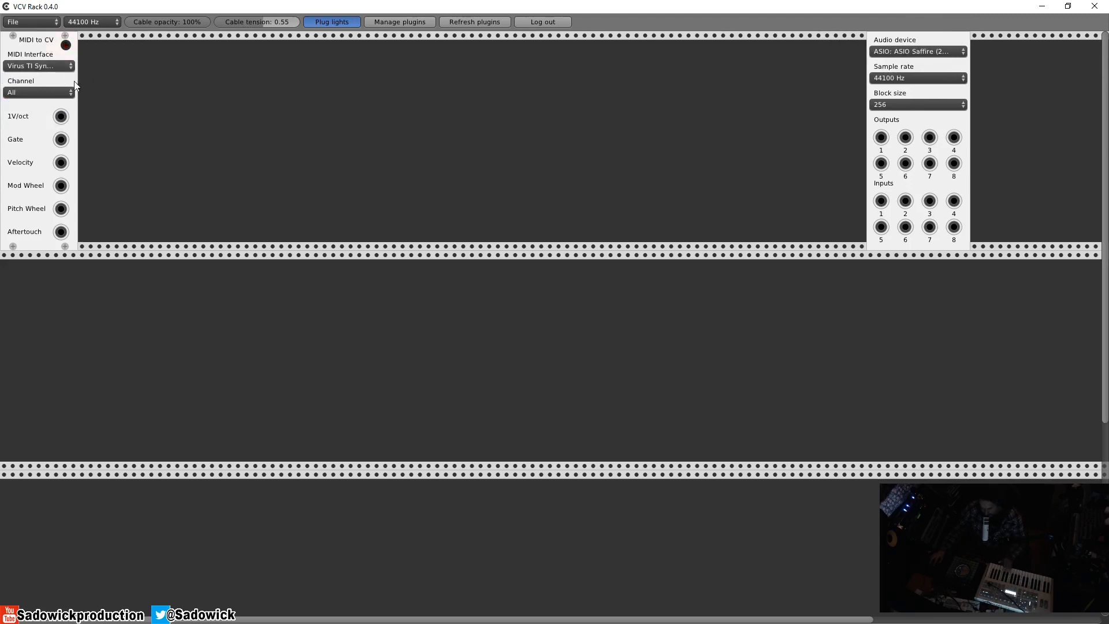
right_click(125, 104)
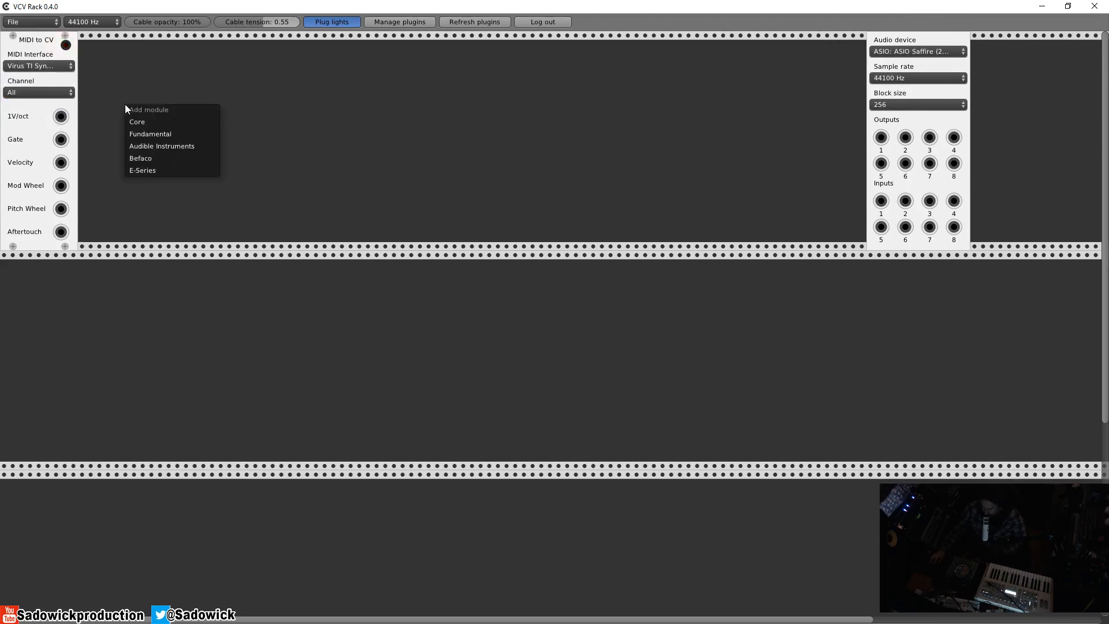
mouse_move(126, 121)
mouse_move(166, 135)
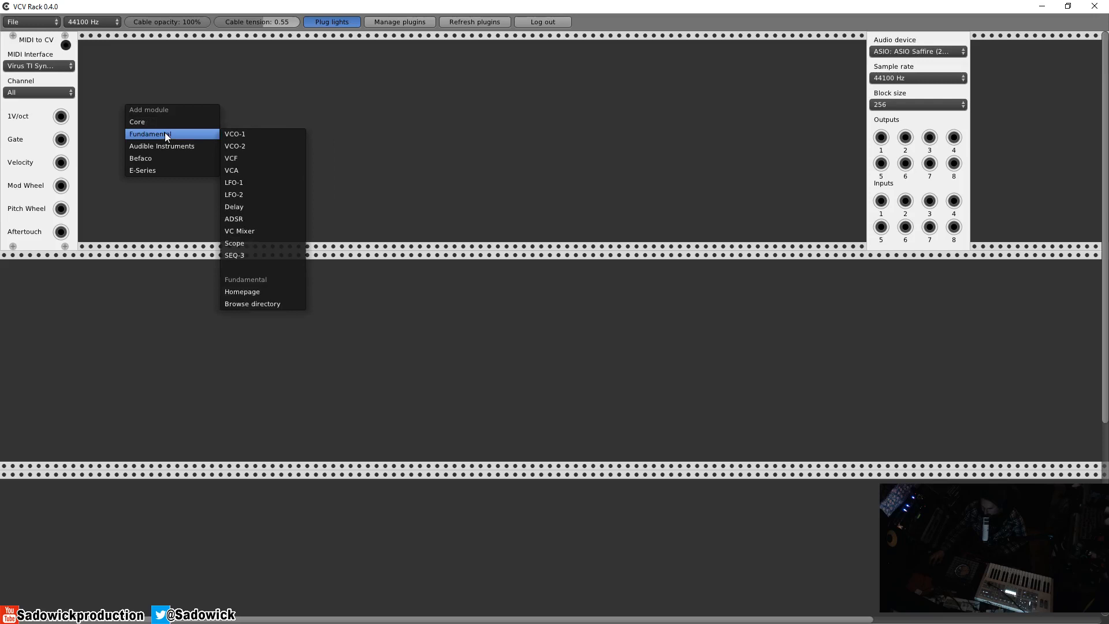
click(232, 134)
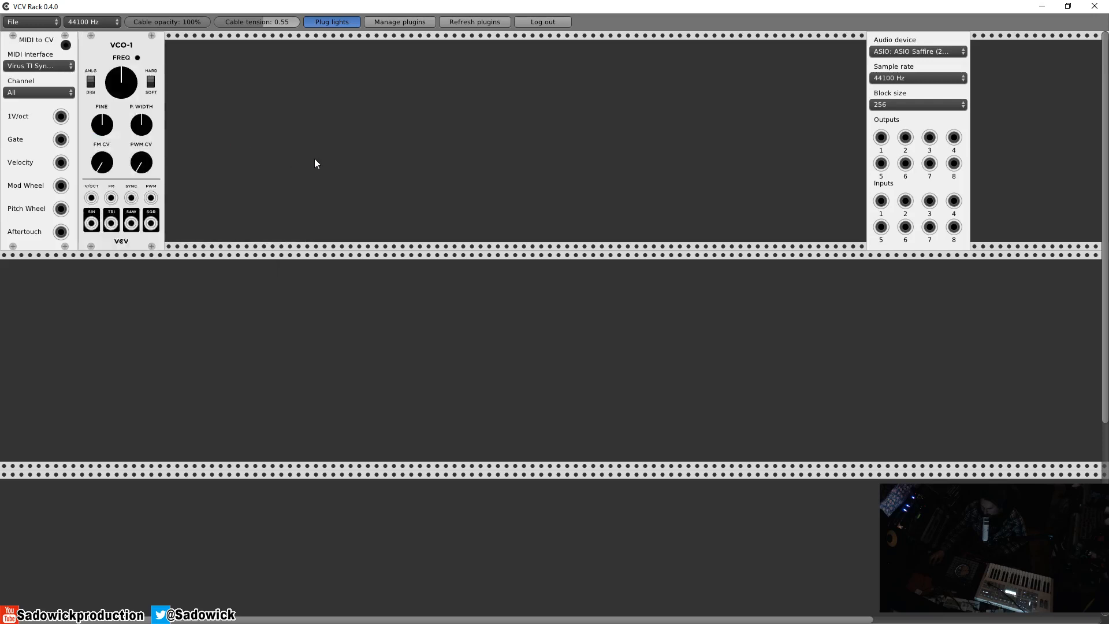
Step: Add a Fundamental ADSR module after VCO-1 in the first row and move VCO-1 directly against it
right_click(246, 128)
mouse_move(285, 141)
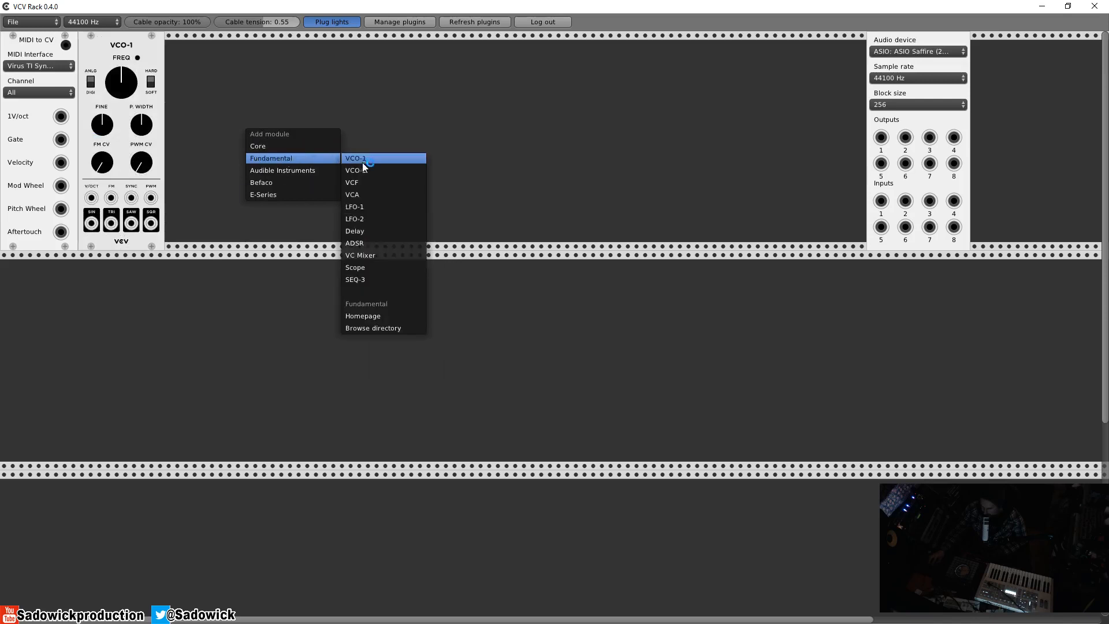
click(371, 241)
drag(137, 43, 180, 43)
Step: Add a Fundamental VCF module to the right of the ADSR, leaving a gap between them
right_click(317, 87)
mouse_move(334, 115)
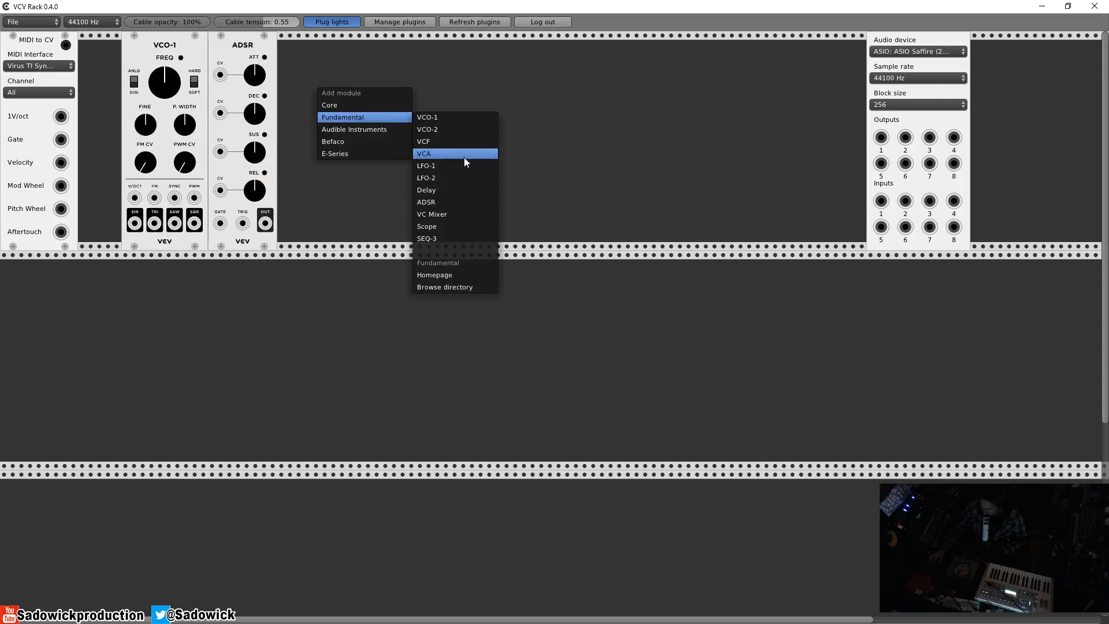
click(437, 142)
drag(334, 43, 377, 46)
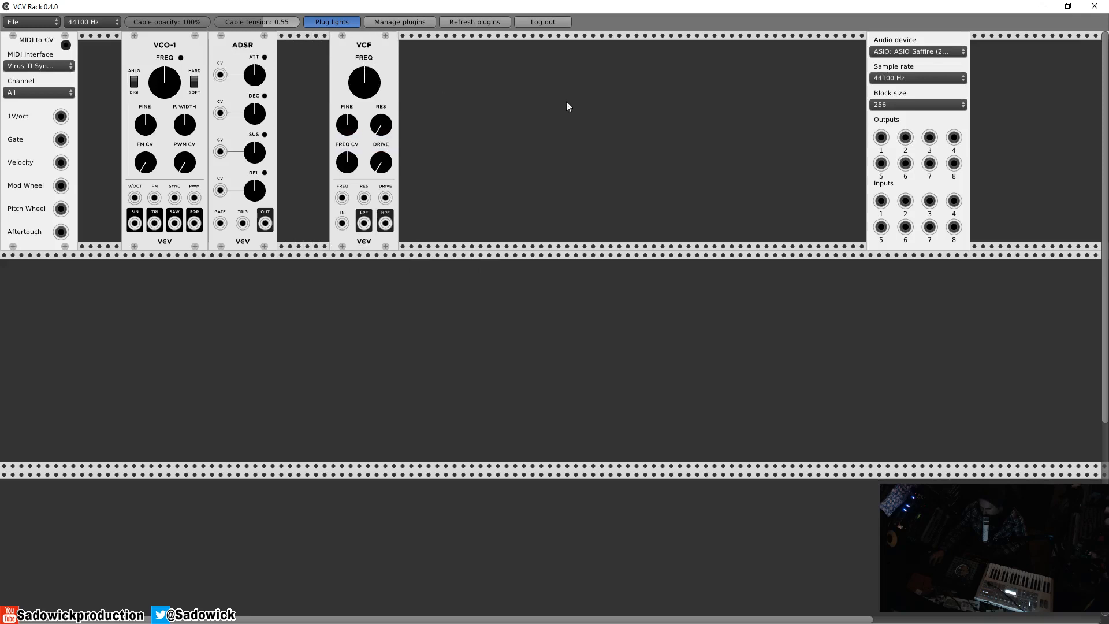
Step: Add a Fundamental VC Mixer module in the first row between the VCF and the Audio Interface
right_click(648, 110)
mouse_move(661, 122)
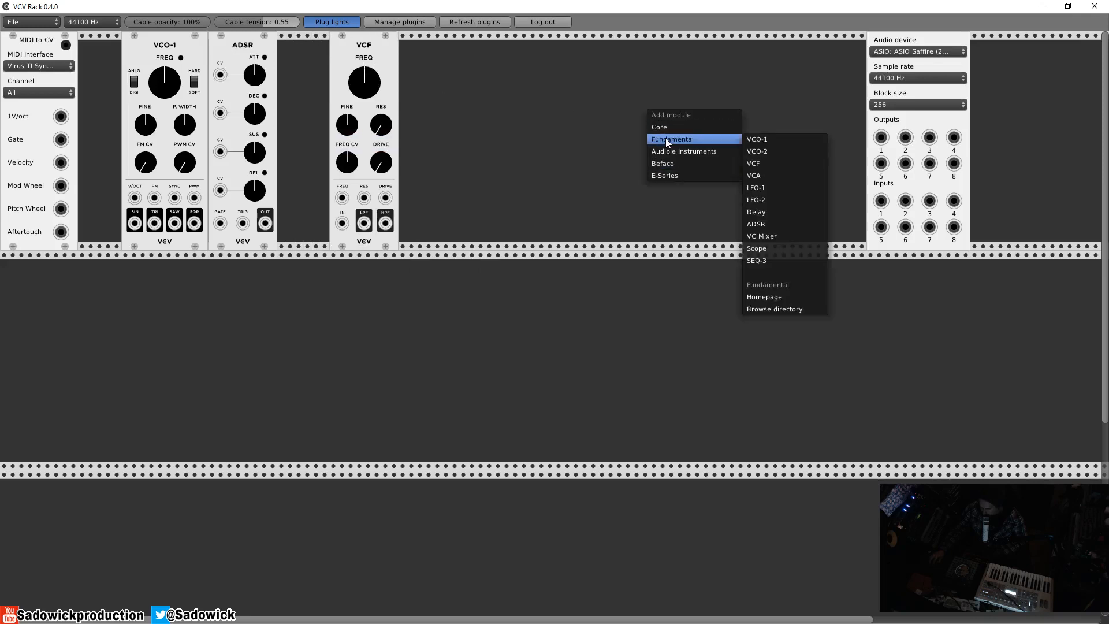
mouse_move(711, 138)
click(776, 235)
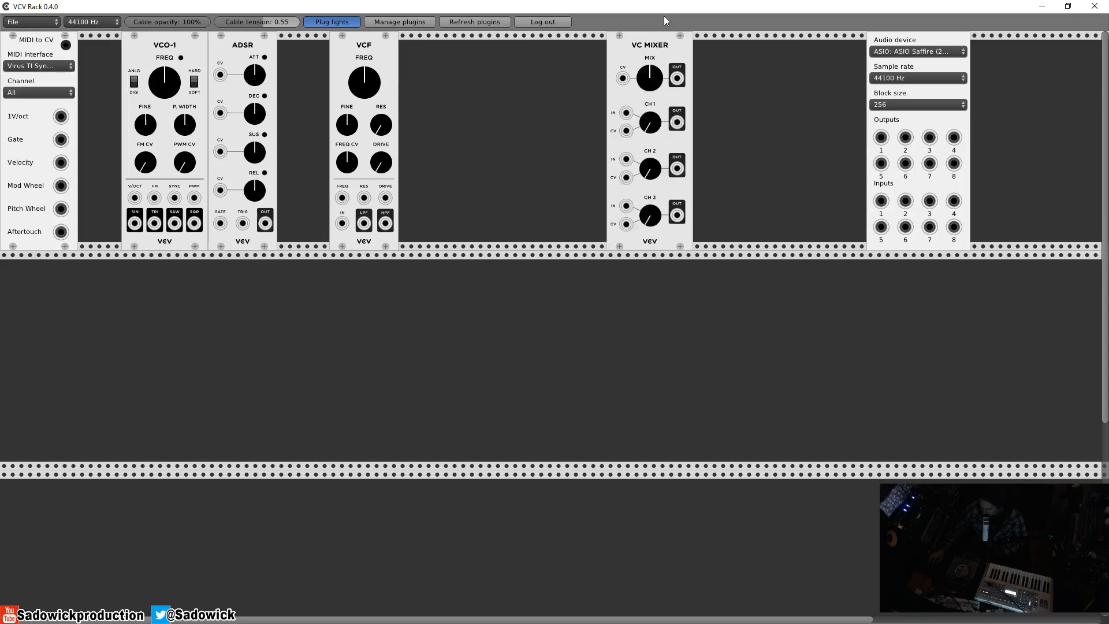
Step: Add a Fundamental Scope module and place it in the second row beneath the Audio Interface
right_click(728, 106)
mouse_move(749, 166)
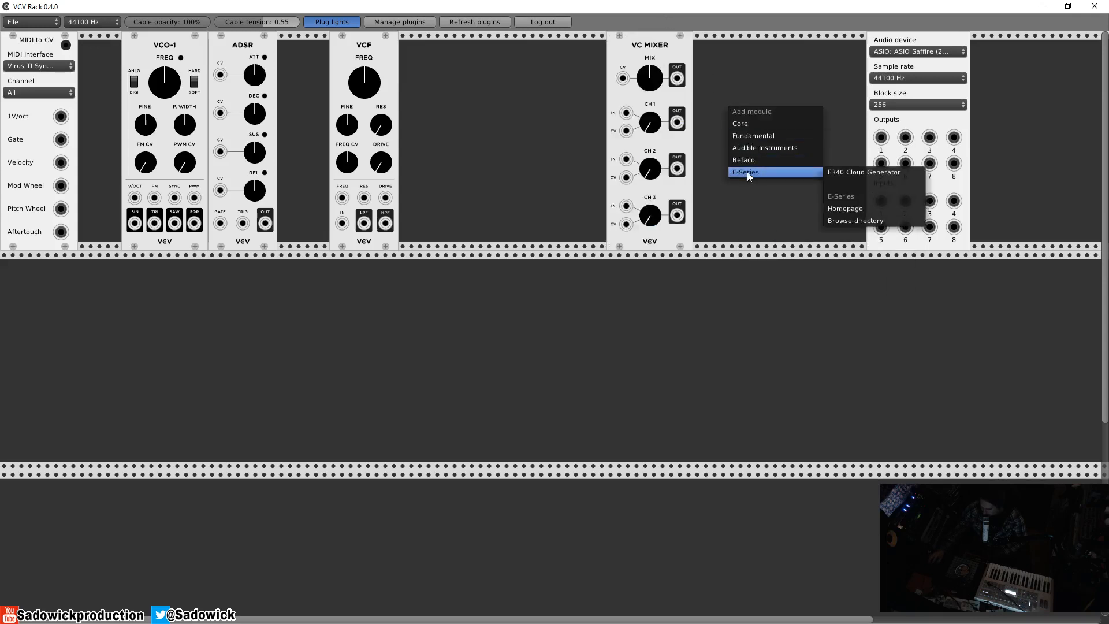
mouse_move(750, 133)
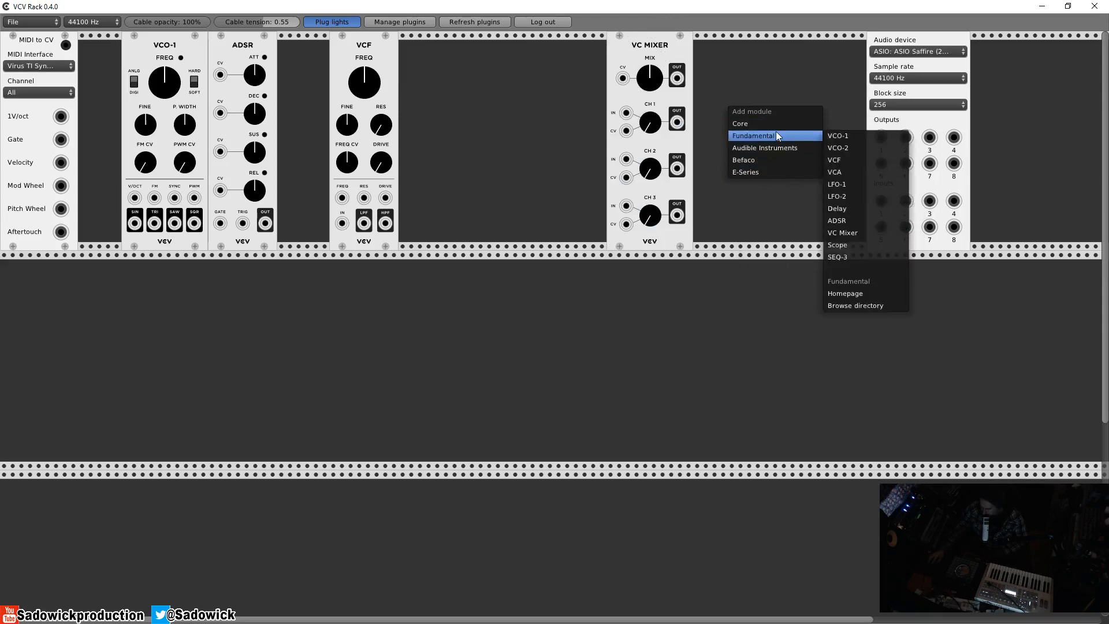
click(837, 244)
drag(732, 46, 831, 252)
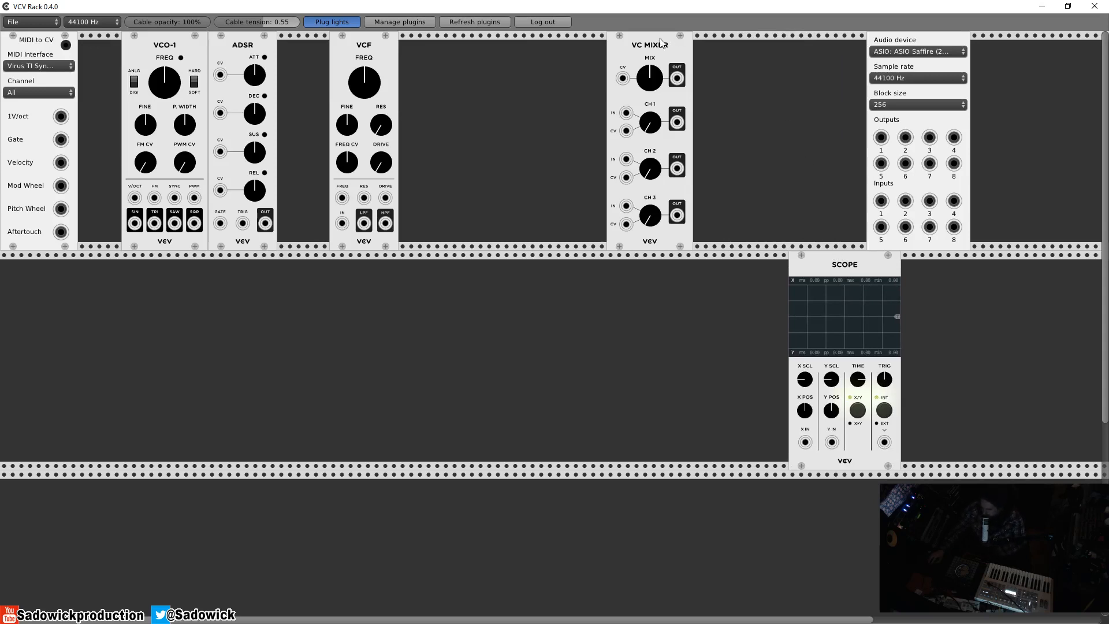
Step: Move the VC Mixer closer to the Audio Interface and patch its CH 1 output to CH 2 input and CH 2 output to the Scope's X input
drag(660, 58, 703, 58)
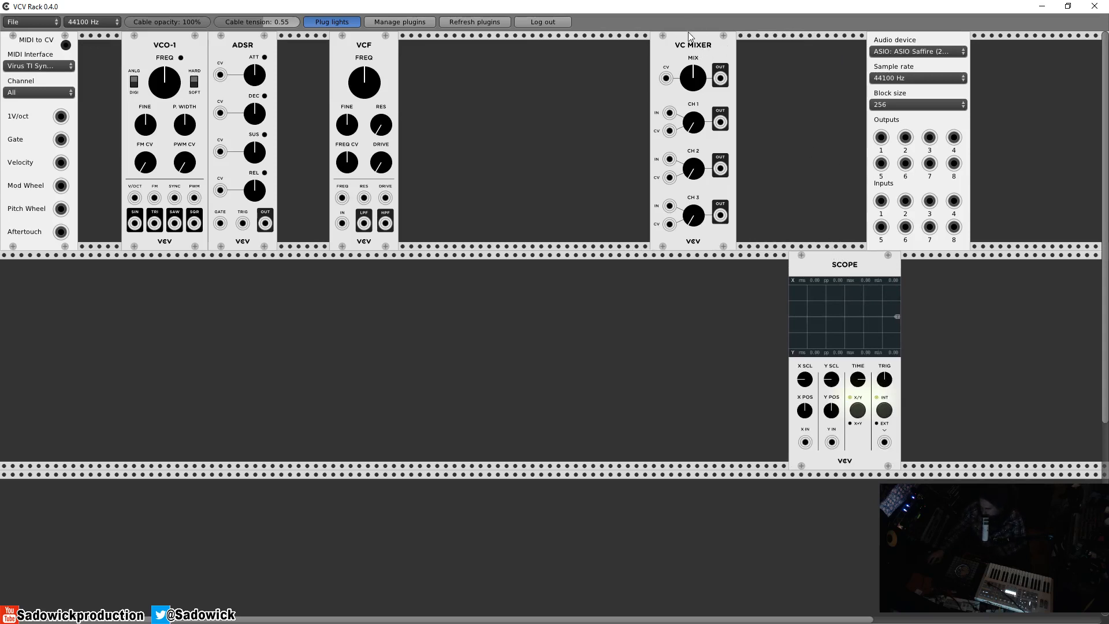
drag(690, 33, 700, 34)
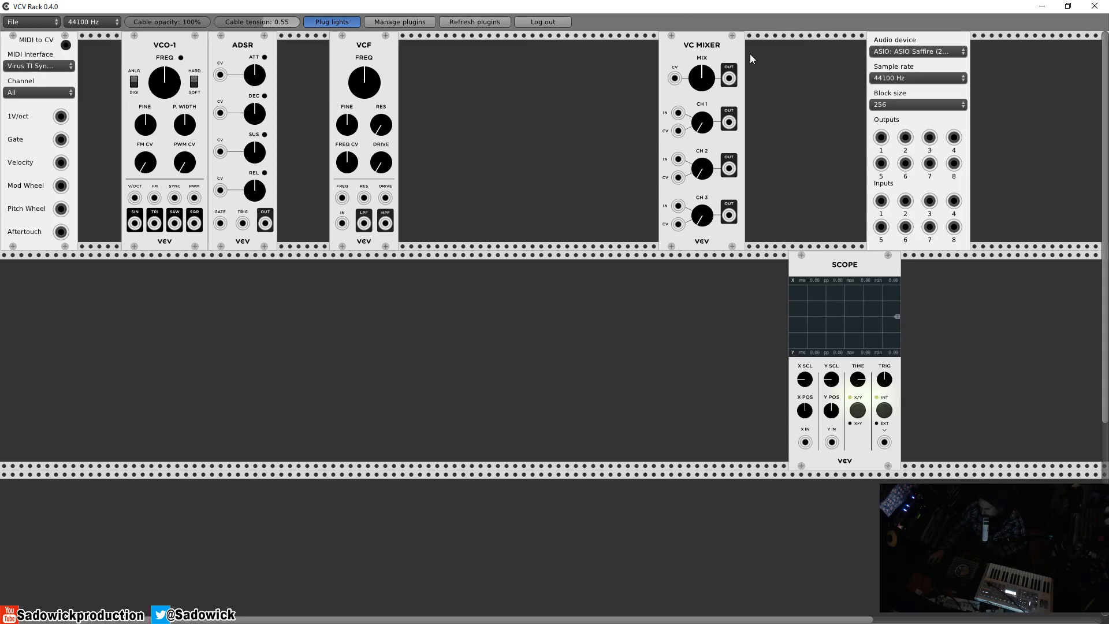
drag(729, 122, 679, 159)
drag(728, 168, 805, 443)
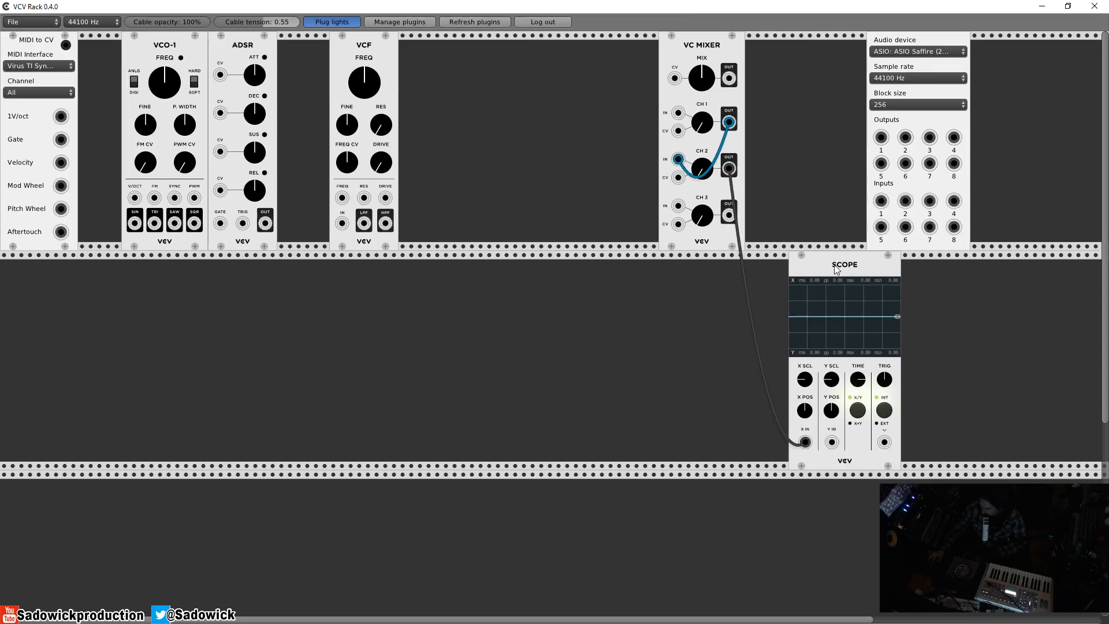
Step: Fit the Scope snugly between the VC Mixer and Audio Interface, and patch the mixer's CH 1 output to audio outputs 1 and 2
drag(836, 269, 801, 50)
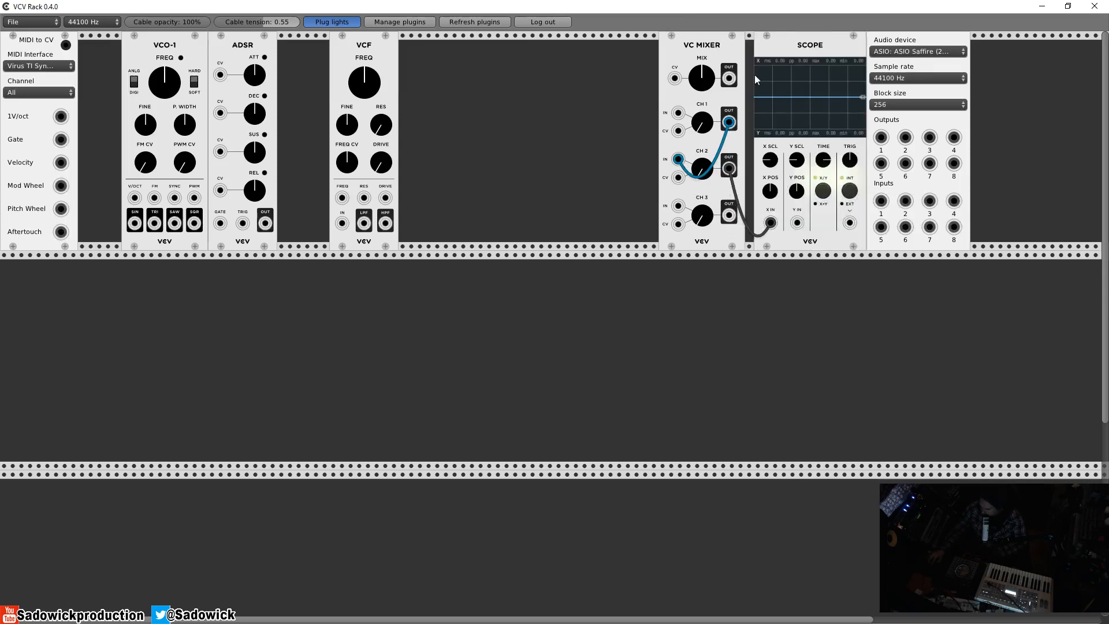
drag(711, 43, 719, 43)
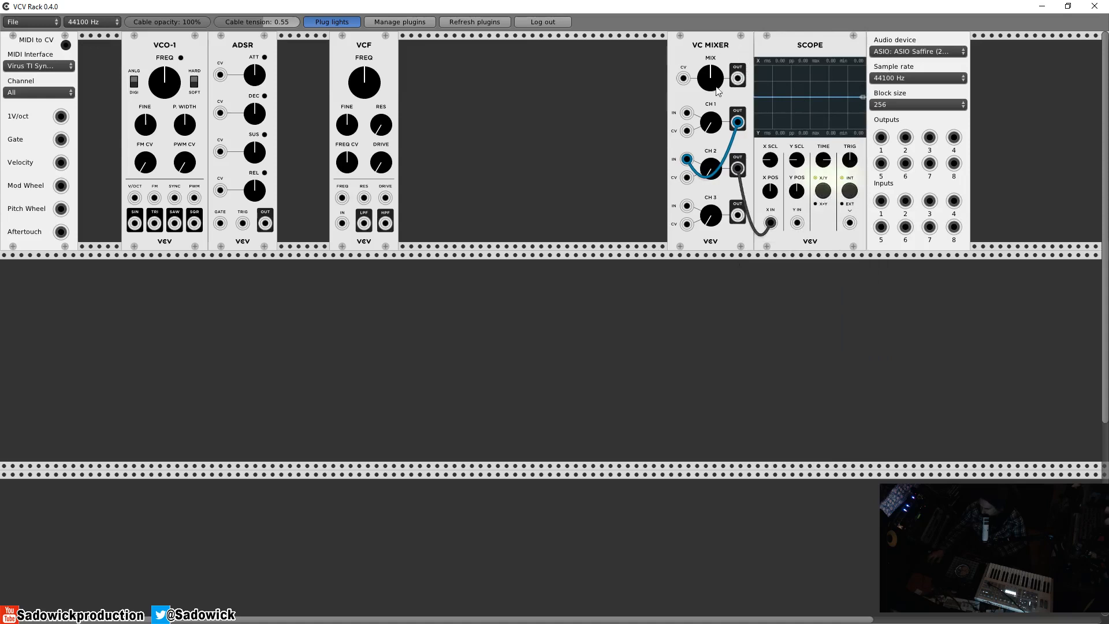
drag(880, 137, 737, 122)
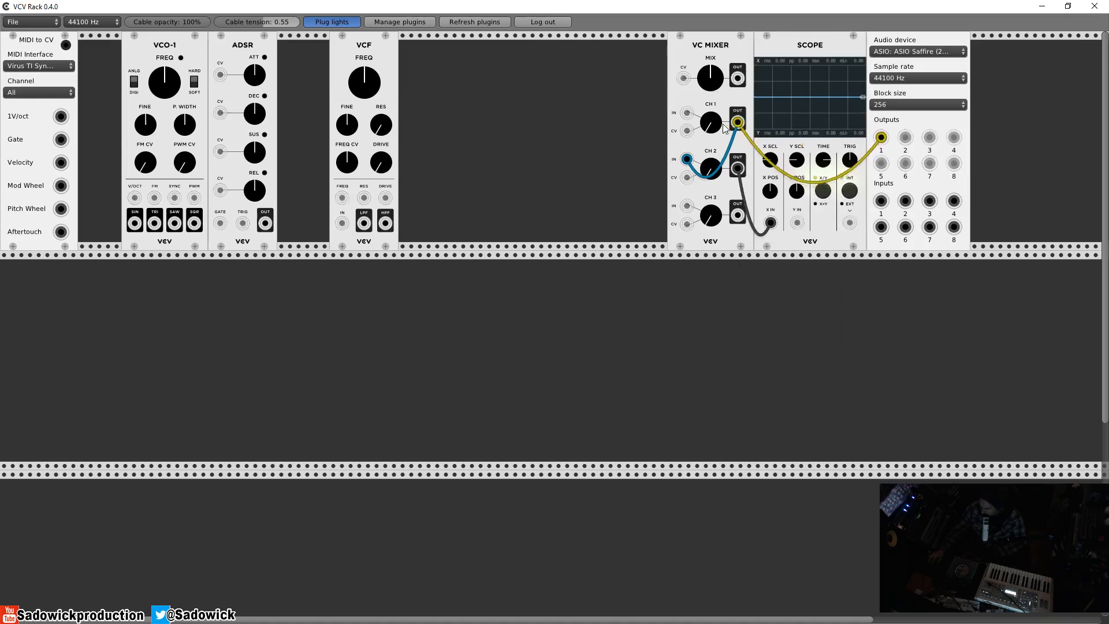
drag(905, 137, 738, 122)
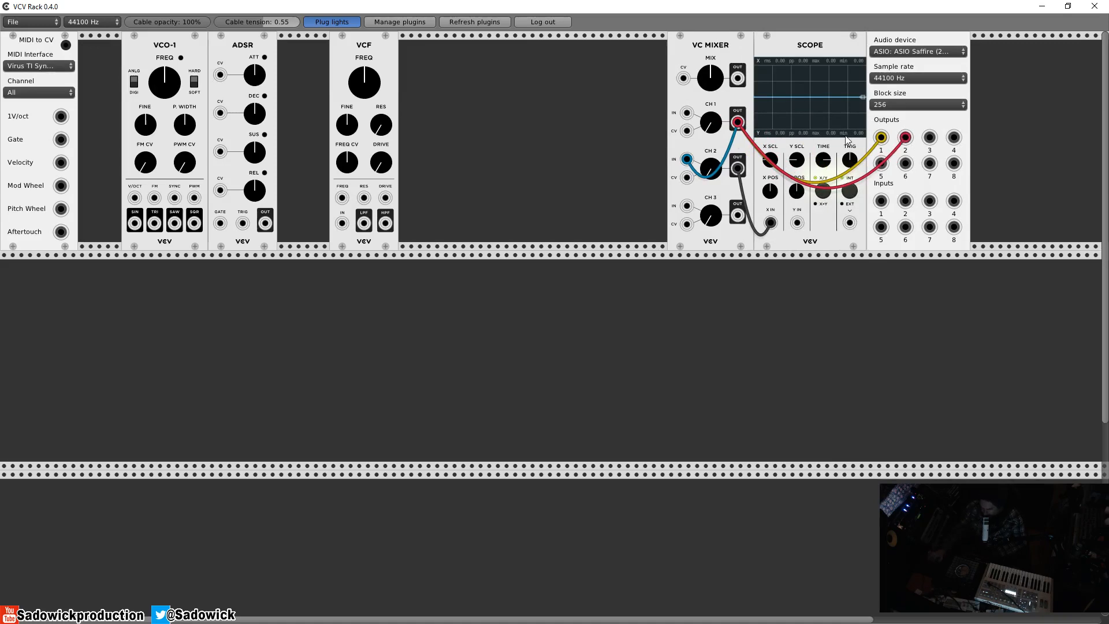
Step: Shift the ADSR closer to the VCF and add a Fundamental VCA module directly after the VCF
drag(262, 38, 285, 51)
right_click(427, 75)
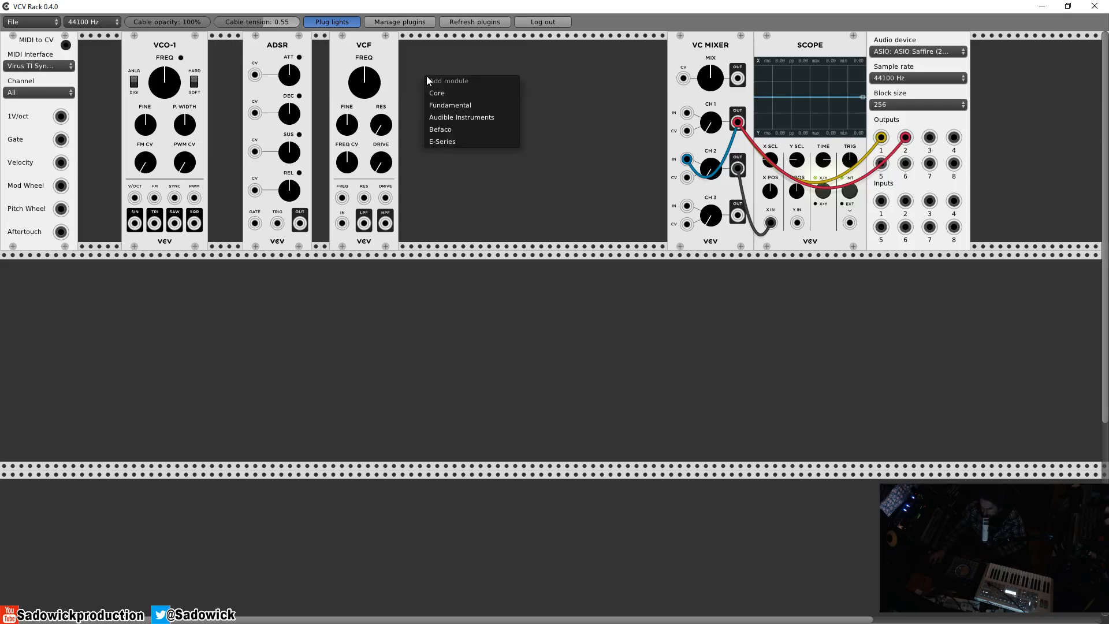
mouse_move(457, 104)
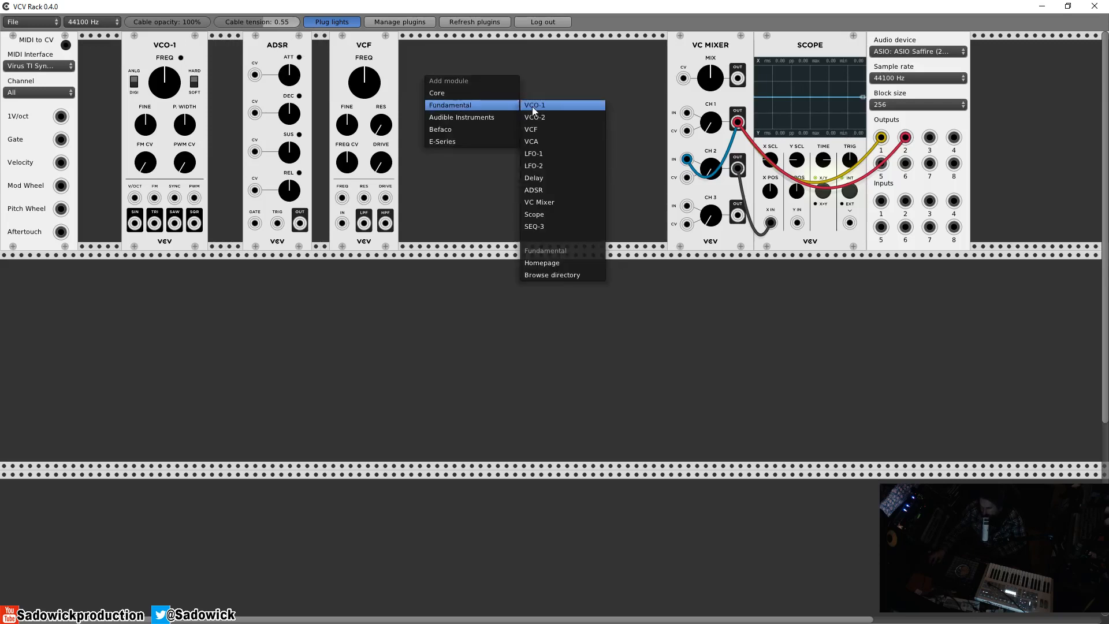
click(533, 141)
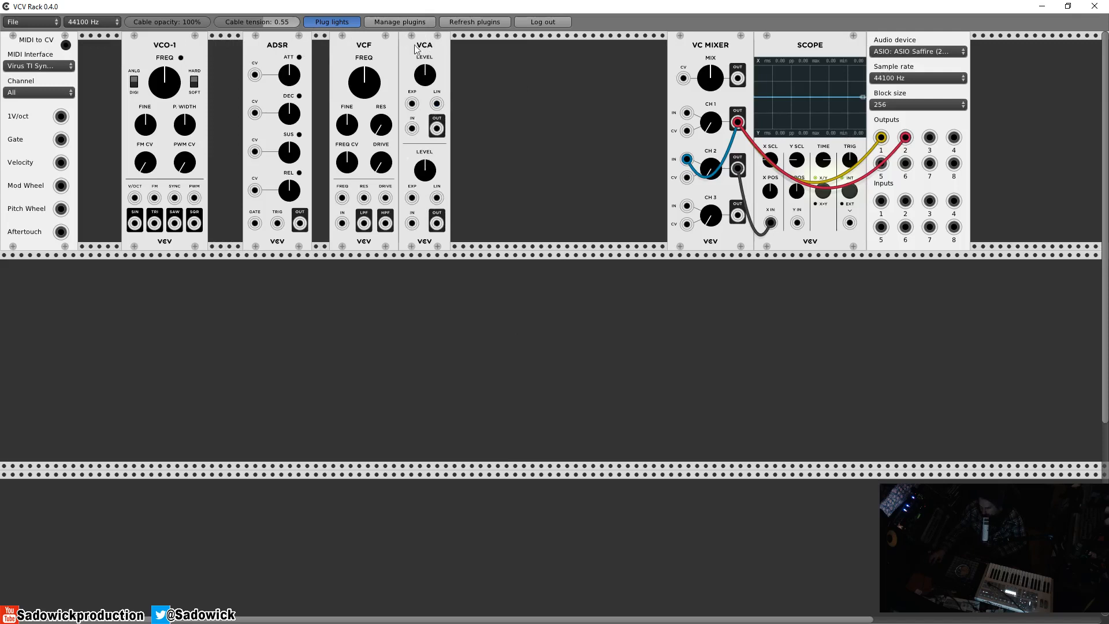
Step: Place the ADSR and VCA side by side in the second row below the VCF, and move VCO-1 closer to the VCF
drag(415, 49, 449, 266)
drag(267, 48, 360, 260)
drag(438, 259, 386, 259)
drag(149, 43, 186, 51)
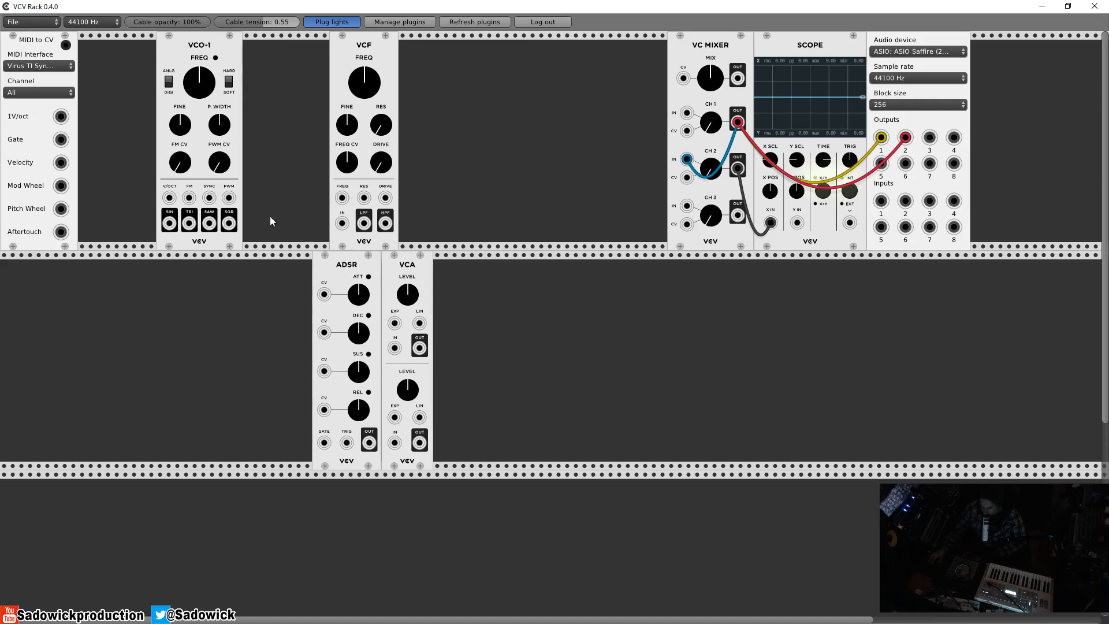
Step: Patch the MIDI-to-CV module's Gate output to the ADSR's Gate input
drag(61, 139, 129, 257)
drag(61, 139, 323, 445)
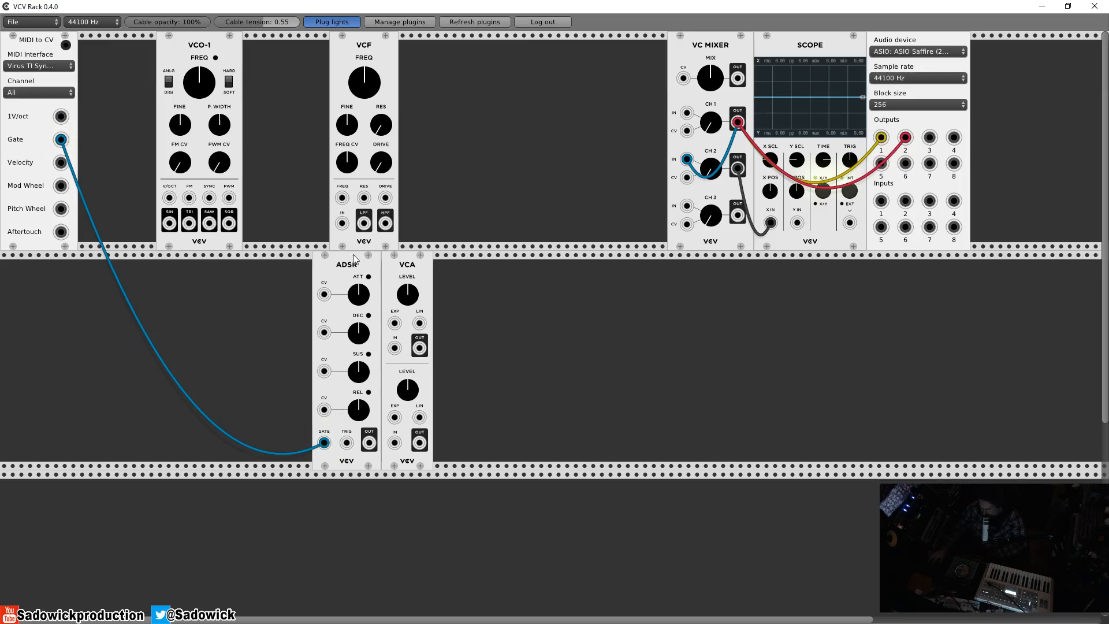
Step: Move the ADSR below VCO-1's near side and slide the VCA well away from it in the second row
drag(353, 280, 160, 298)
drag(407, 267, 544, 287)
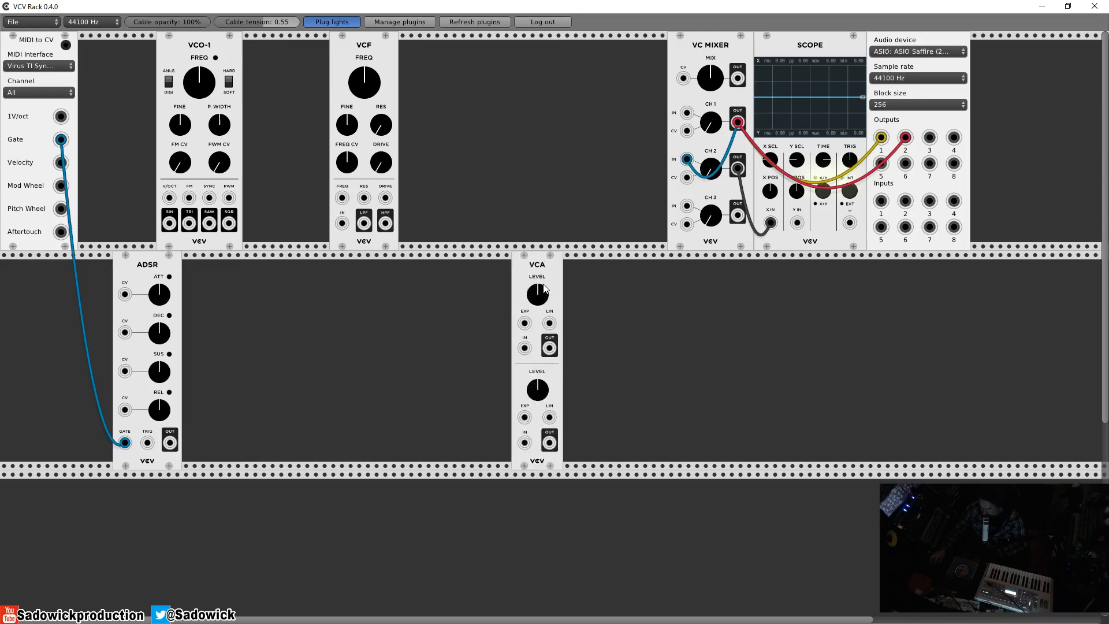
drag(144, 264, 133, 272)
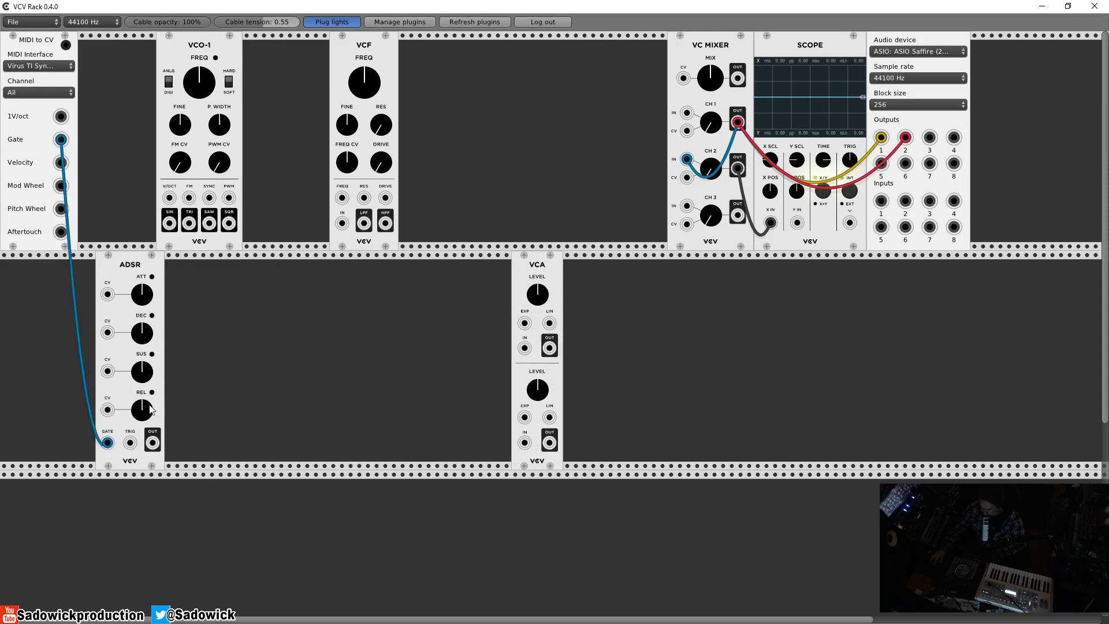
Step: Patch the ADSR's output to the upper VCA section's EXP input and bring the VCA closer to the ADSR
drag(154, 442, 525, 348)
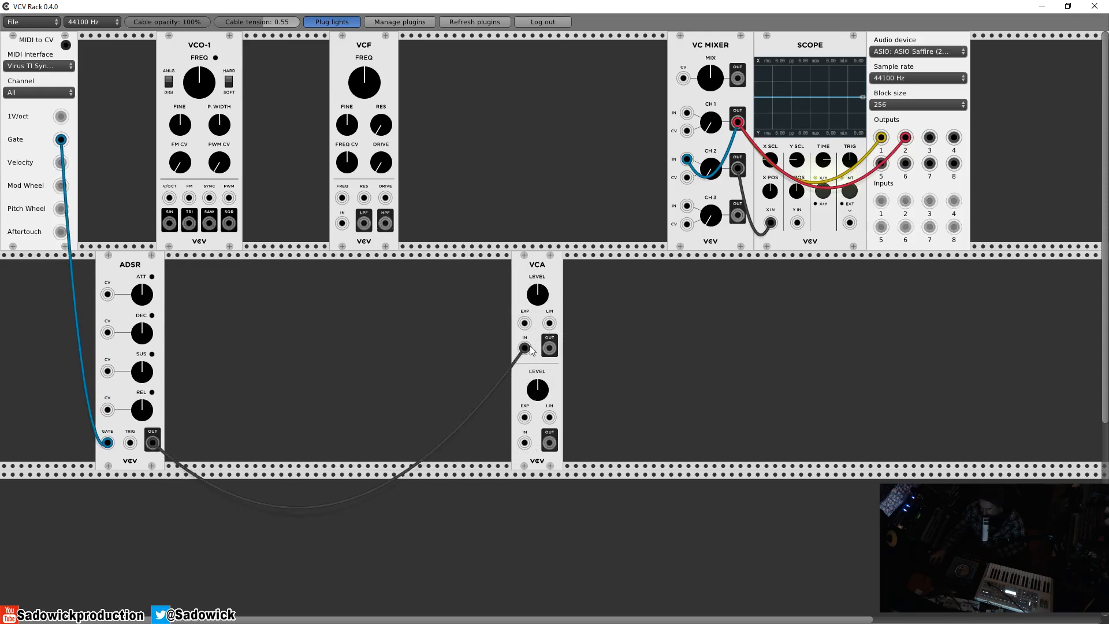
drag(530, 346, 523, 320)
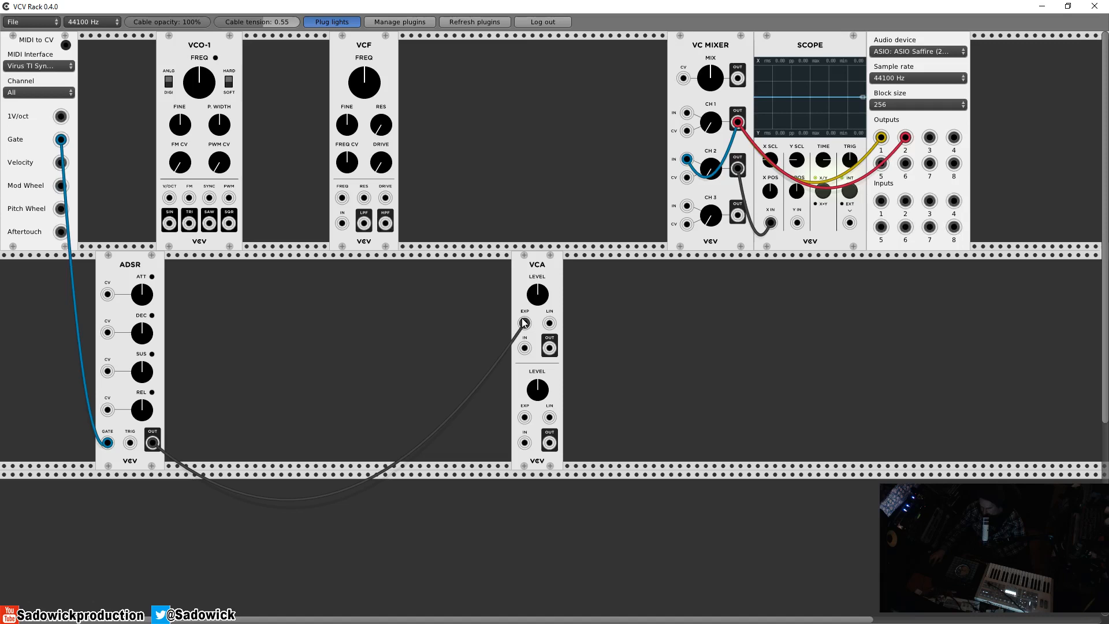
drag(537, 268, 336, 285)
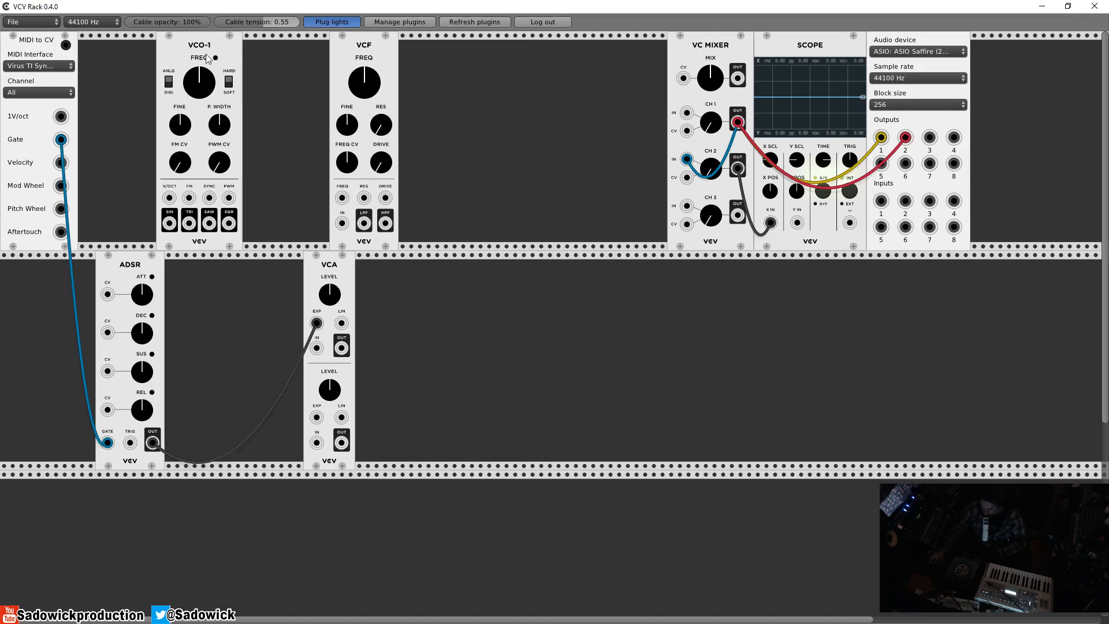
Step: Route VCO-1's SAW output through the upper VCA section into mixer CH 1, and patch MIDI 1V/oct to VCO-1's V/OCT input
drag(206, 53, 222, 65)
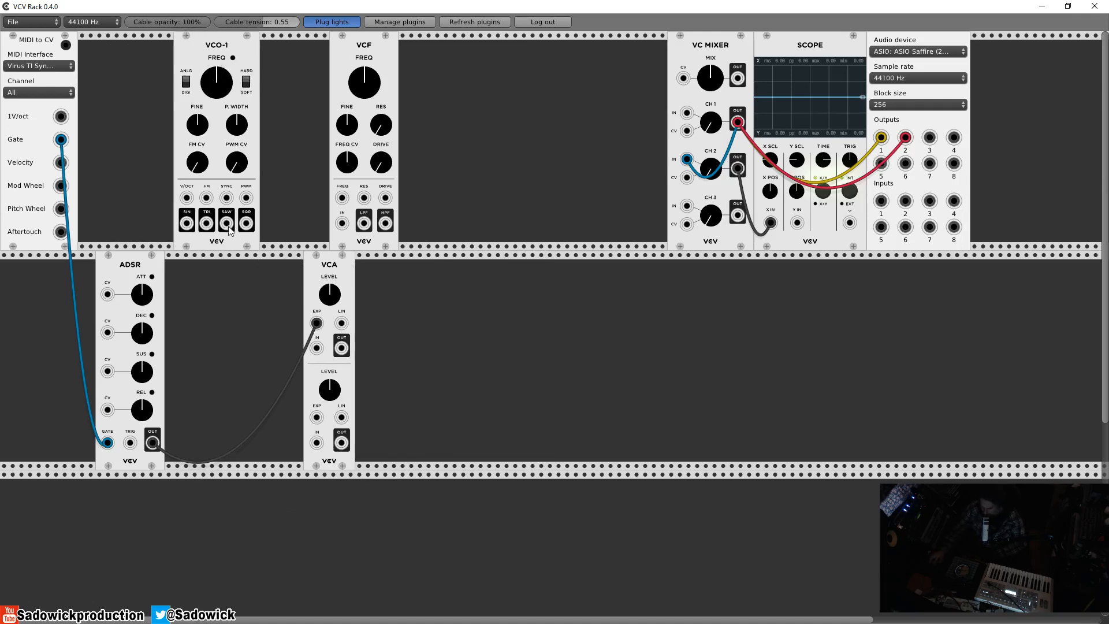
drag(226, 223, 317, 348)
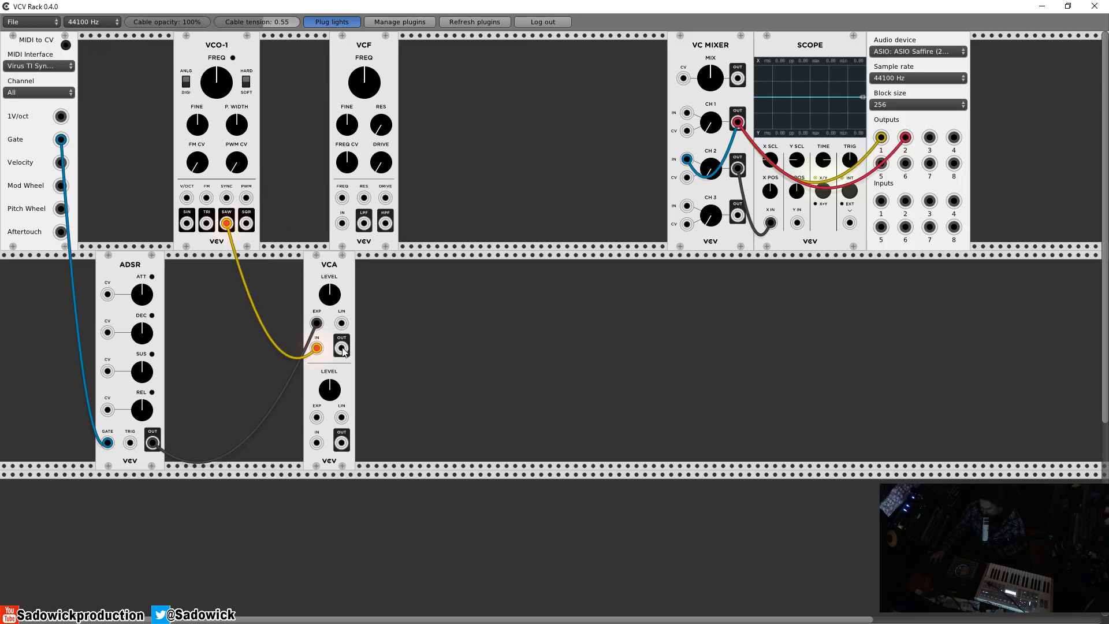
drag(341, 347, 686, 112)
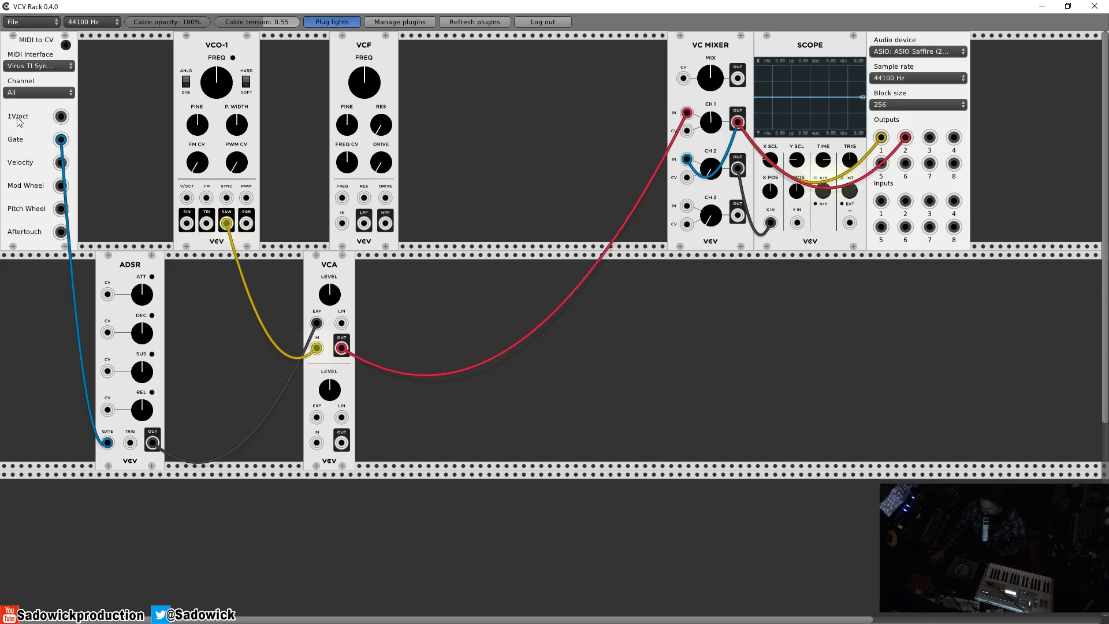
drag(61, 116, 190, 199)
Step: Set the ADSR's attack to minimum and its decay and sustain to maximum, and shift the VCA closer to the ADSR
drag(144, 295, 144, 382)
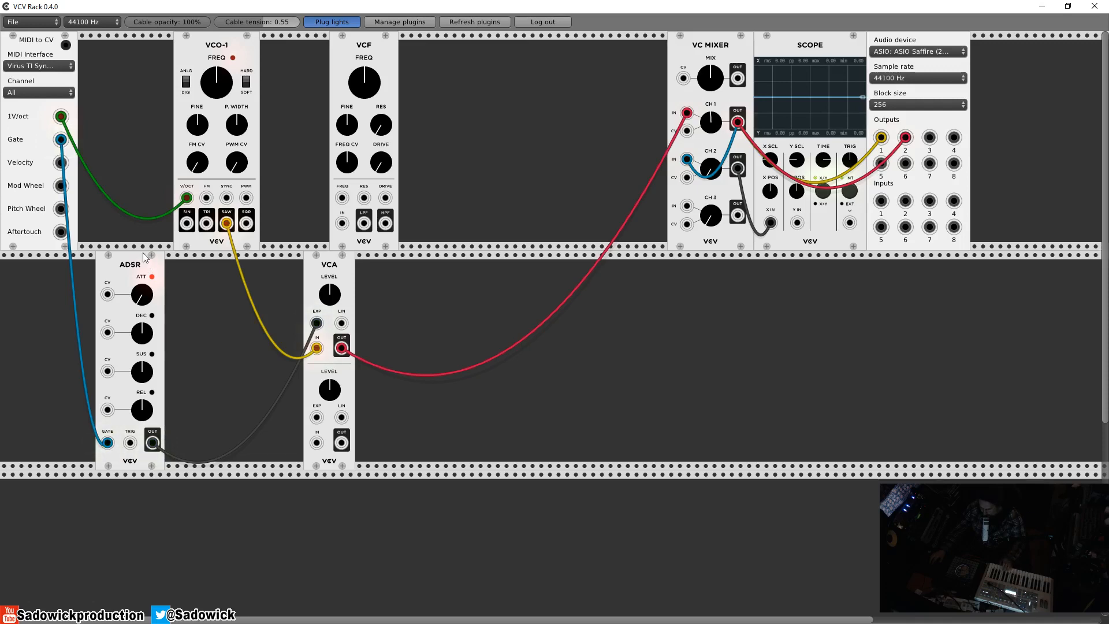
drag(146, 339, 135, 314)
drag(144, 371, 147, 349)
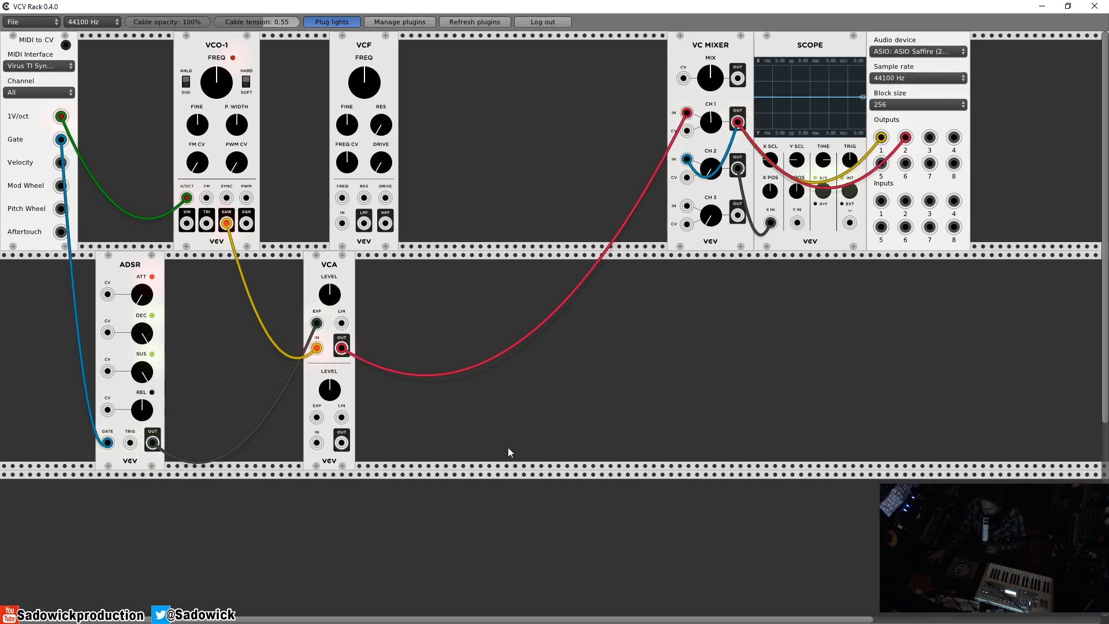
drag(334, 254, 287, 264)
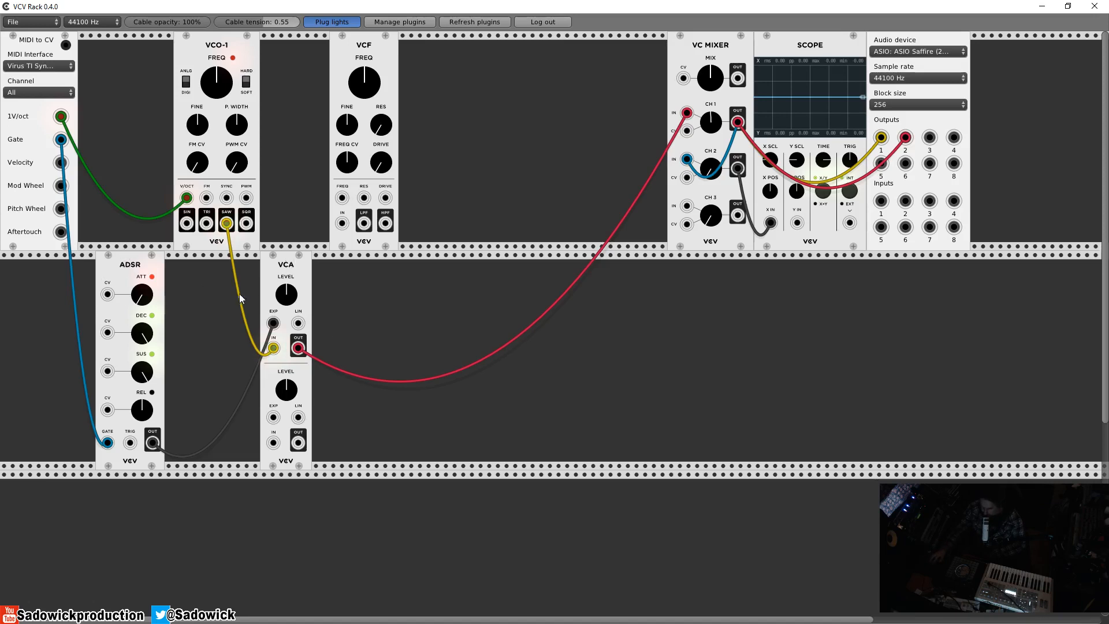
drag(293, 260, 303, 288)
Step: Add an Audible Instruments Macro Oscillator directly after VCO-1, moving the VCF aside and both oscillators closer to the MIDI-to-CV module
right_click(589, 349)
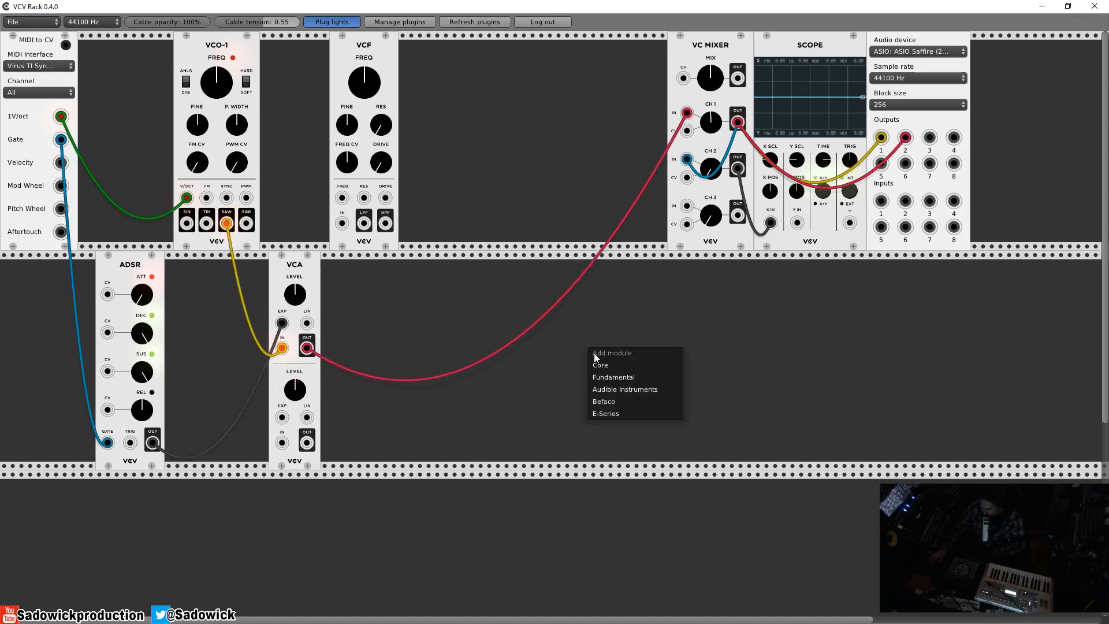
mouse_move(624, 377)
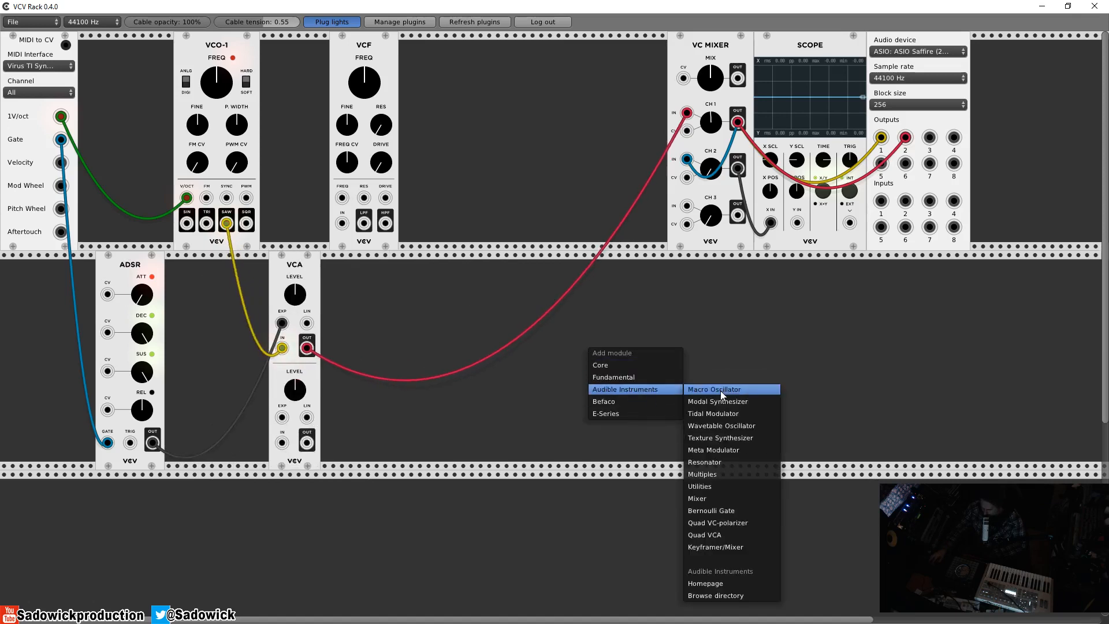
click(721, 390)
drag(595, 261, 490, 304)
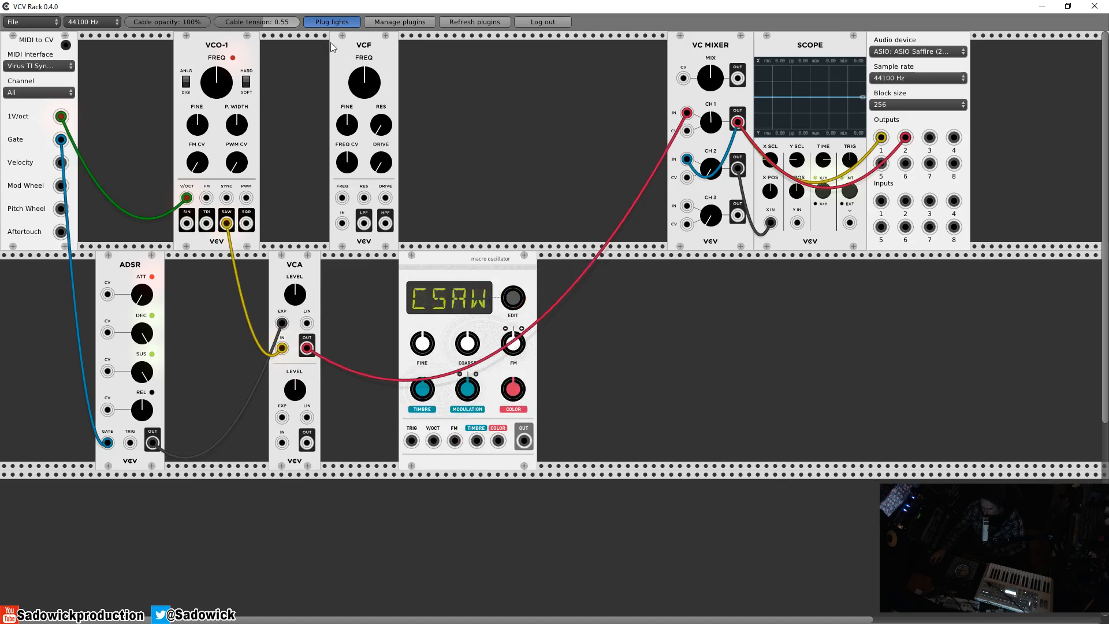
drag(333, 47, 481, 49)
drag(466, 264, 328, 59)
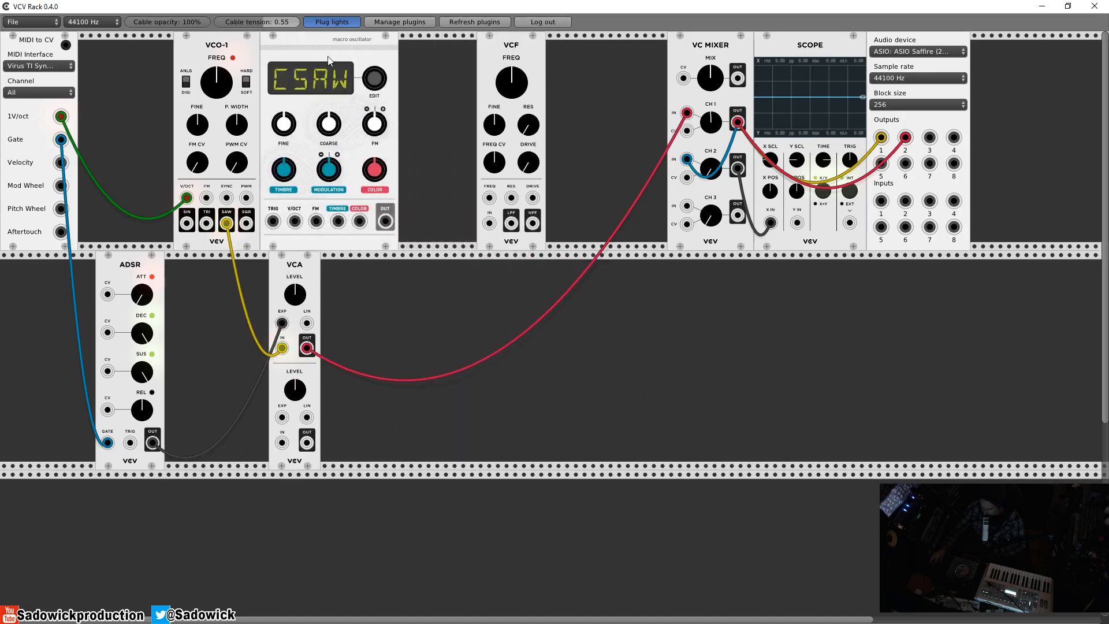
drag(231, 33, 197, 34)
drag(313, 41, 279, 43)
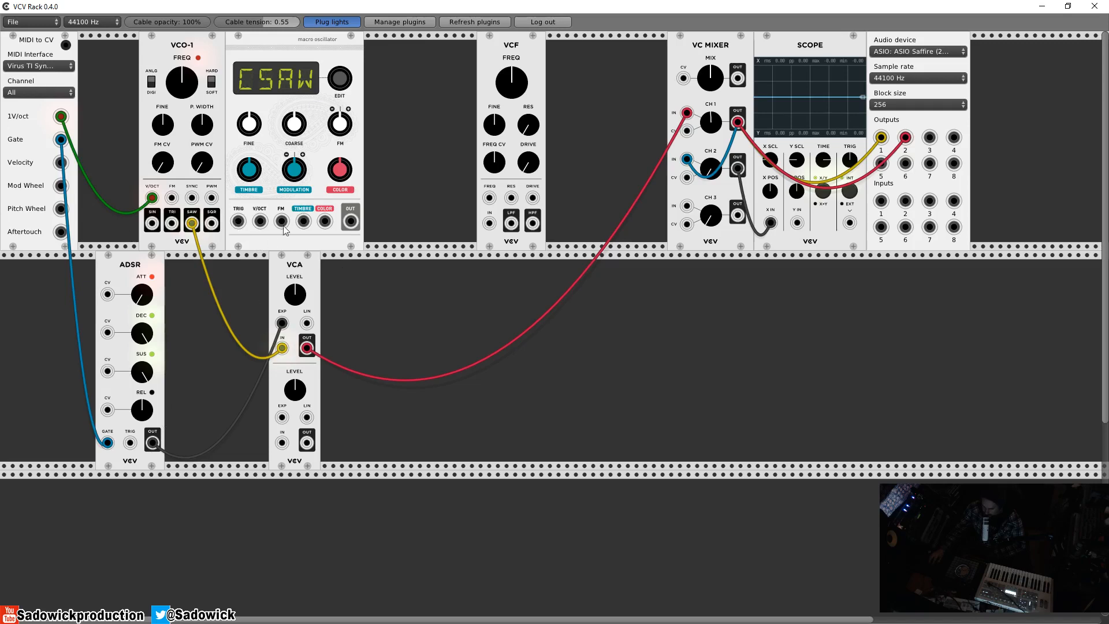
Step: Patch the ADSR's output to the Macro Oscillator's TRIG input, and its OUT to mixer CH 1 IN in place of the VCA cable
drag(238, 222, 156, 444)
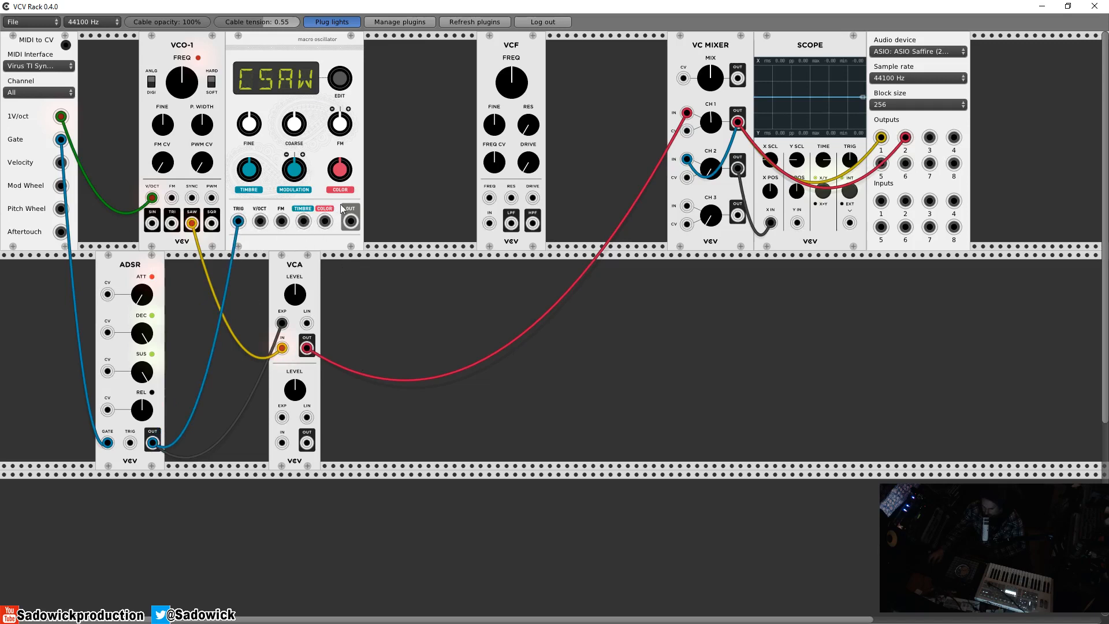
drag(351, 221, 628, 154)
mouse_move(687, 114)
mouse_down()
mouse_move(620, 138)
mouse_move(687, 114)
mouse_up()
drag(351, 221, 469, 199)
drag(688, 115, 676, 125)
drag(351, 221, 686, 113)
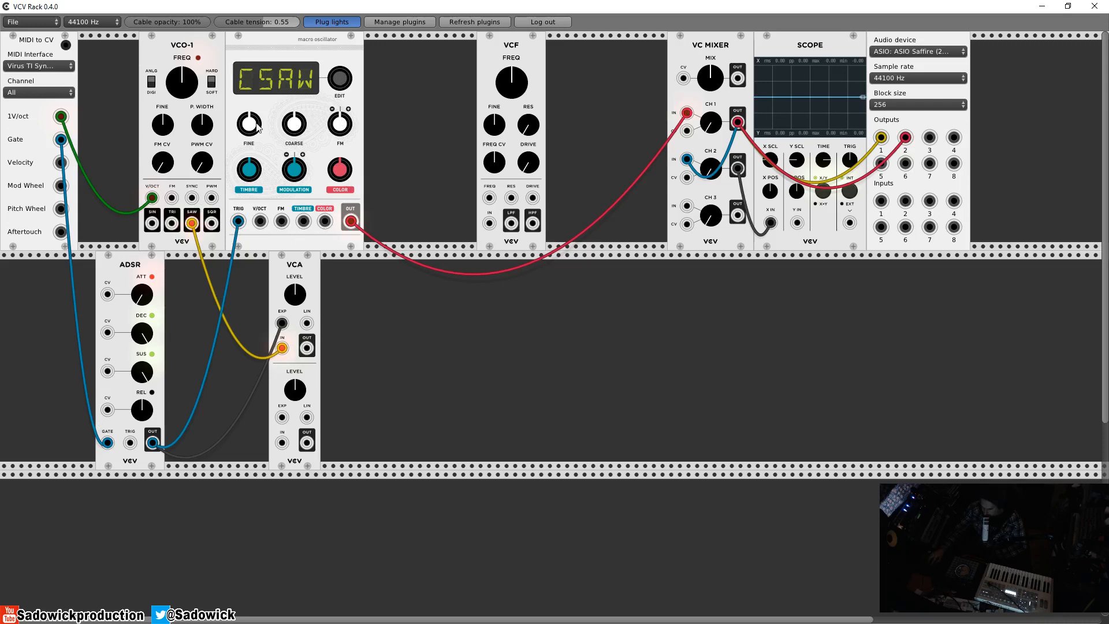
drag(294, 169, 294, 208)
Step: Unplug the Macro Oscillator from mixer CH 1 and add a second Fundamental VCA directly beside the first
drag(687, 113, 403, 297)
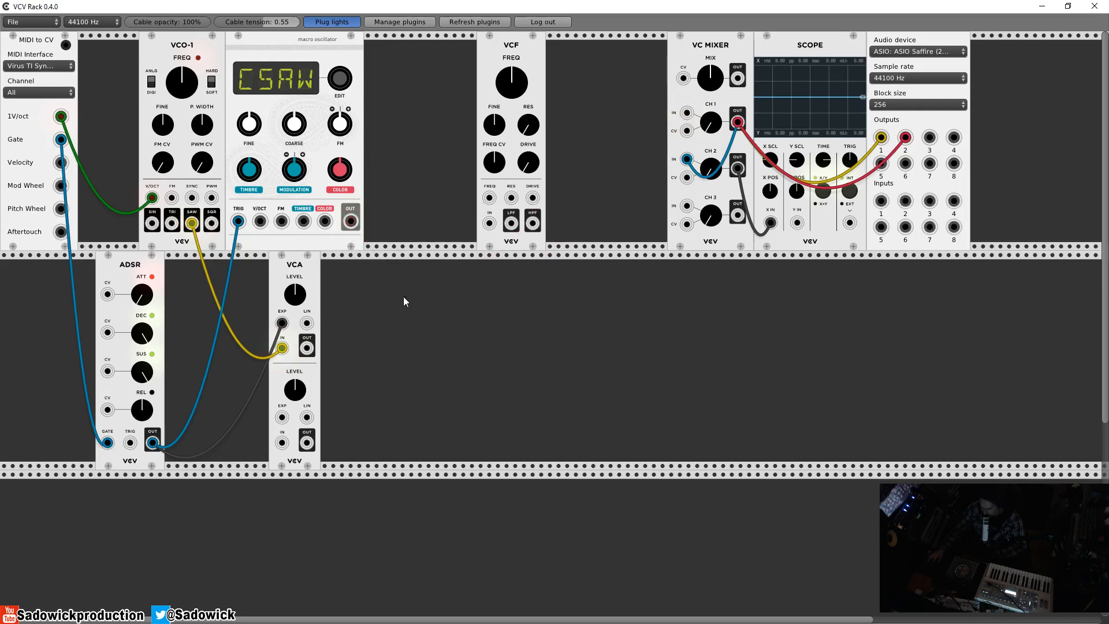
right_click(403, 297)
mouse_move(417, 326)
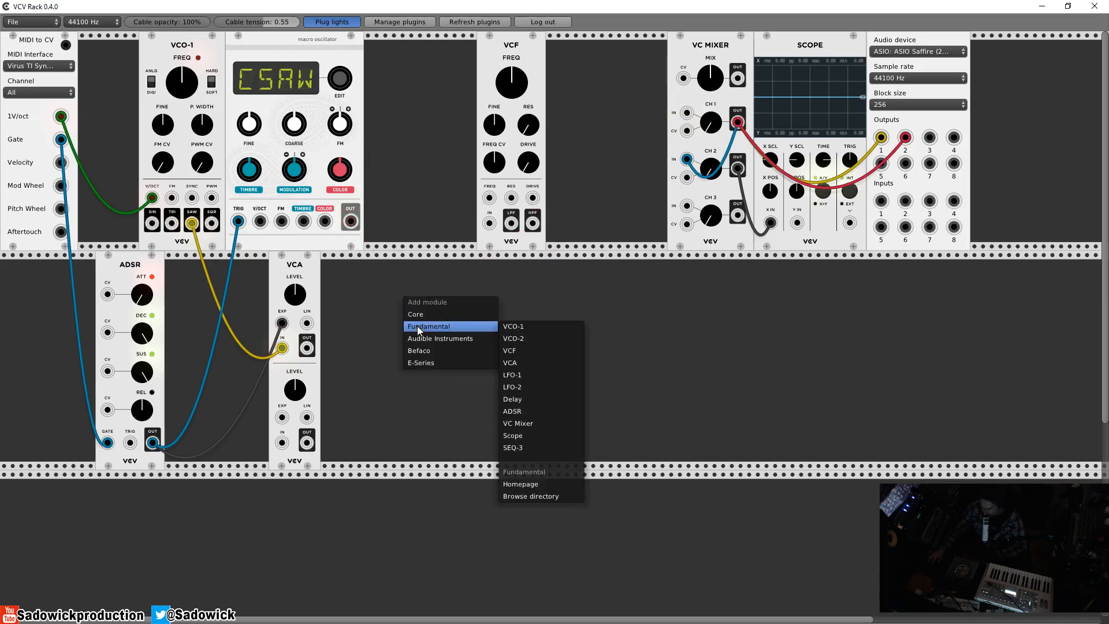
click(532, 363)
drag(417, 260, 356, 260)
Step: Route the Macro Oscillator through the second VCA's upper section to mixer CH 1, and move the ADSR cable to that section's EXP input
drag(350, 221, 335, 348)
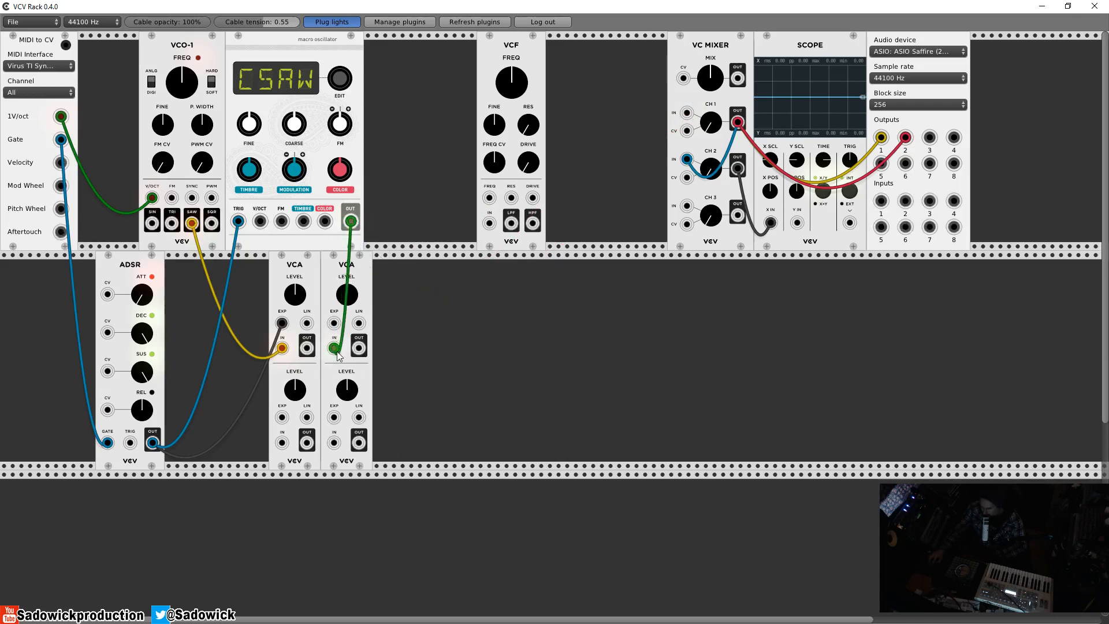
drag(359, 347, 686, 113)
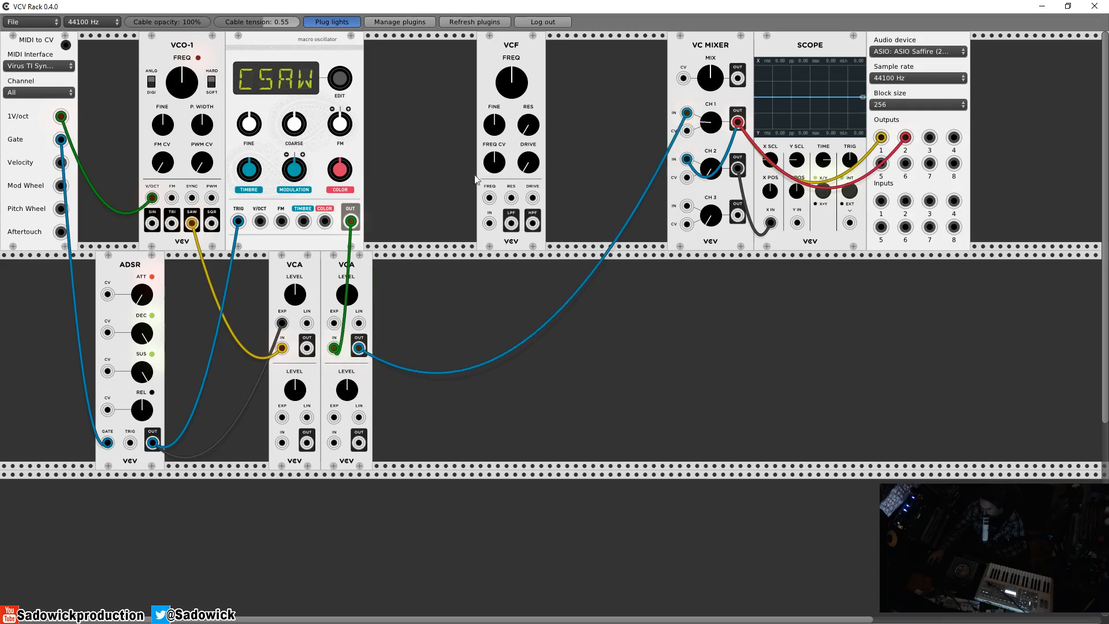
drag(282, 323, 333, 324)
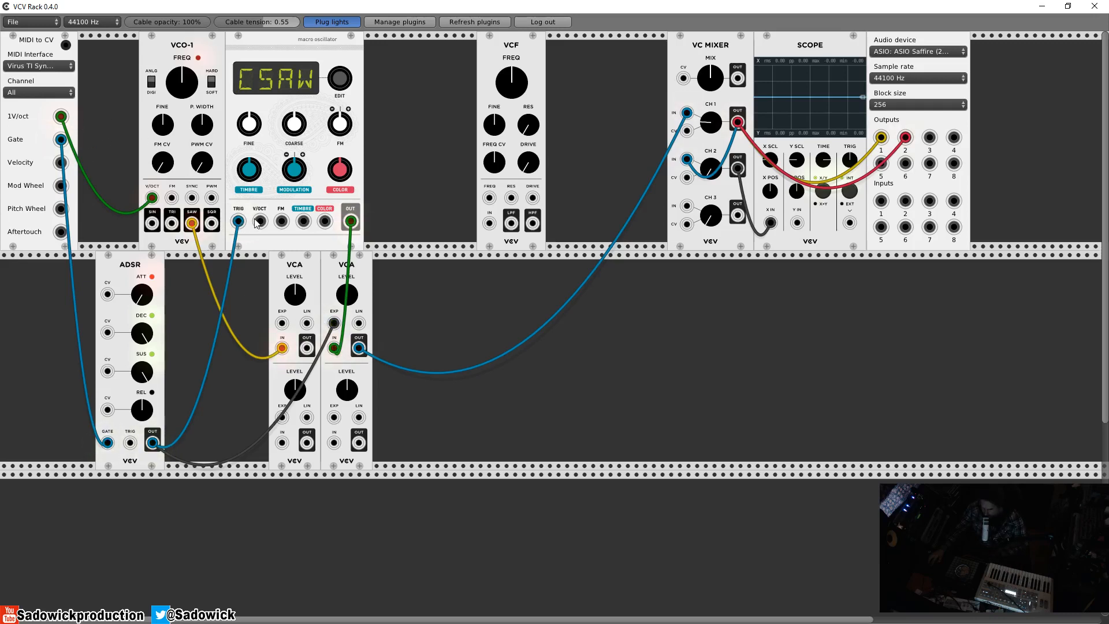
Step: Patch MIDI 1V/oct to the Macro Oscillator's V/OCT input and set its model to VOWL
drag(260, 222, 64, 120)
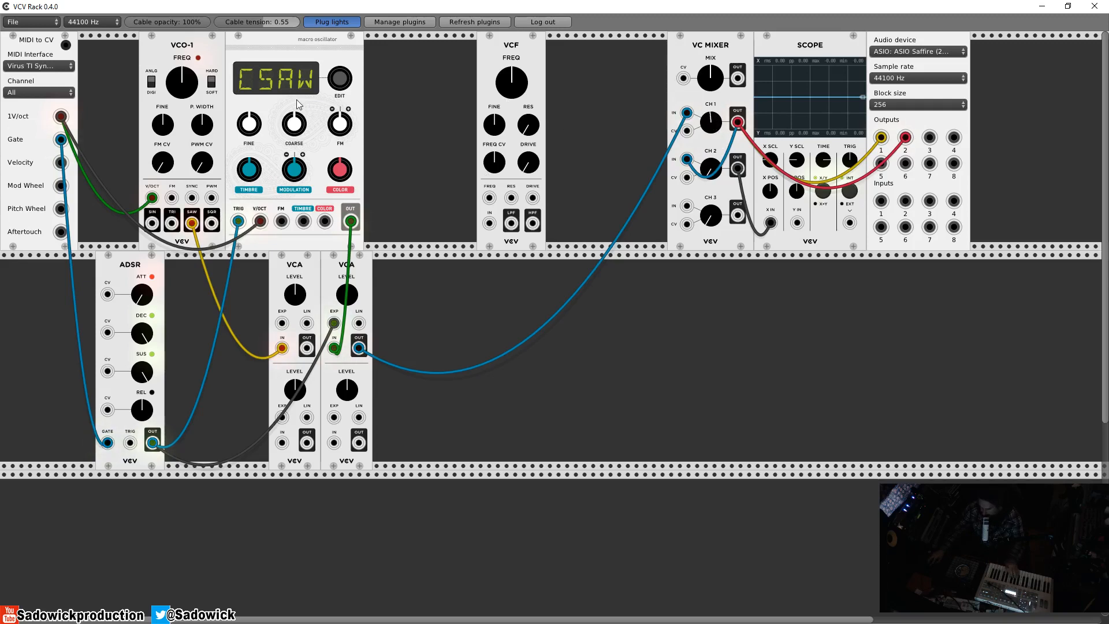
mouse_move(339, 80)
mouse_down()
mouse_move(340, 60)
mouse_move(336, 93)
mouse_up()
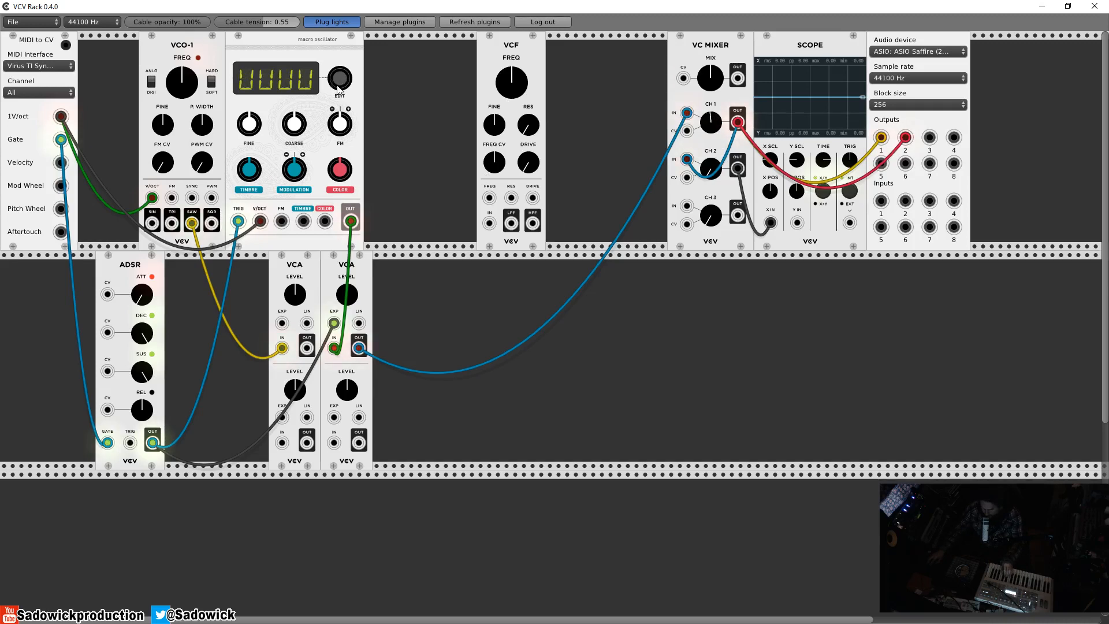
drag(338, 90, 338, 39)
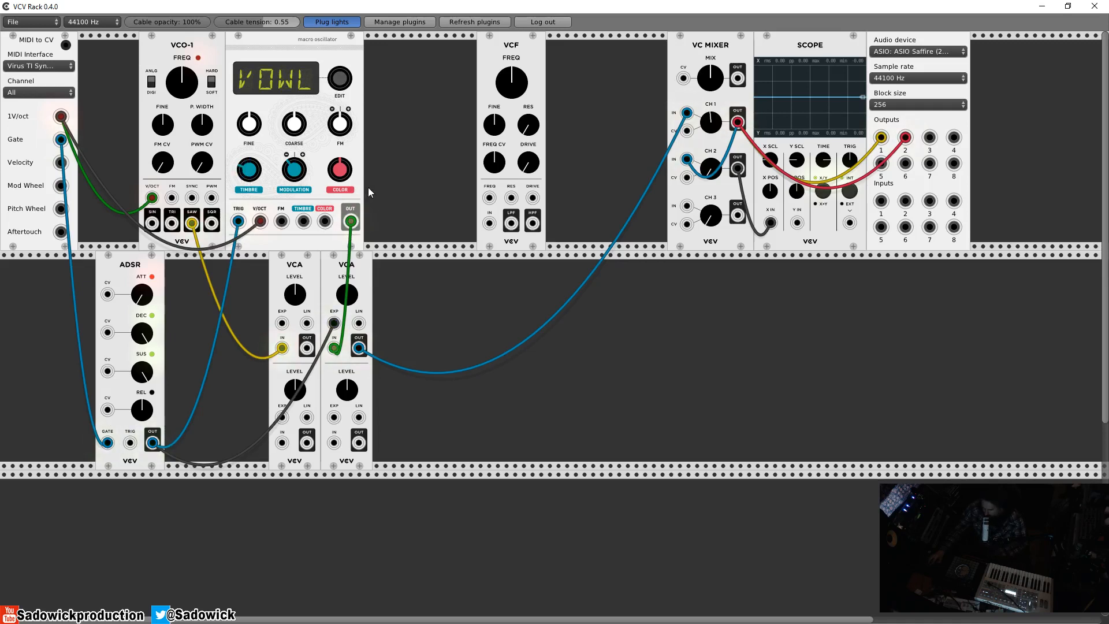
Step: Add a Fundamental LFO-1 module beside the VCAs in the second row
right_click(446, 299)
mouse_move(457, 331)
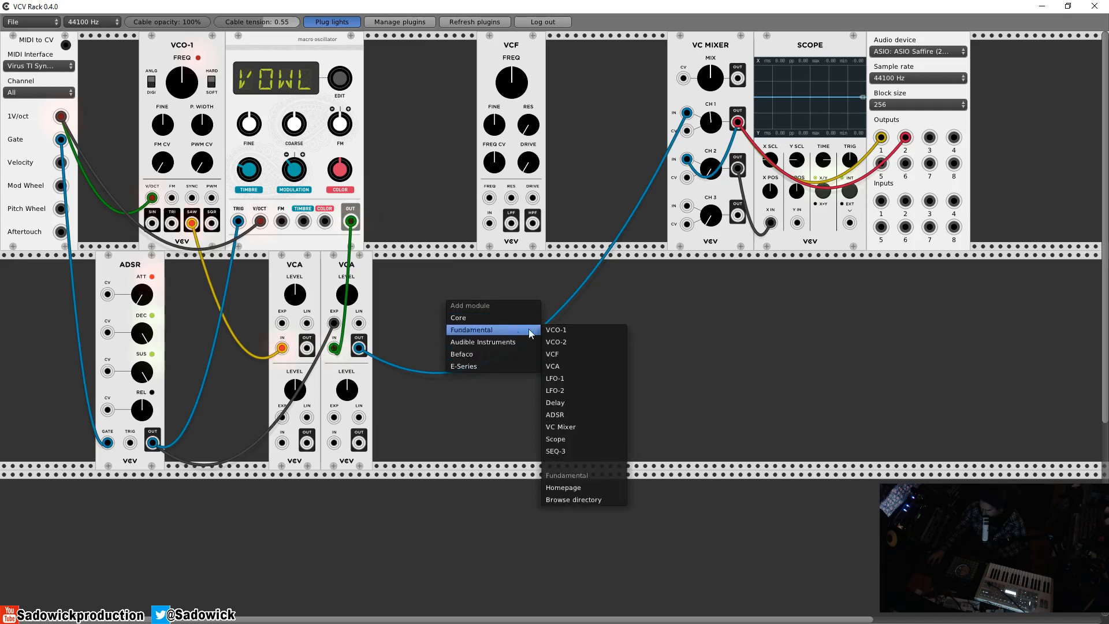
click(558, 380)
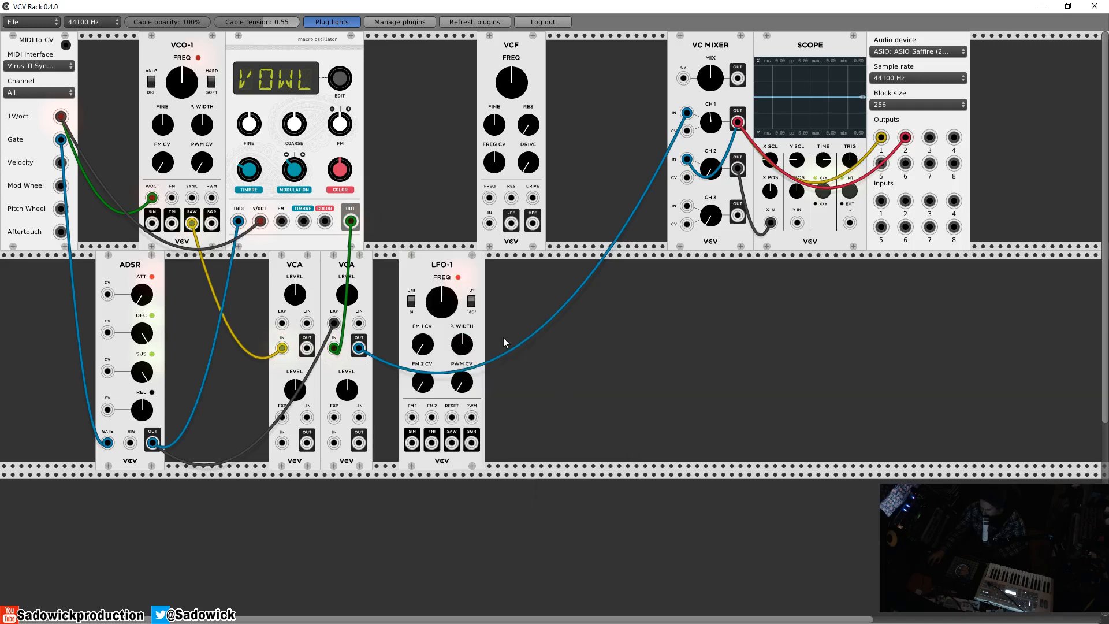
Step: Add a Fundamental LFO-2 module directly after the Macro Oscillator in the first row, and delete LFO-1
right_click(533, 366)
mouse_move(551, 395)
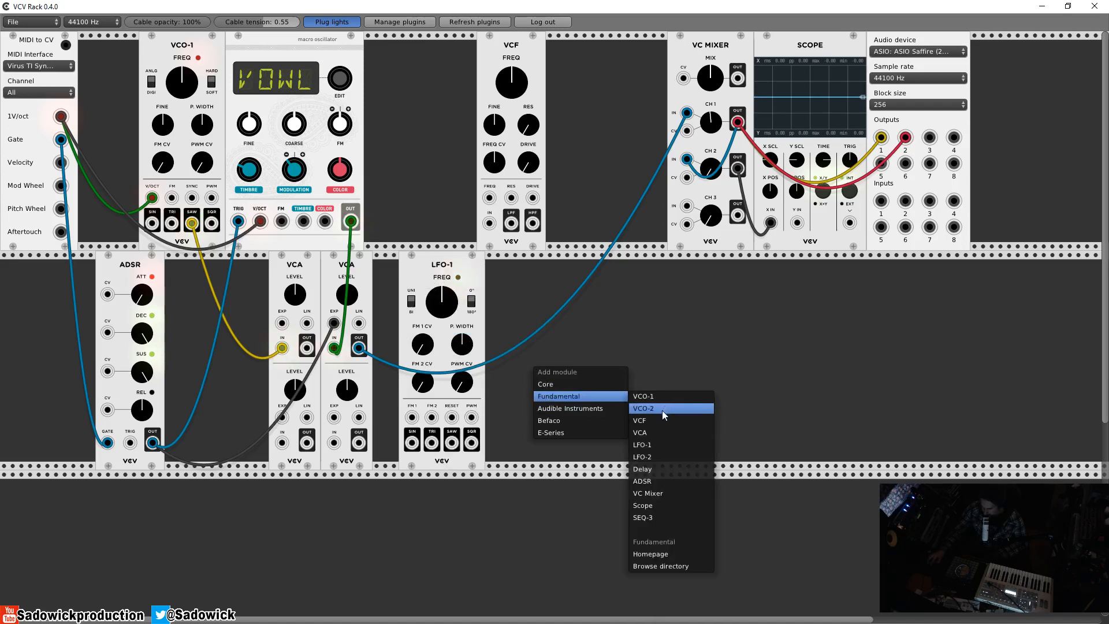
click(662, 457)
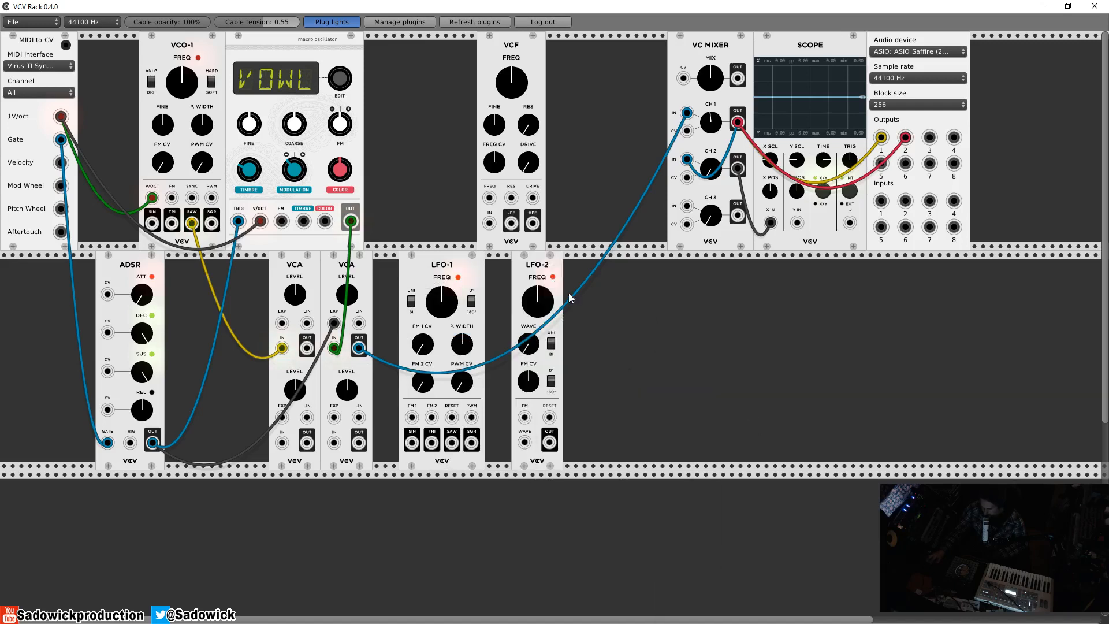
drag(442, 261, 395, 53)
right_click(457, 265)
click(472, 329)
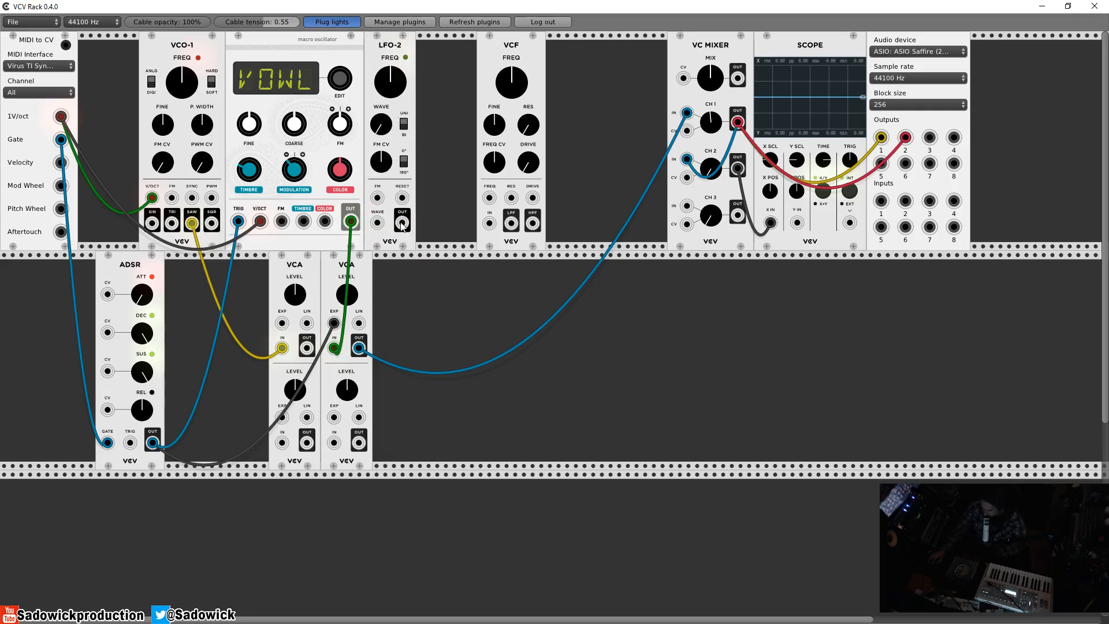
Step: Patch LFO-2's output to mixer CH 1 IN in place of the second VCA's cable
drag(402, 226, 687, 114)
drag(687, 114, 631, 170)
drag(402, 222, 687, 113)
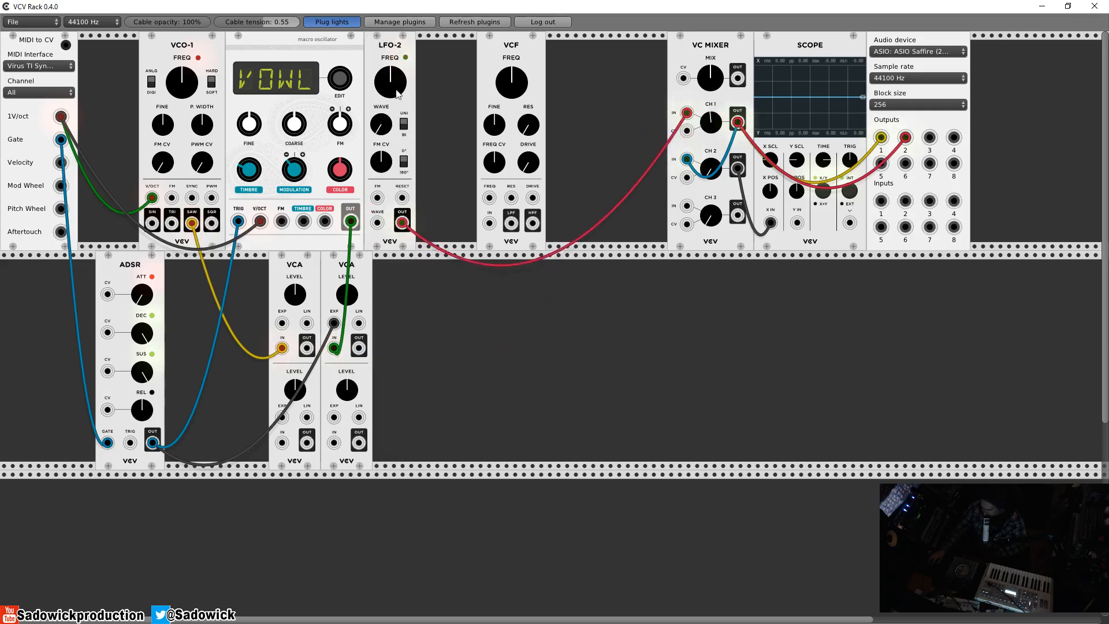
Step: Lower LFO-2's FREQ knob to just above 9 o'clock and move its output cable from mixer CH 1 to the Macro Oscillator's TIMBRE input
drag(391, 82, 391, 12)
drag(391, 82, 391, 144)
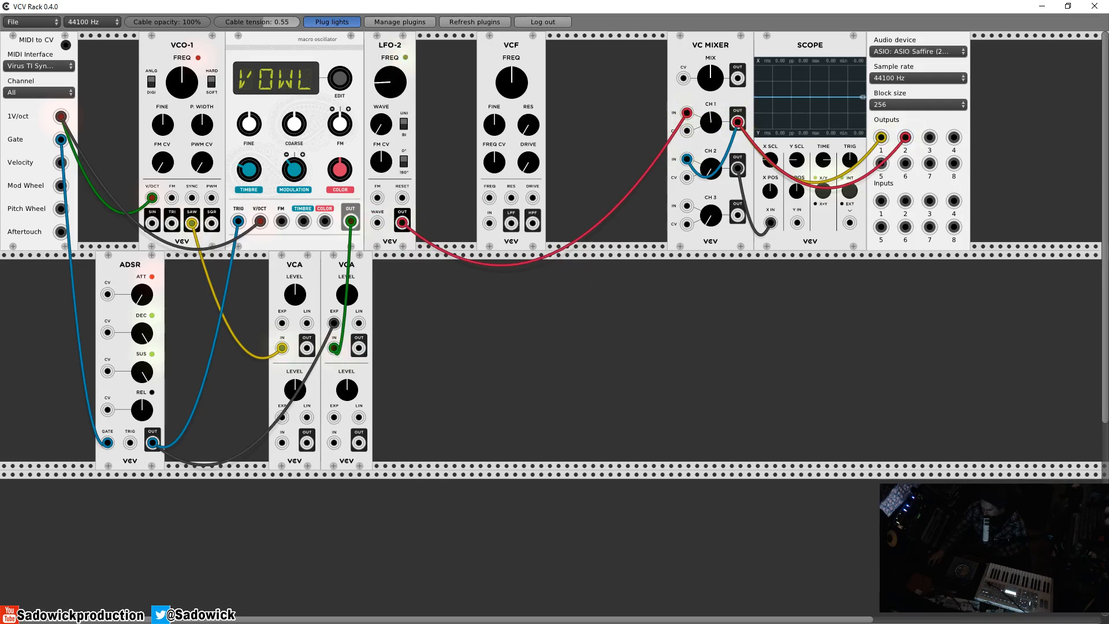
mouse_move(391, 82)
mouse_down()
mouse_move(391, 14)
mouse_move(391, 70)
mouse_up()
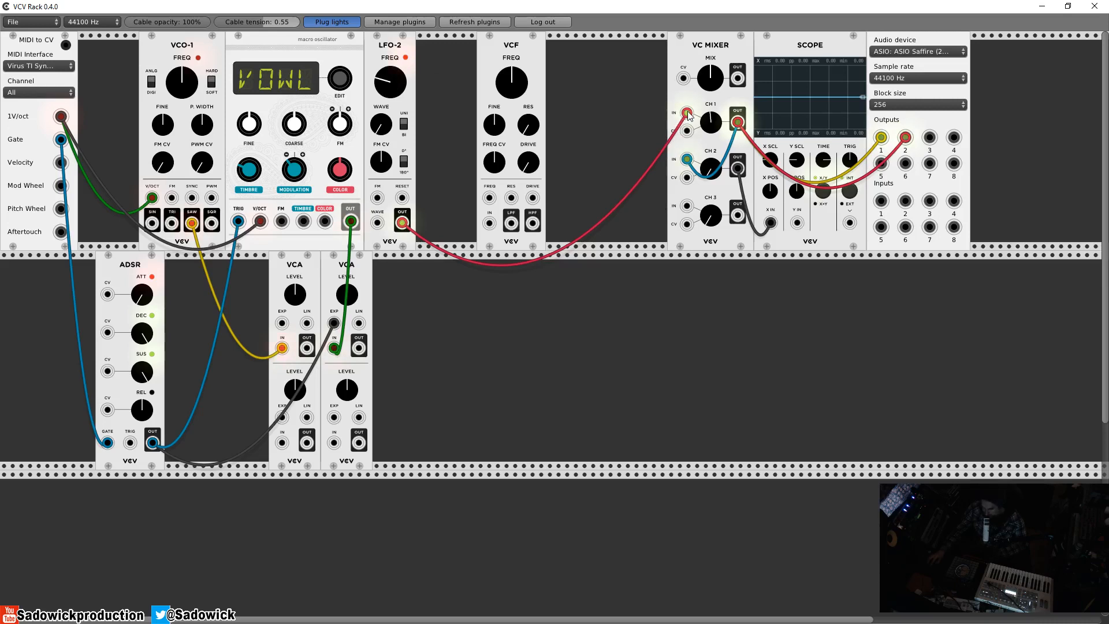
drag(688, 115, 301, 223)
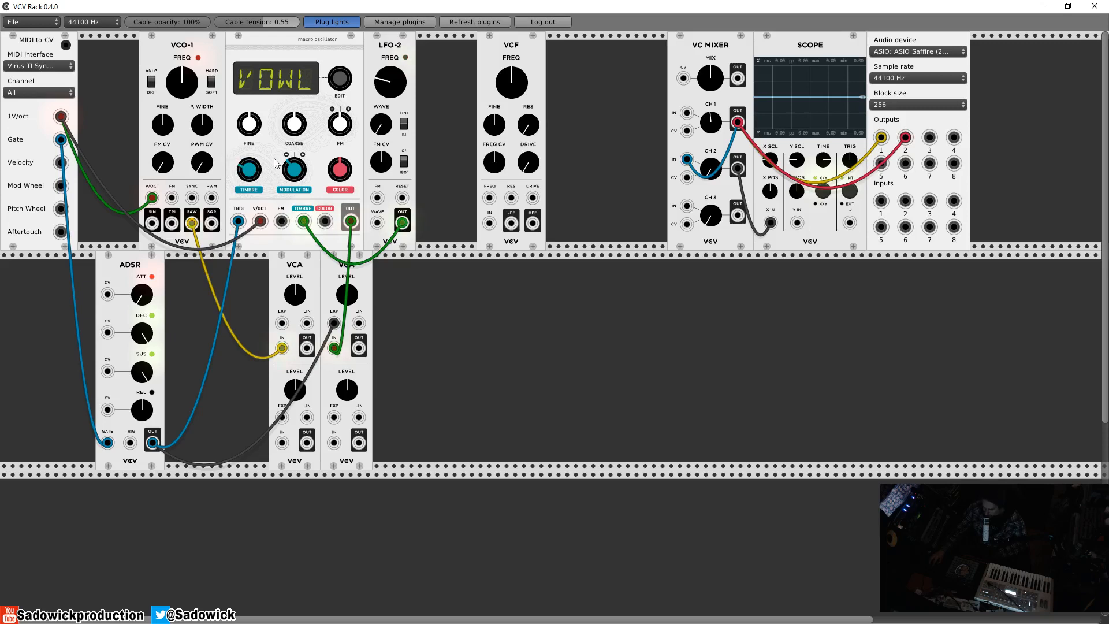
Step: Add a Fundamental VC Mixer in the second row and patch the second VCA's output through its CH 1 and MIX OUT to the first-row mixer's CH 1
drag(359, 348, 453, 349)
right_click(503, 327)
mouse_move(526, 381)
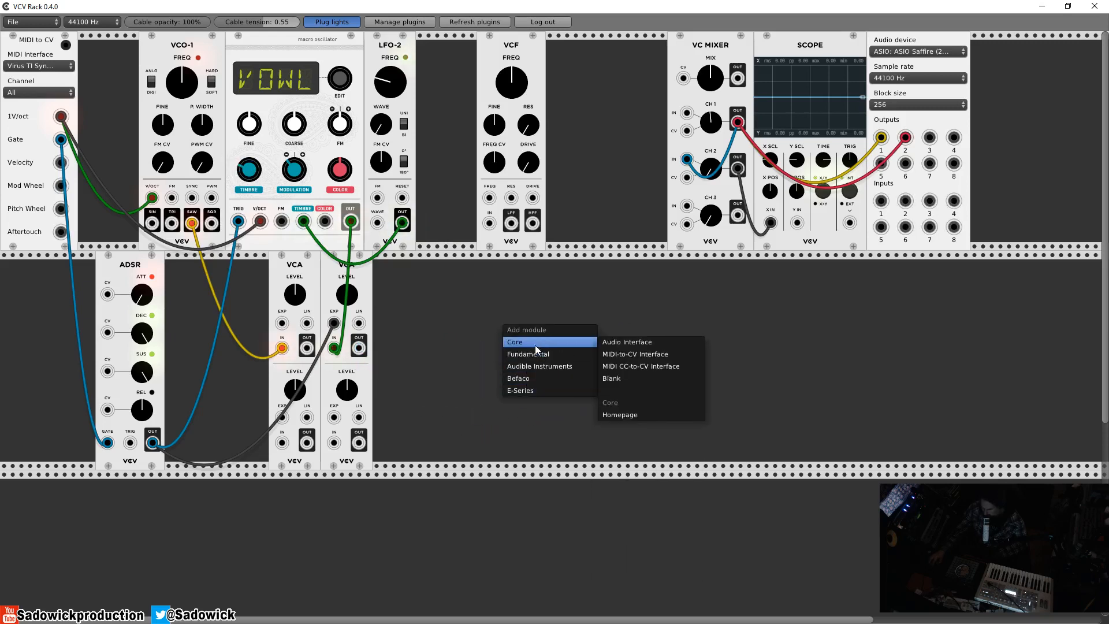
mouse_move(534, 353)
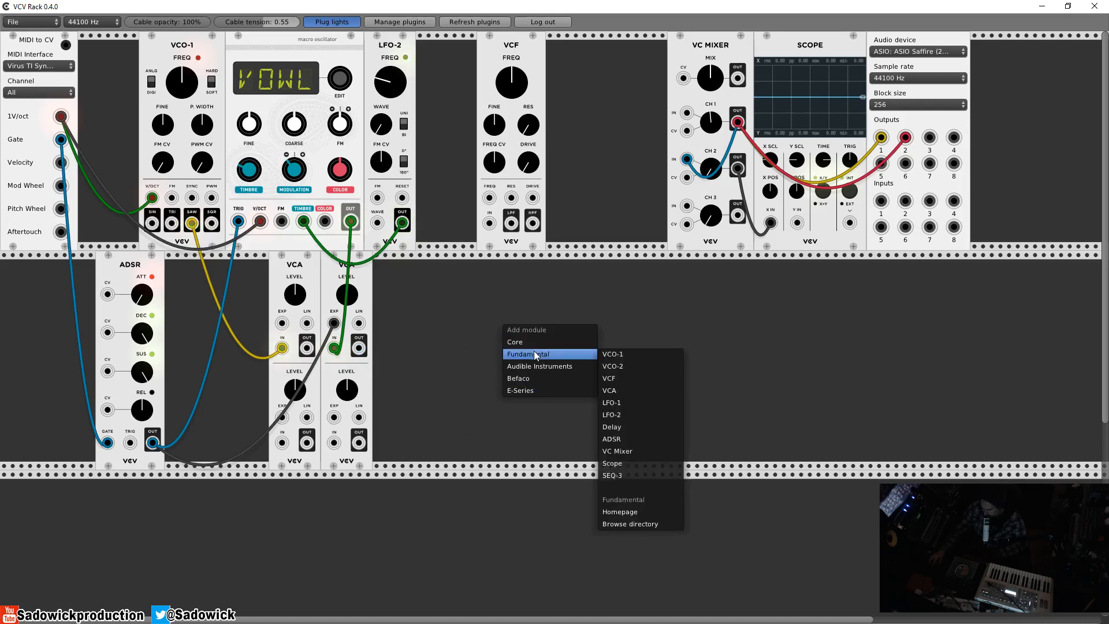
click(638, 450)
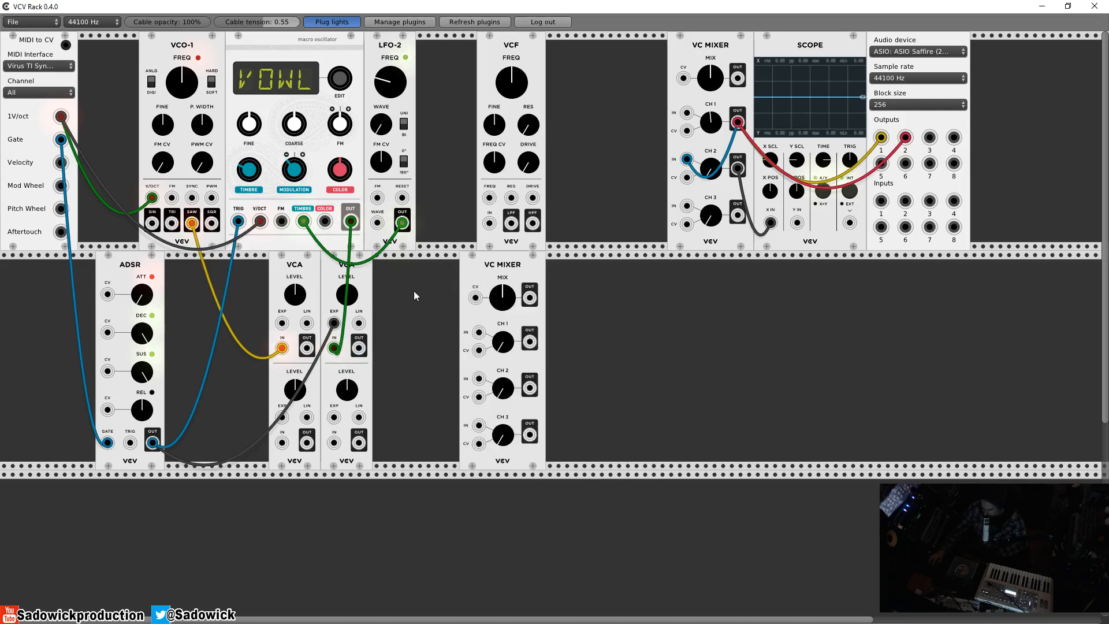
drag(359, 347, 479, 334)
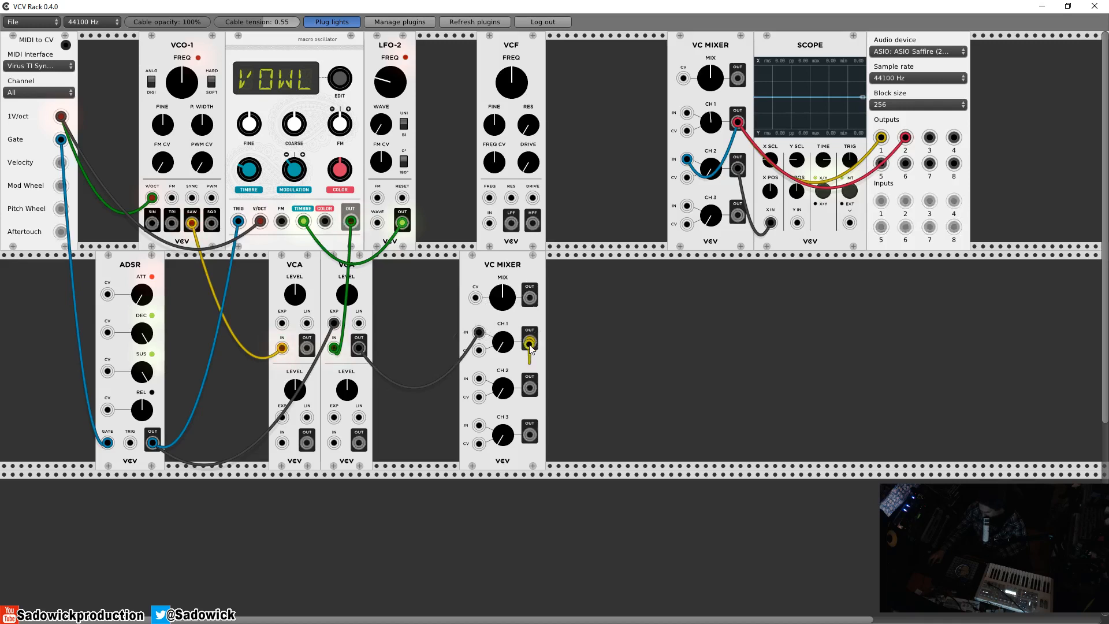
drag(529, 298, 687, 113)
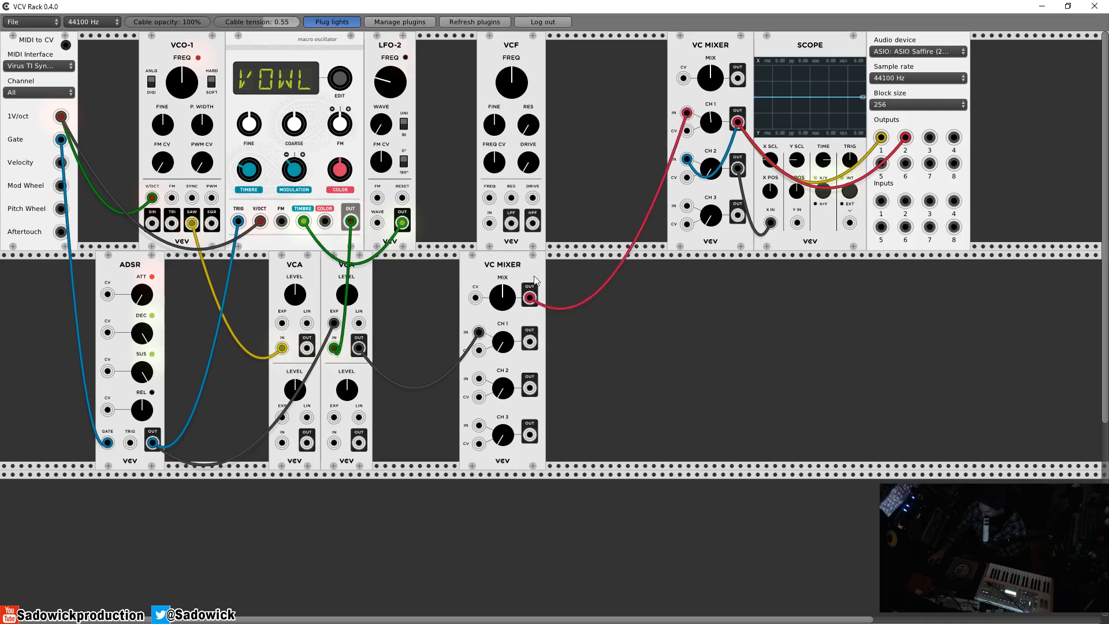
Step: Raise the second-row mixer's CH 1 level to about 4 o'clock and LFO-2's FREQ knob to about 1 o'clock
drag(503, 342, 503, 312)
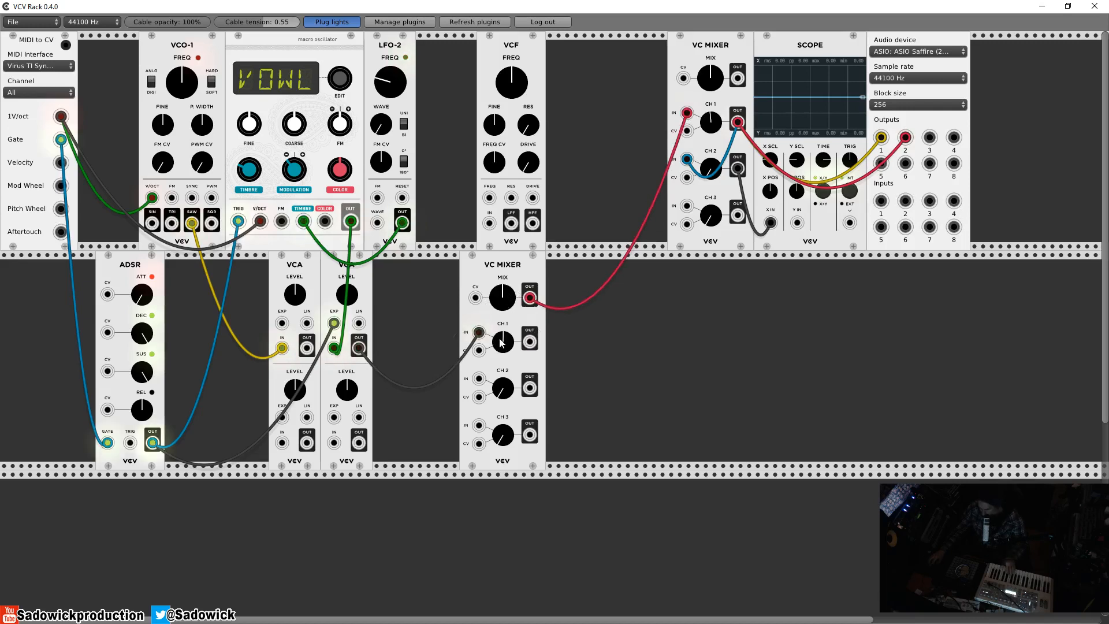
drag(502, 343, 501, 248)
drag(380, 82, 380, 8)
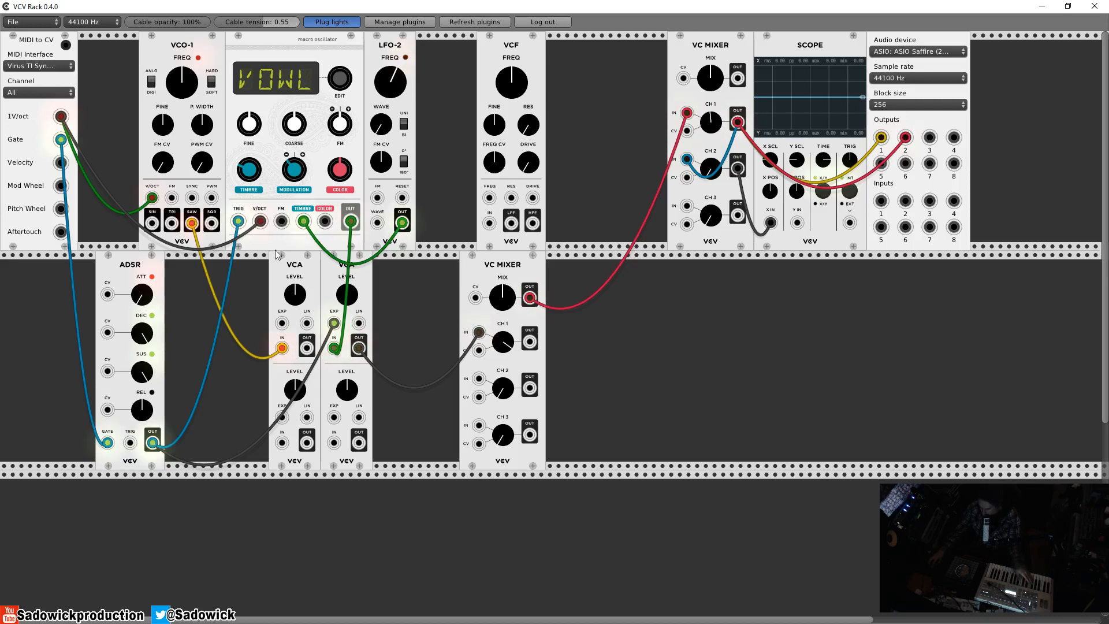
Step: Route the first VCA's upper OUT to the second-row mixer's CH 2 at about 11 o'clock, and patch ADSR OUT to both of that VCA's EXP inputs
drag(307, 443, 478, 378)
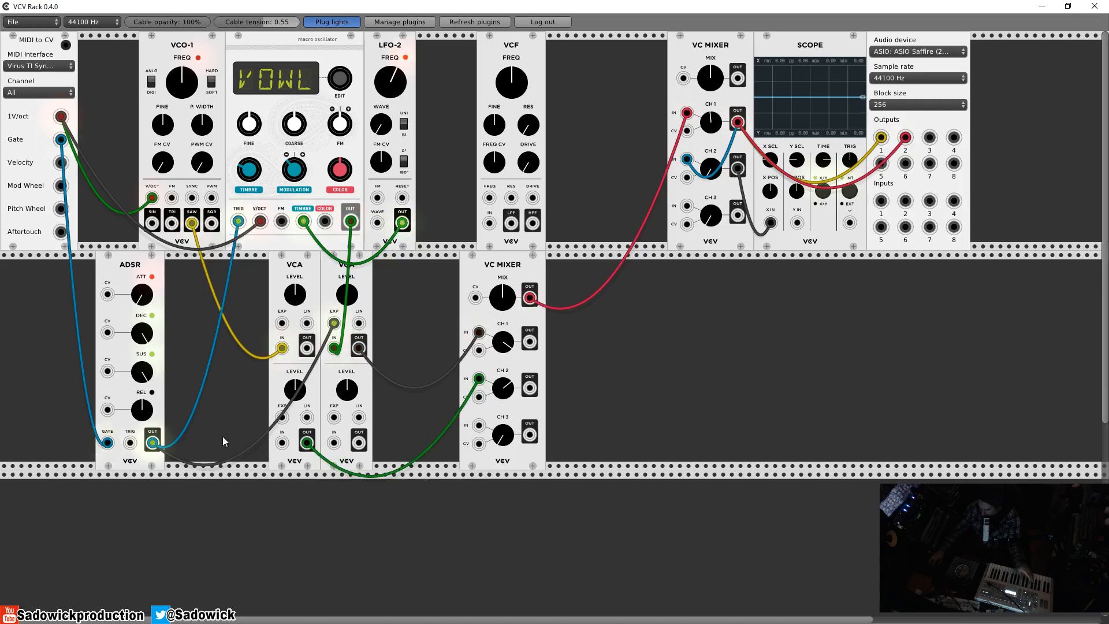
drag(281, 417, 154, 443)
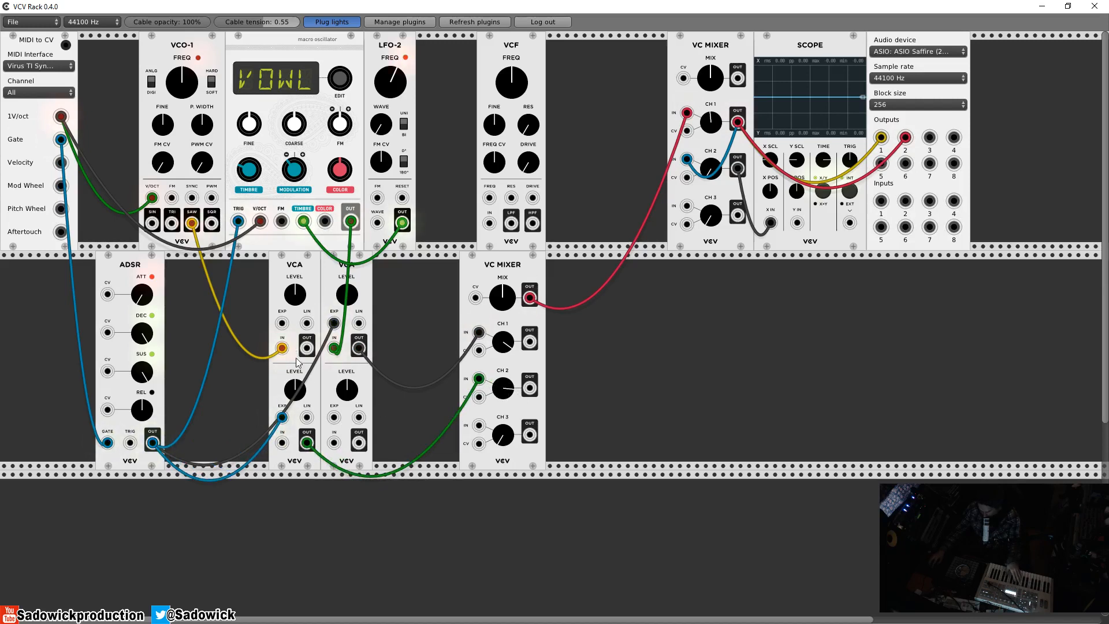
drag(307, 442, 307, 347)
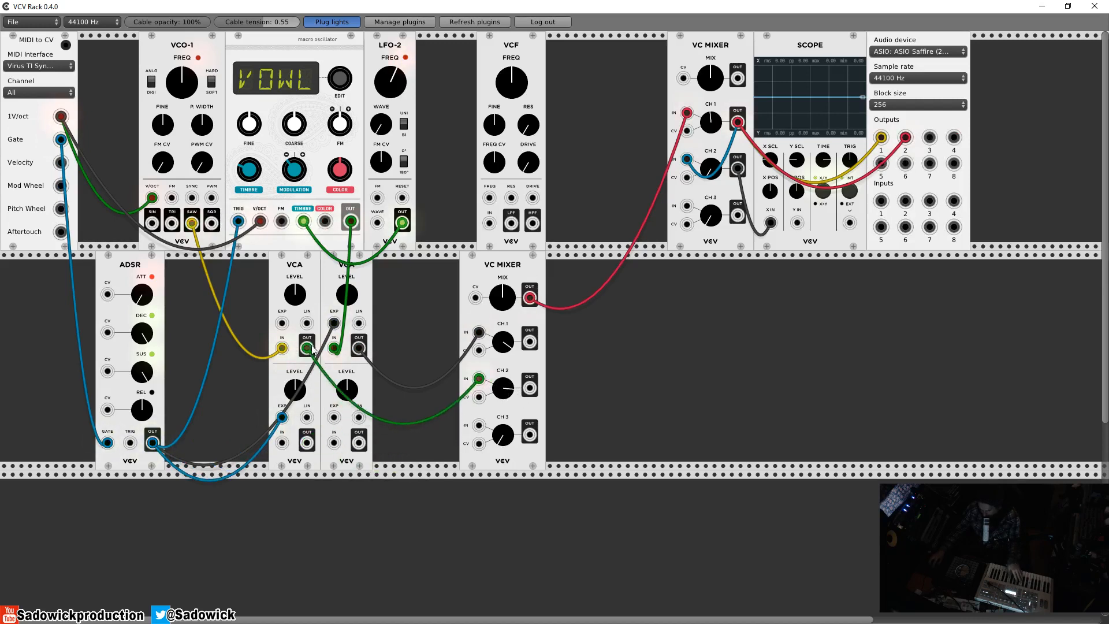
drag(500, 392, 500, 376)
drag(152, 442, 281, 323)
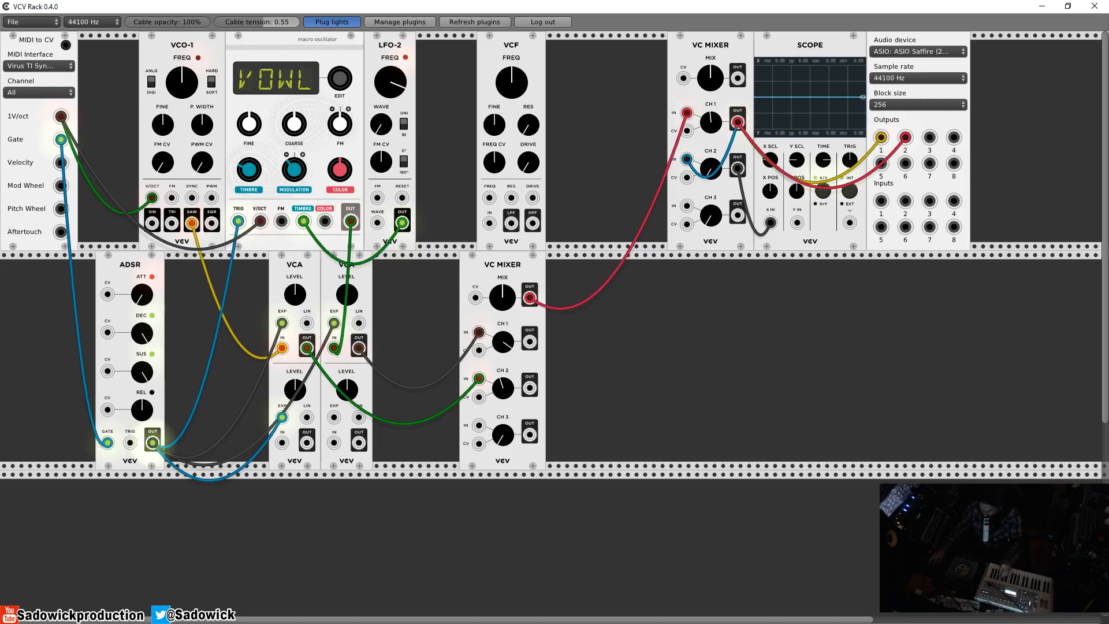
Step: Turn LFO-2's FREQ knob down to between 1 and 2 o'clock, and move the ADSR module closer to the VCAs
drag(390, 82, 390, 144)
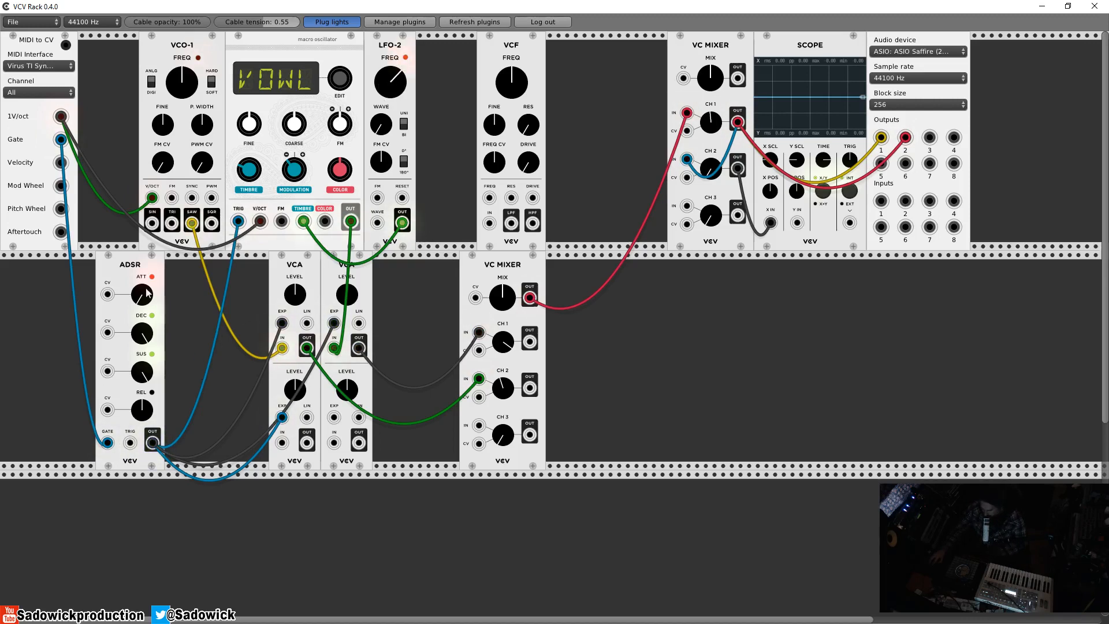
drag(130, 265, 166, 276)
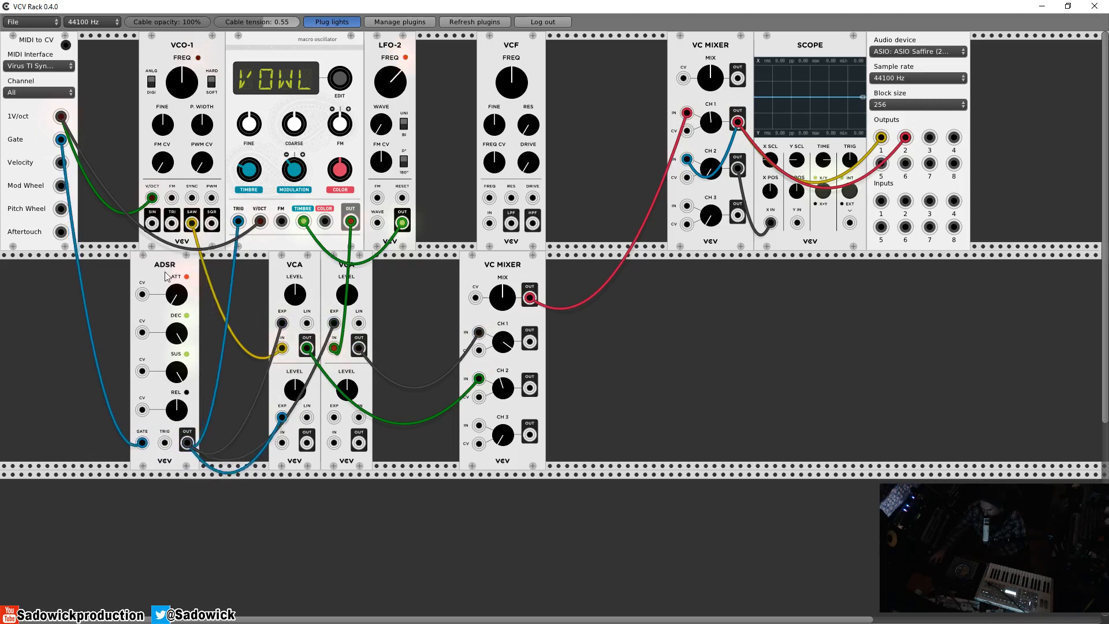
right_click(37, 337)
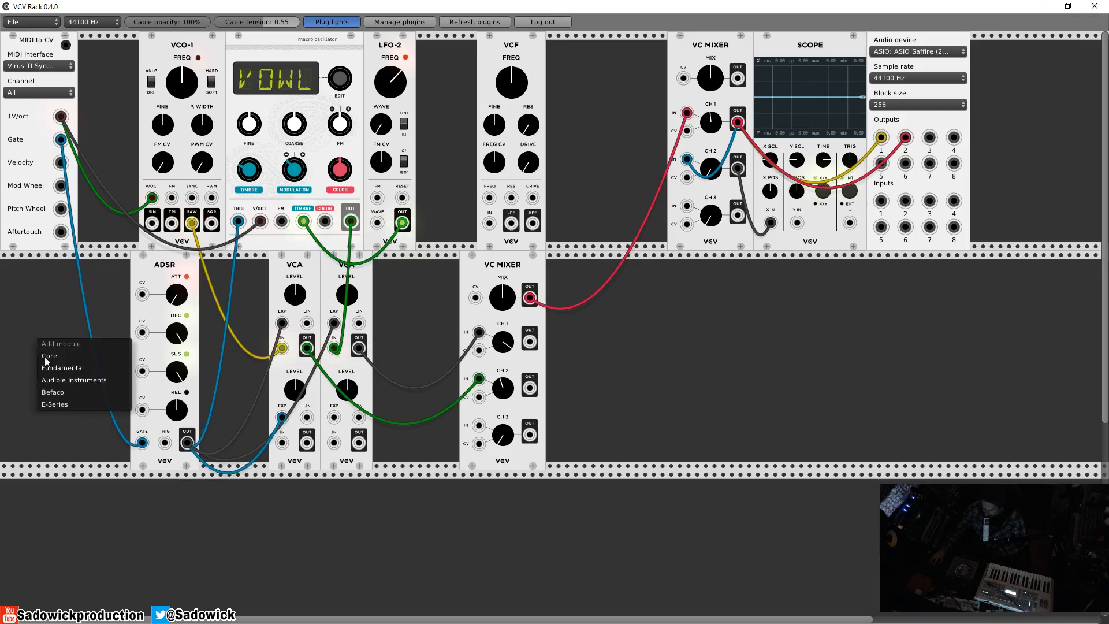
mouse_move(74, 380)
click(455, 76)
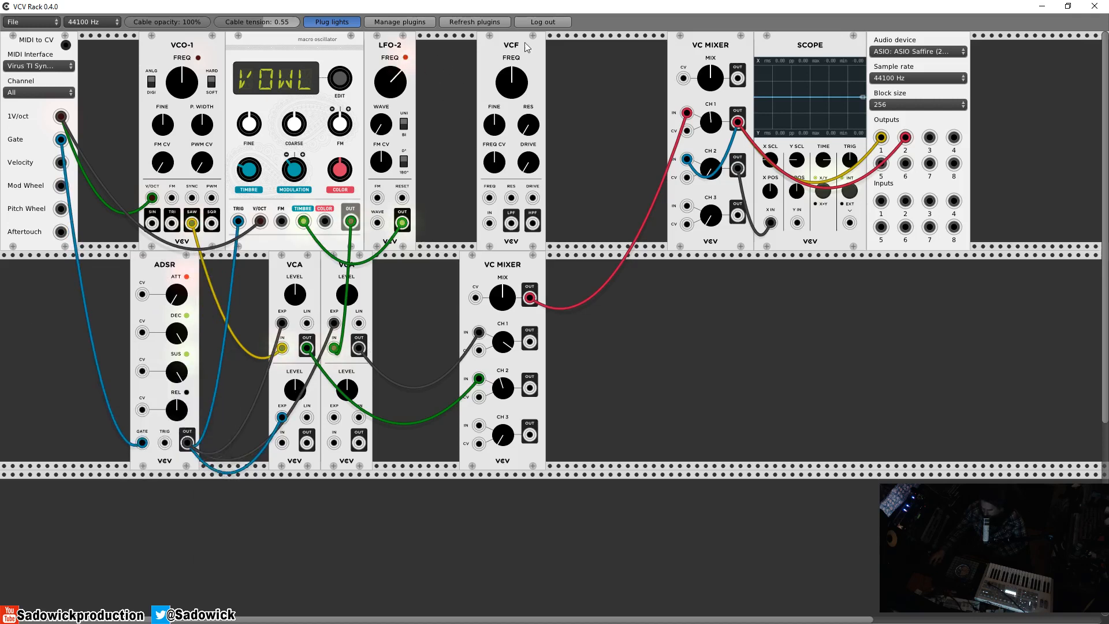
Step: Shift the audio interface, Scope and VC Mixer to the far end of the first row, and move the VCF to the second row below them
drag(520, 50, 657, 491)
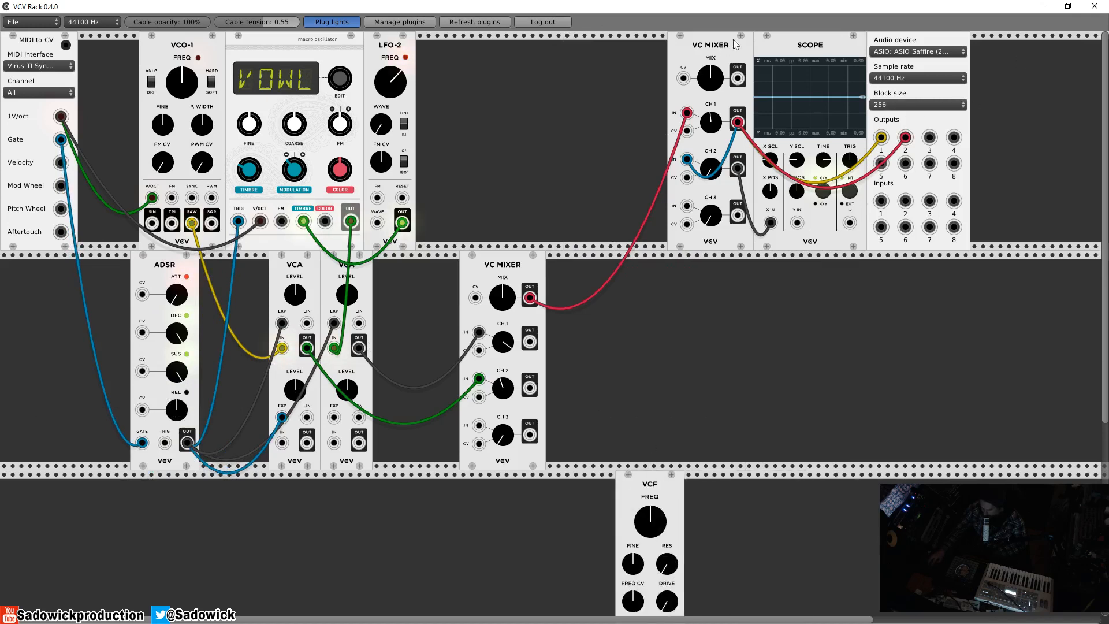
drag(949, 46, 1079, 46)
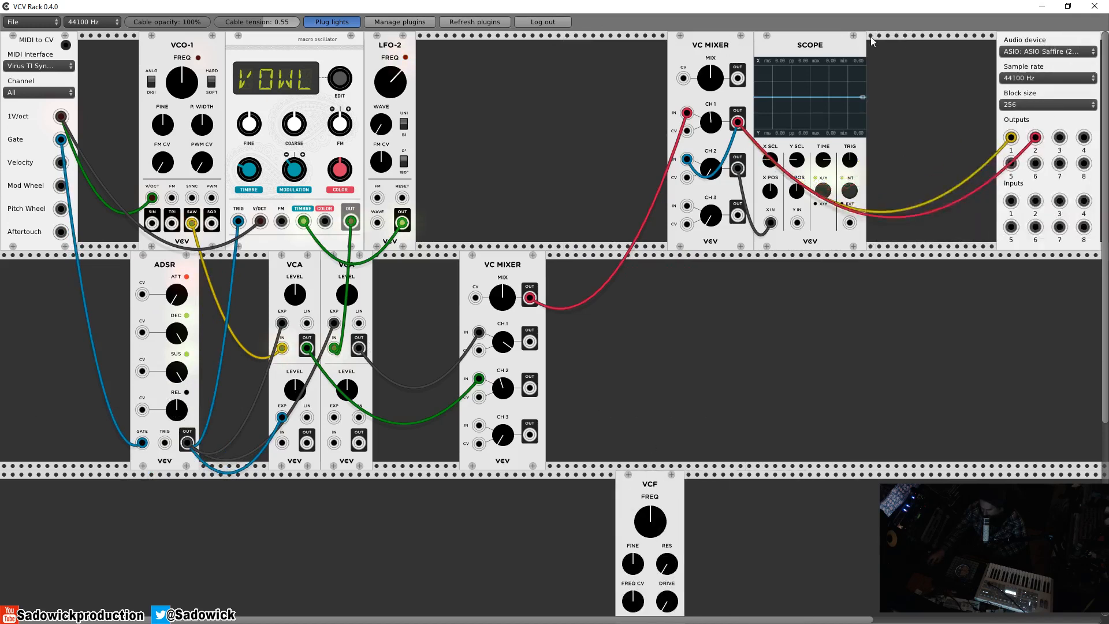
drag(819, 45, 949, 44)
drag(710, 44, 840, 45)
drag(679, 540, 800, 320)
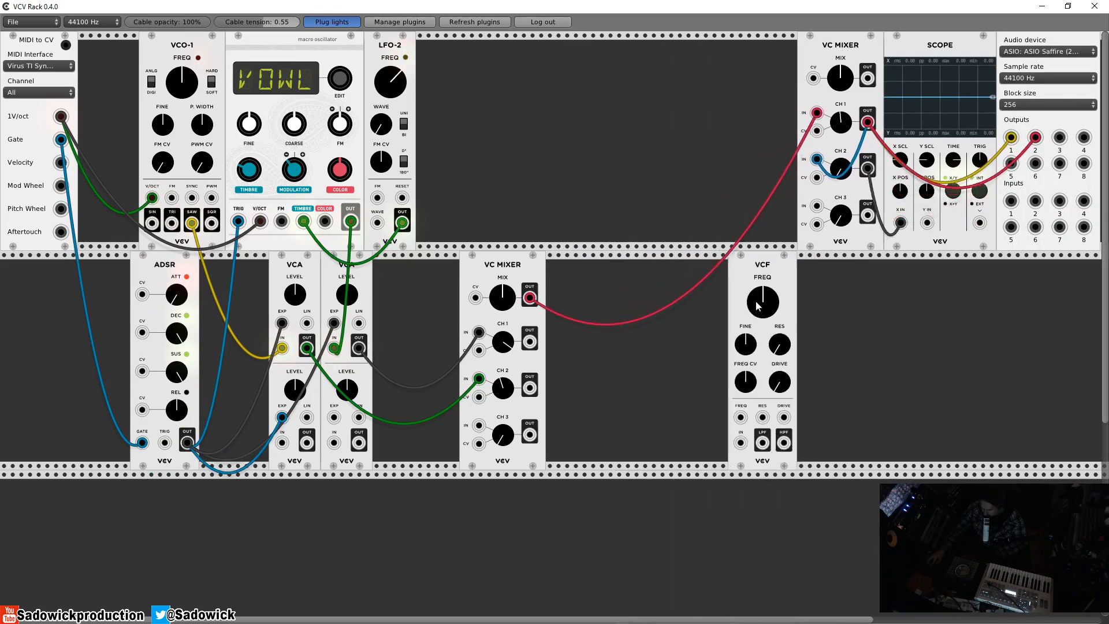
Step: Add a Fundamental ADSR beside LFO-2 in the first row, and move the Scope's X IN cable to the first-row mixer's MIX OUT
right_click(457, 117)
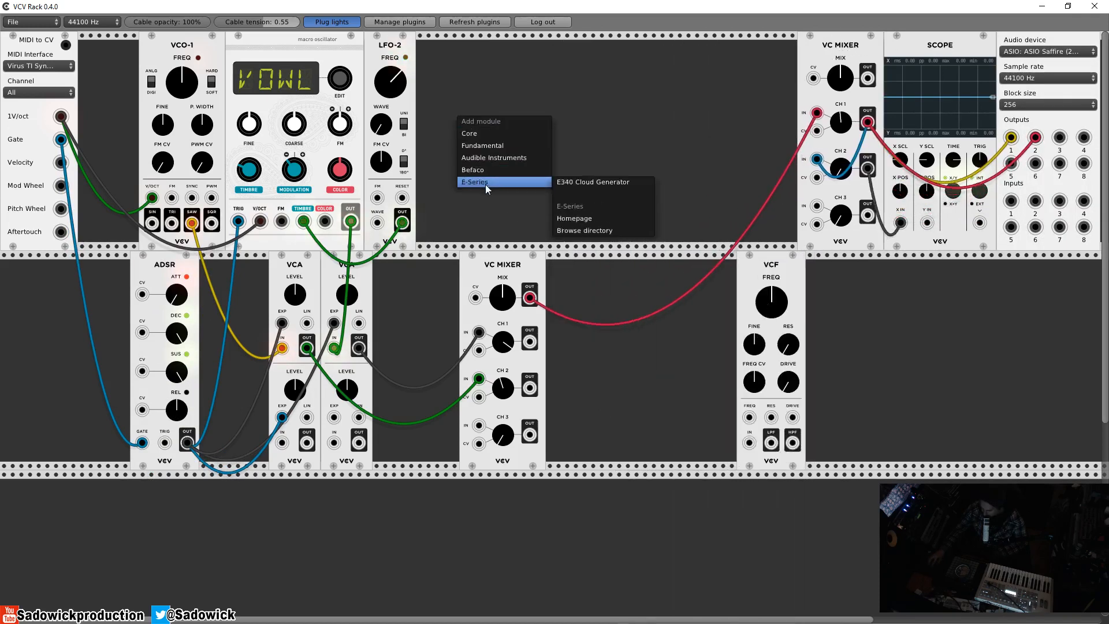
mouse_move(483, 132)
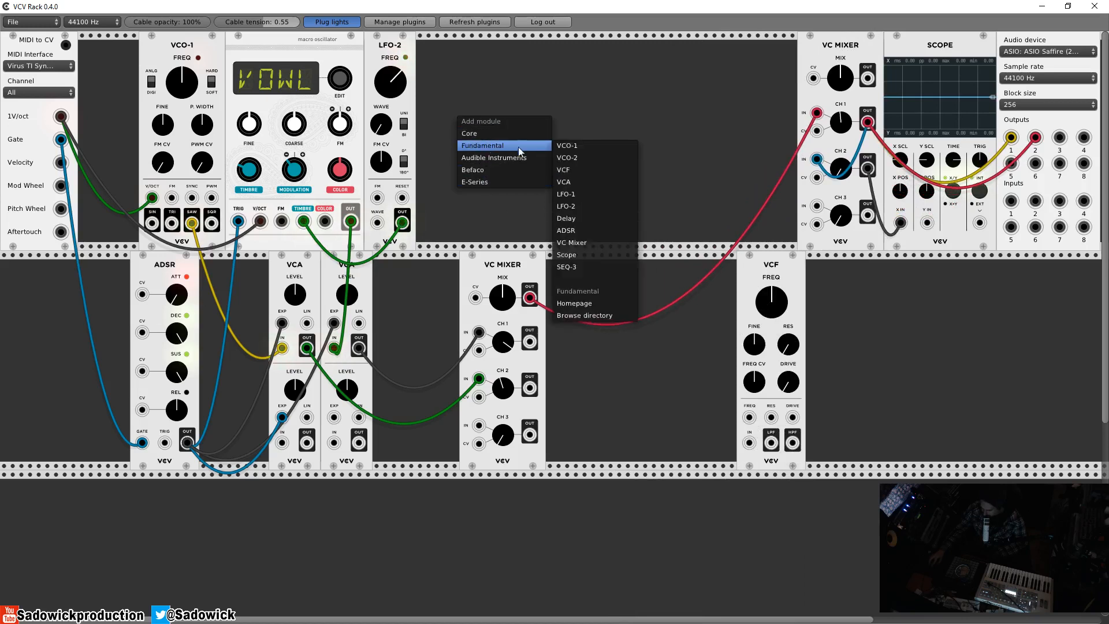
click(574, 233)
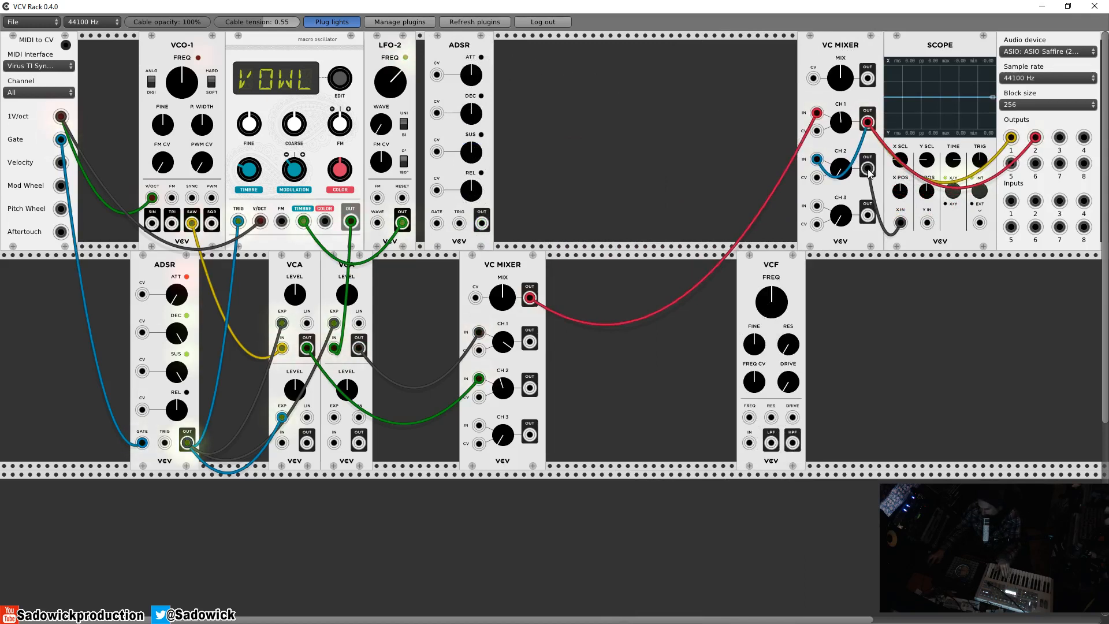
mouse_move(868, 168)
mouse_down()
mouse_move(876, 82)
mouse_move(840, 67)
mouse_move(840, 46)
mouse_up()
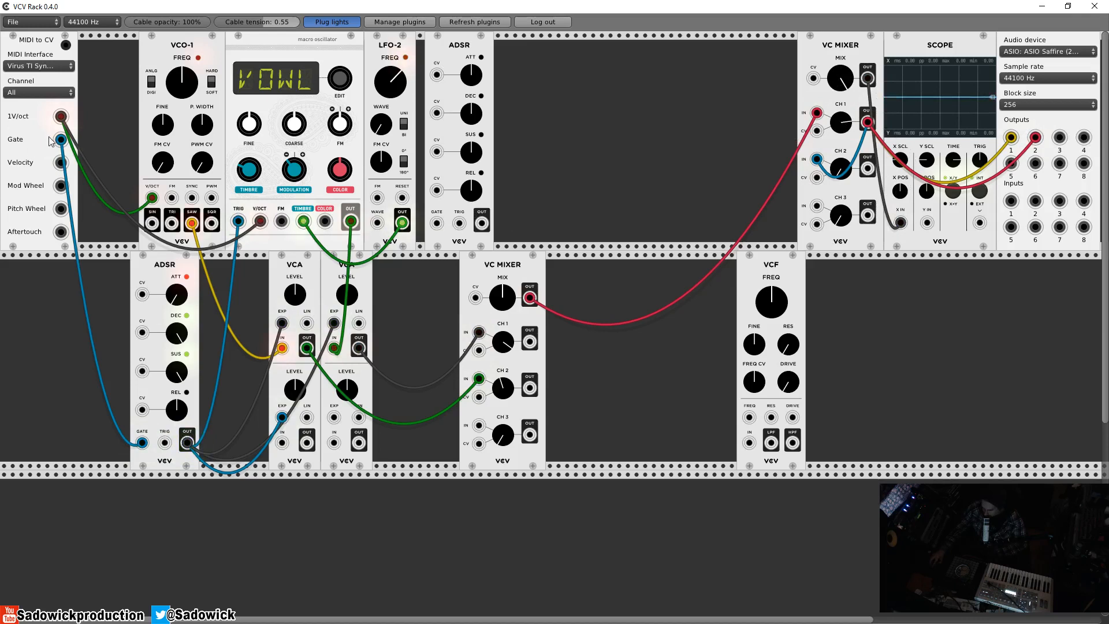
Step: Patch MIDI Gate to the new ADSR's GATE and its OUT to LFO-2's FM, with attack near 4 o'clock and decay at minimum
drag(436, 223, 61, 140)
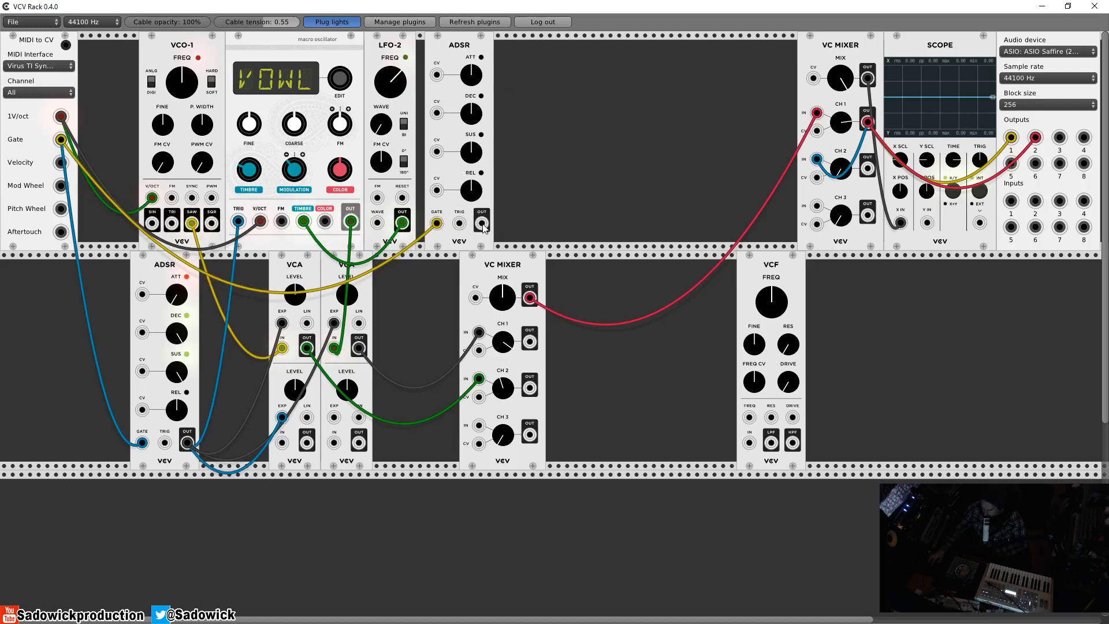
drag(482, 223, 378, 198)
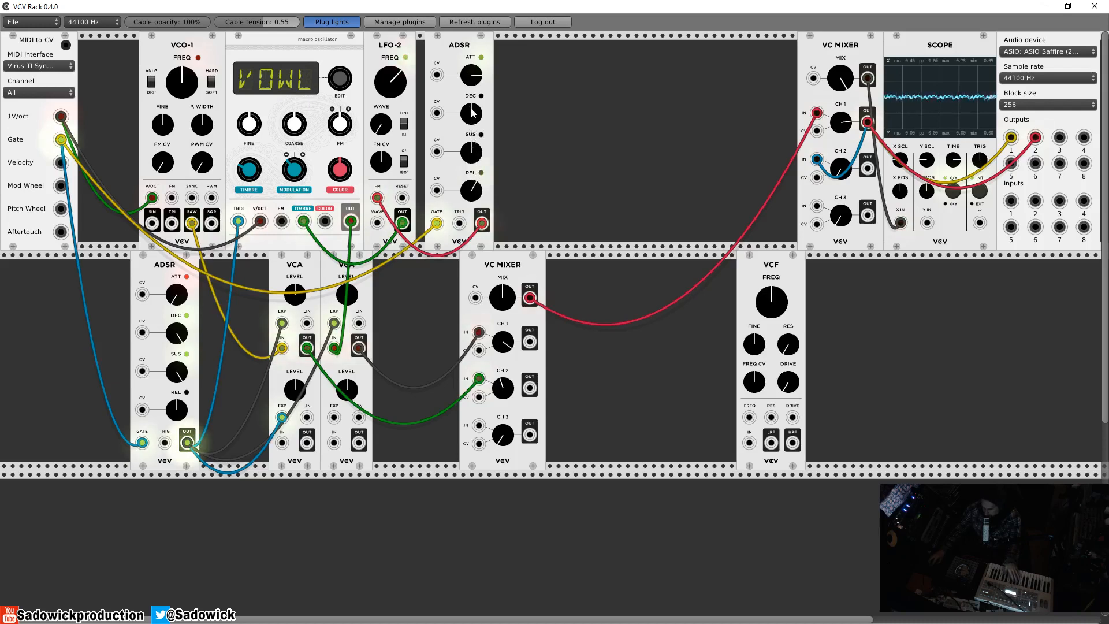
drag(472, 114, 472, 167)
drag(475, 84, 475, 72)
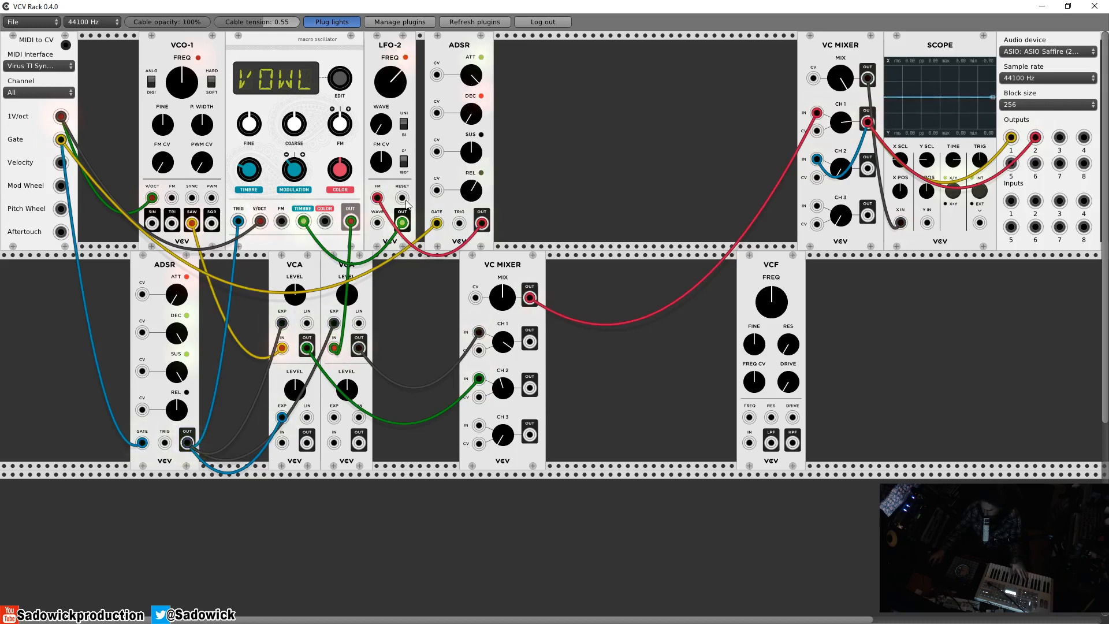
Step: Patch the first-row ADSR's OUT to LFO-2's RESET input as well, and place the ADSR flush against LFO-2
drag(402, 198, 481, 224)
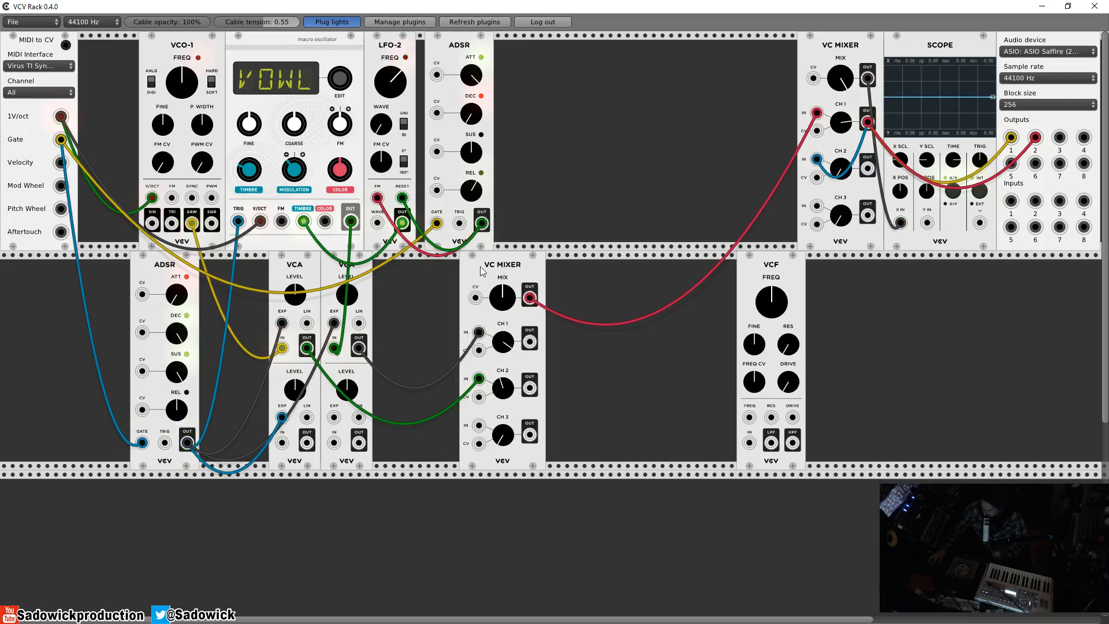
drag(427, 51, 418, 51)
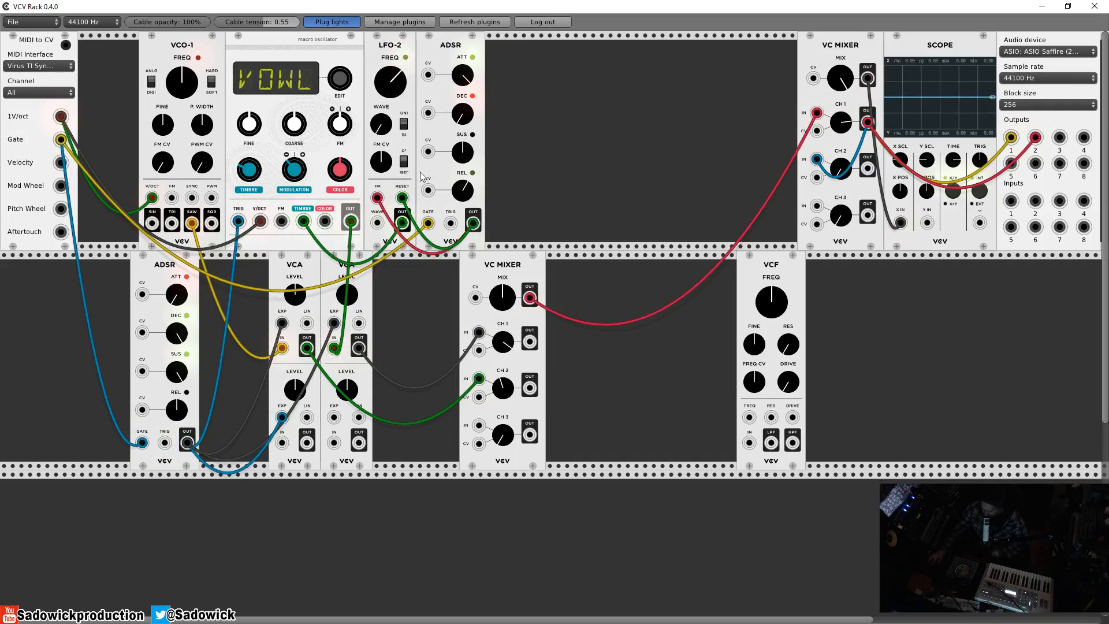
Step: Add a Befaco Spring Reverb in the first row between the ADSR and the VC Mixer
right_click(532, 81)
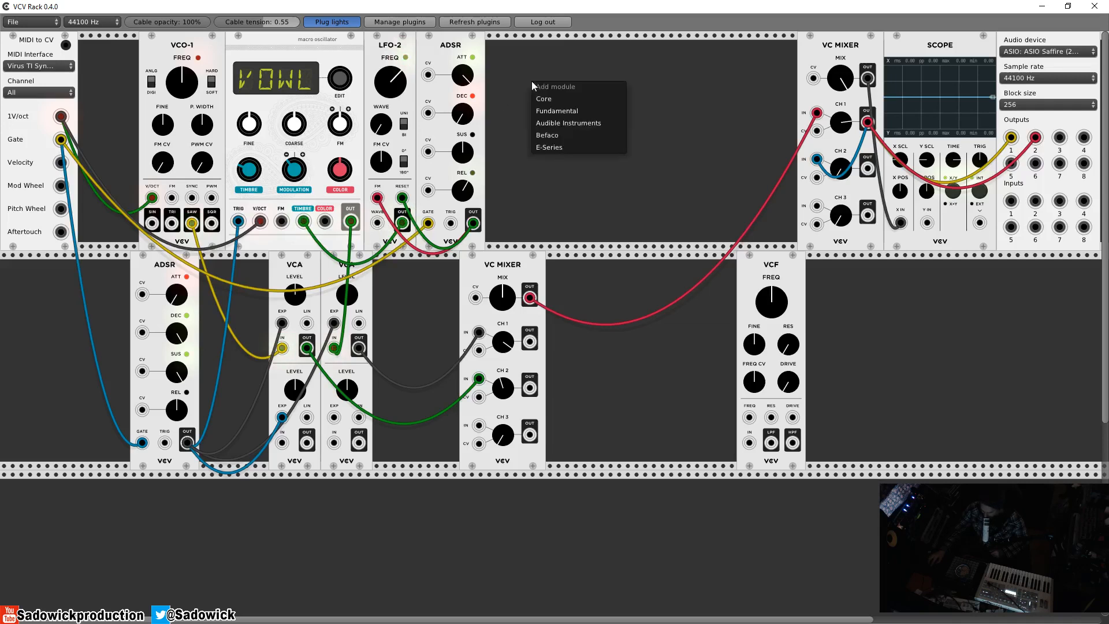
mouse_move(558, 123)
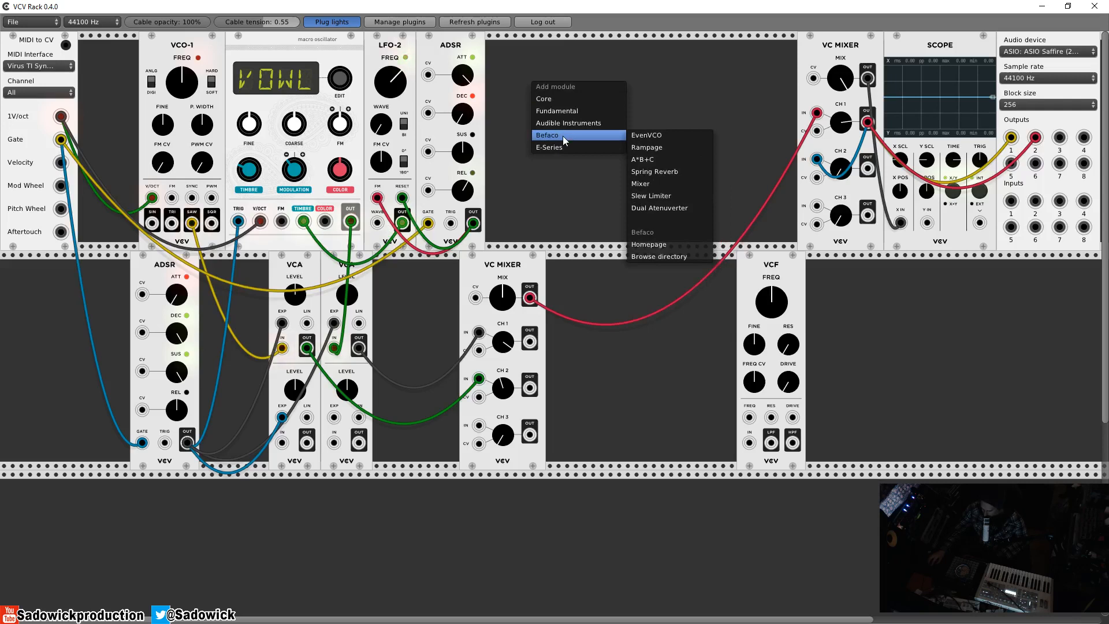
click(677, 169)
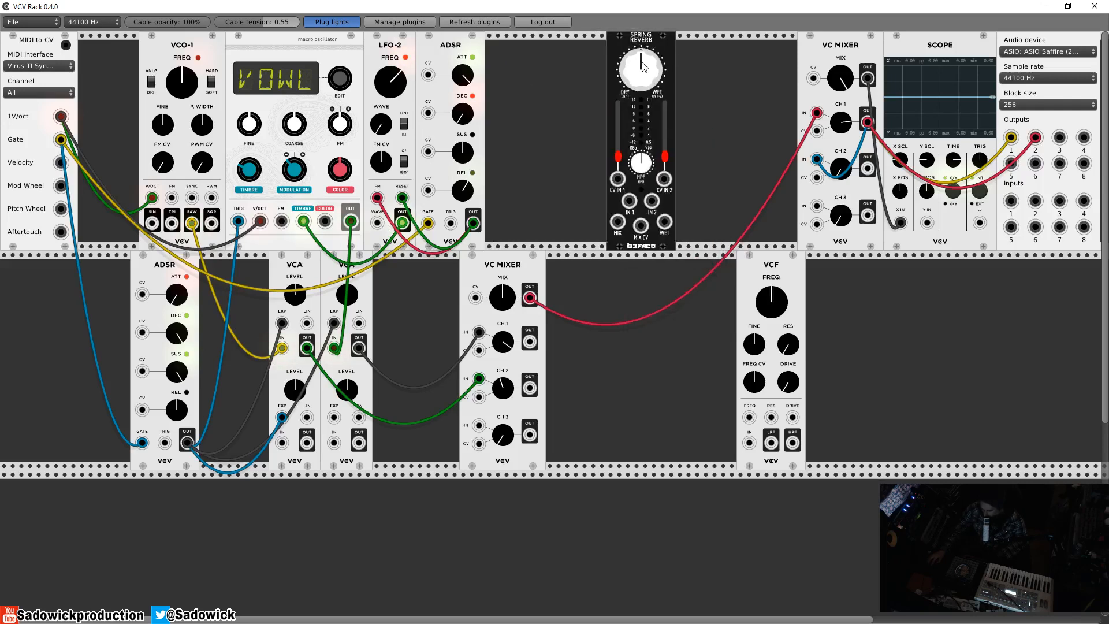
drag(643, 66, 683, 78)
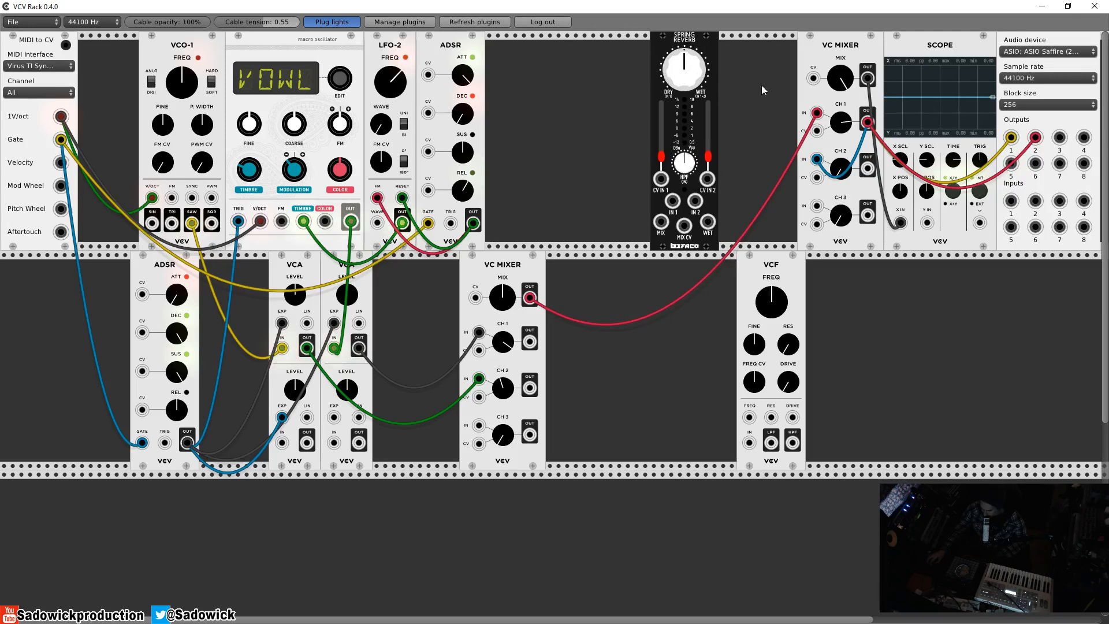
mouse_move(816, 114)
mouse_down()
mouse_move(753, 164)
mouse_move(671, 203)
mouse_move(614, 182)
mouse_move(672, 201)
mouse_move(799, 163)
mouse_move(814, 152)
mouse_move(816, 113)
mouse_up()
drag(694, 37, 647, 48)
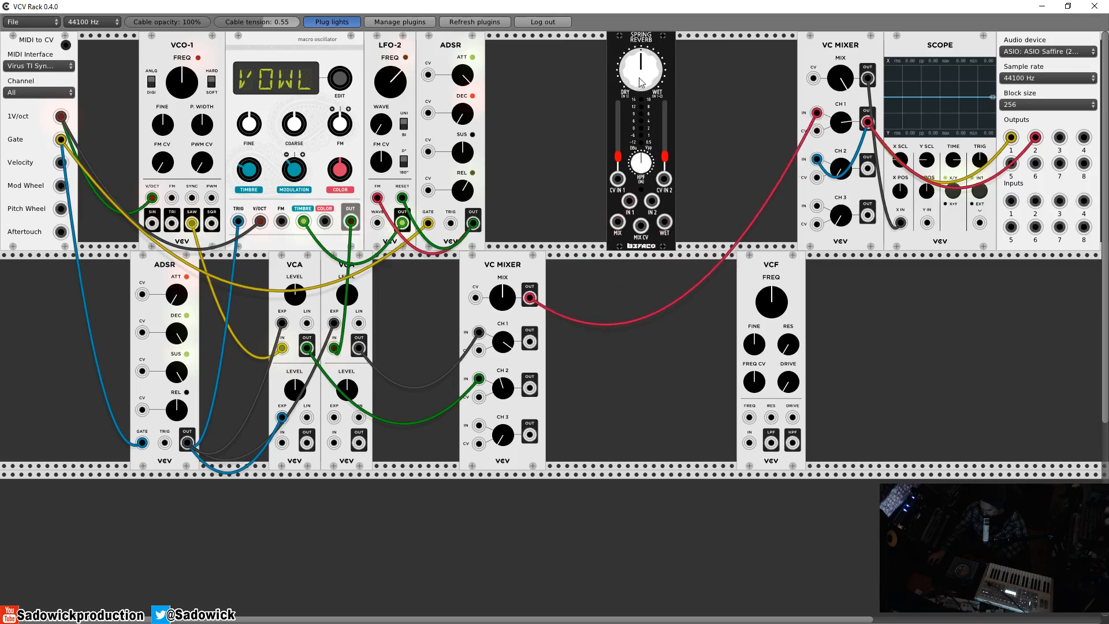
Step: Patch the second-row mixer's MIX OUT to Spring Reverb IN 1 and its WET output to the first-row mixer's CH 1, raising both reverb sliders
mouse_move(816, 113)
mouse_down()
mouse_move(719, 191)
mouse_move(664, 214)
mouse_move(624, 208)
mouse_move(617, 179)
mouse_move(629, 201)
mouse_move(768, 205)
mouse_move(817, 115)
mouse_up()
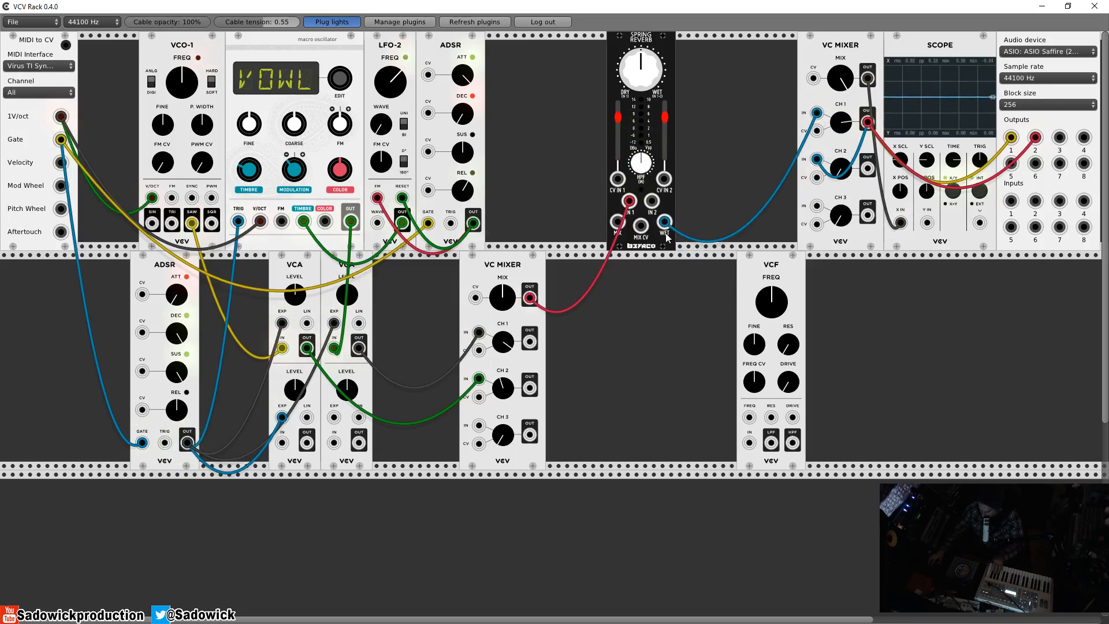
right_click(643, 321)
click(617, 300)
Step: Move the reverb's output cable from WET to MIX, and turn its dry/wet knob to just before 12 o'clock
drag(663, 223, 620, 224)
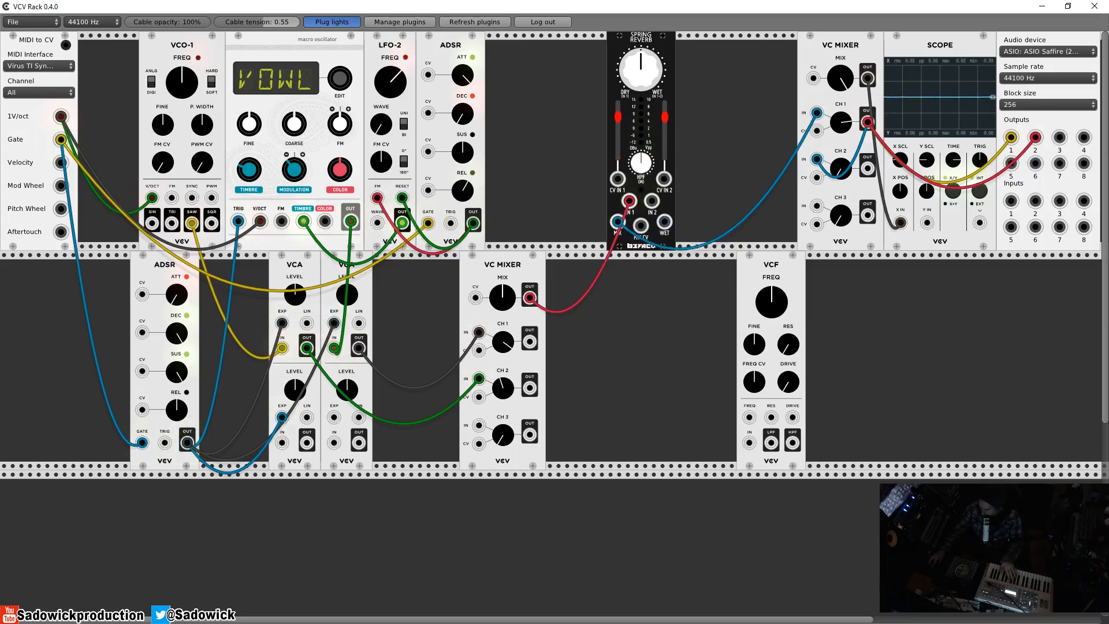
mouse_move(640, 70)
mouse_down()
mouse_move(641, 231)
mouse_move(654, 79)
mouse_up()
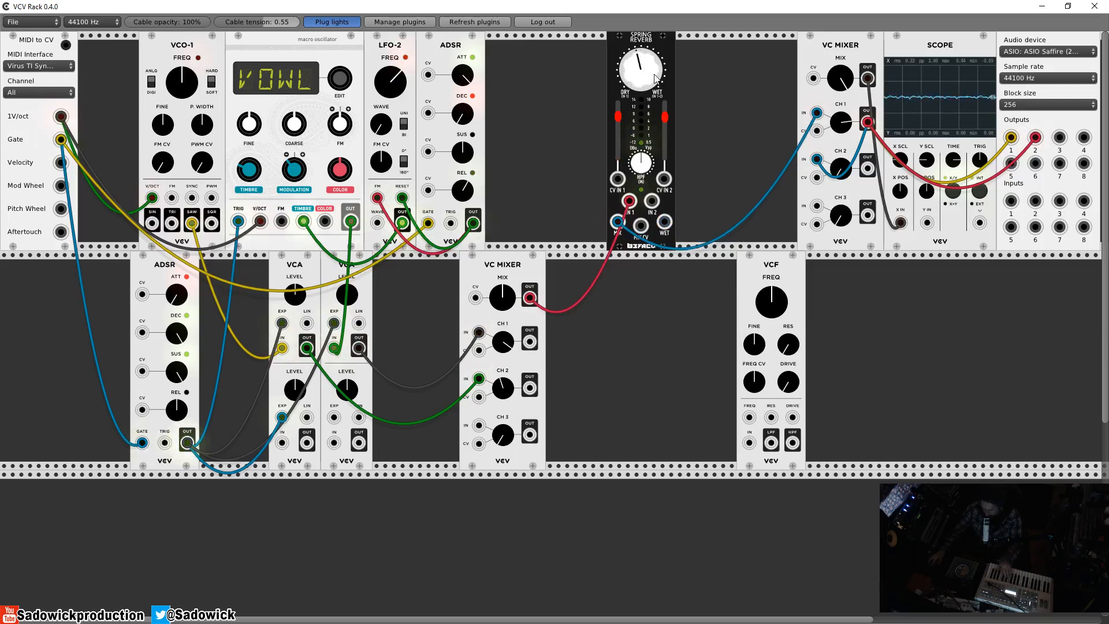
Step: Turn the Spring Reverb's mix knob towards dry, and swap rows so the reverb sits in the second and the VCF in the first
drag(655, 79, 654, 142)
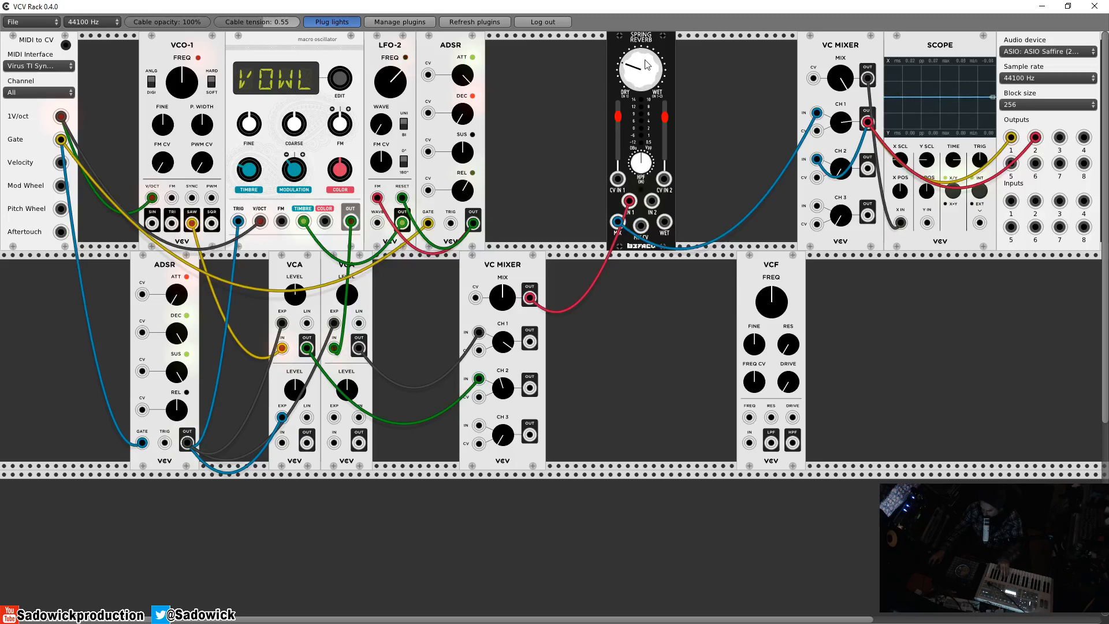
drag(645, 46, 709, 281)
drag(777, 268, 626, 85)
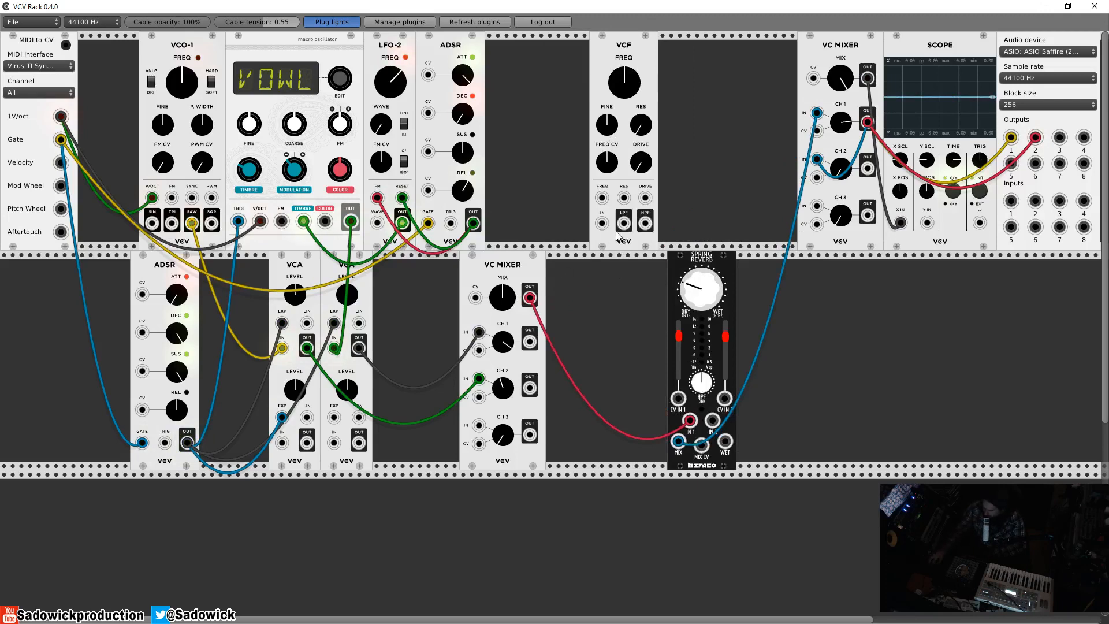
Step: Patch the second-row mixer's MIX OUT to the VCF's IN and its LPF output back to the same mixer's CH 3 input
drag(623, 223, 529, 298)
drag(603, 224, 530, 298)
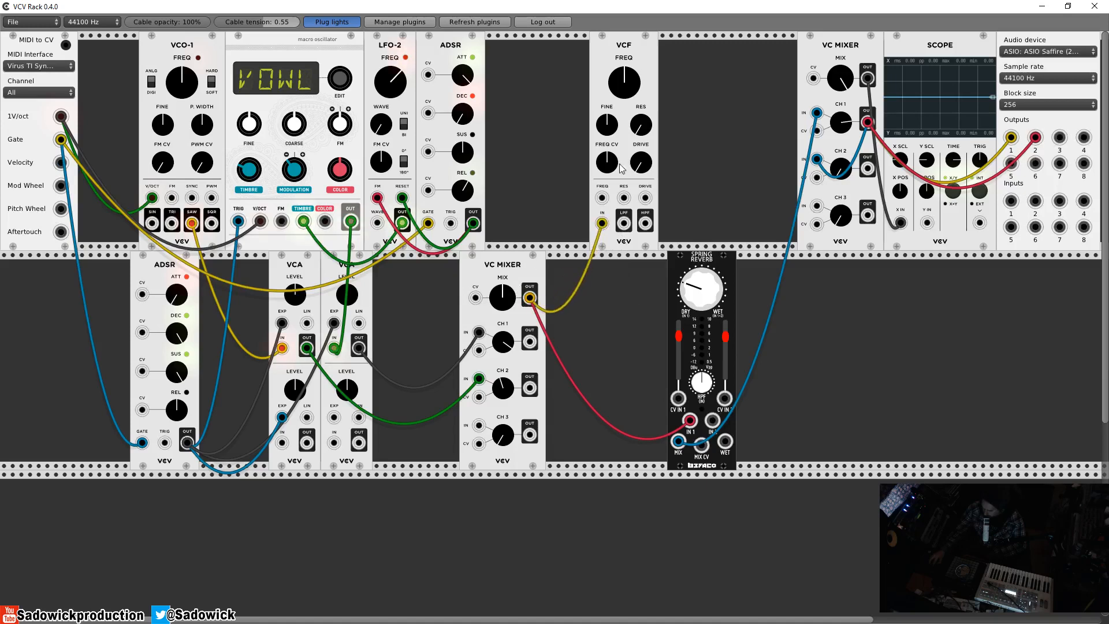
drag(624, 40, 583, 46)
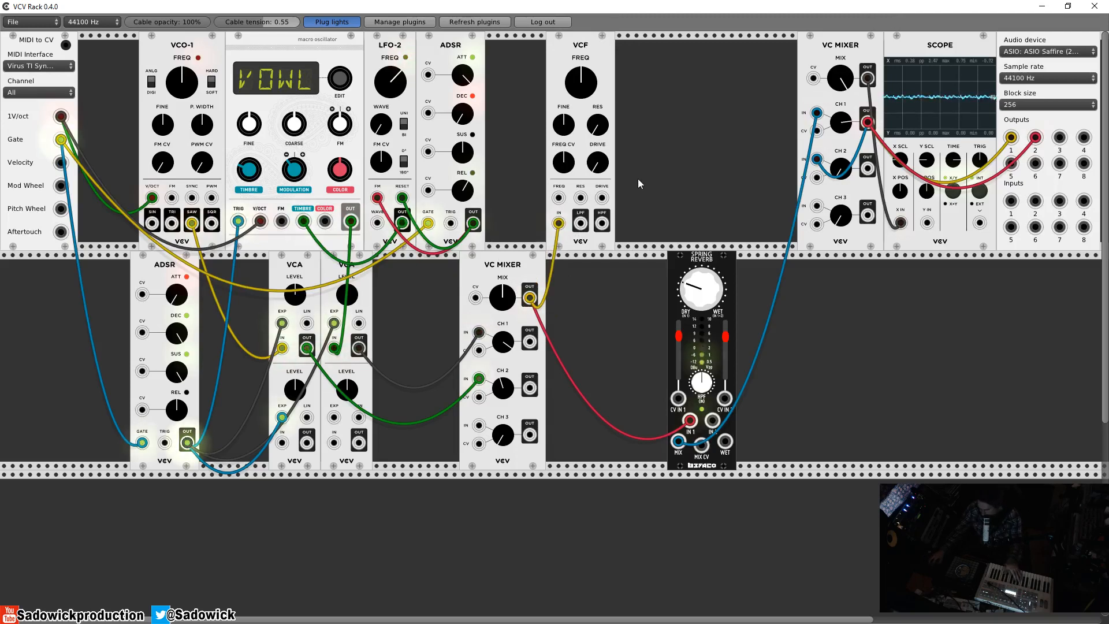
drag(580, 223, 746, 218)
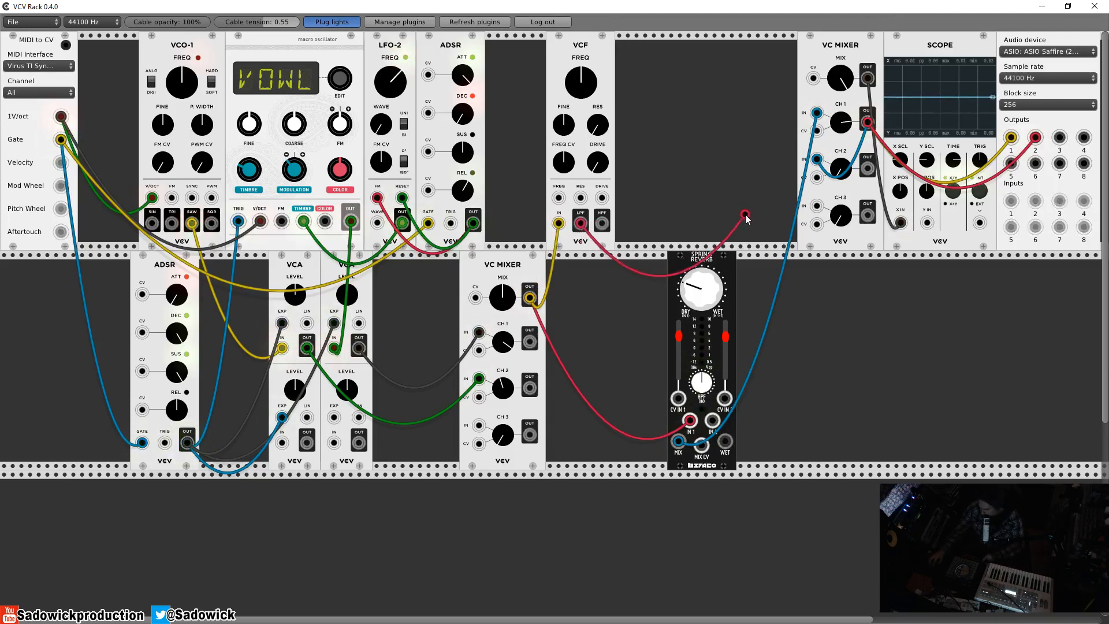
drag(746, 218, 483, 428)
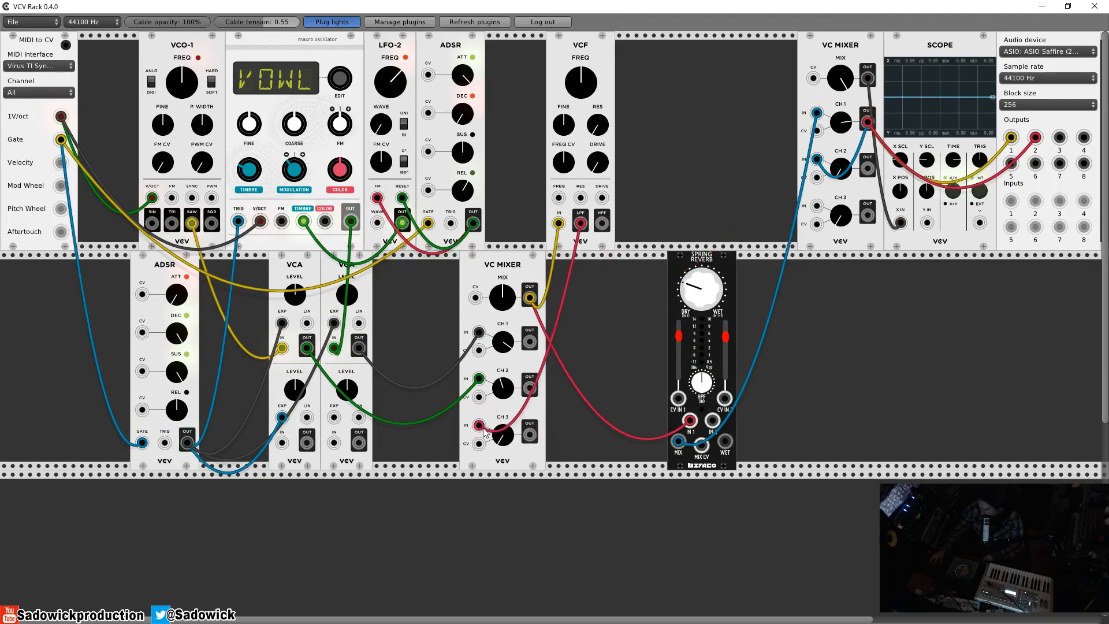
Step: Shift the second-row VC Mixer closer to the Spring Reverb and turn the reverb's mix knob fully to dry
drag(513, 267, 564, 267)
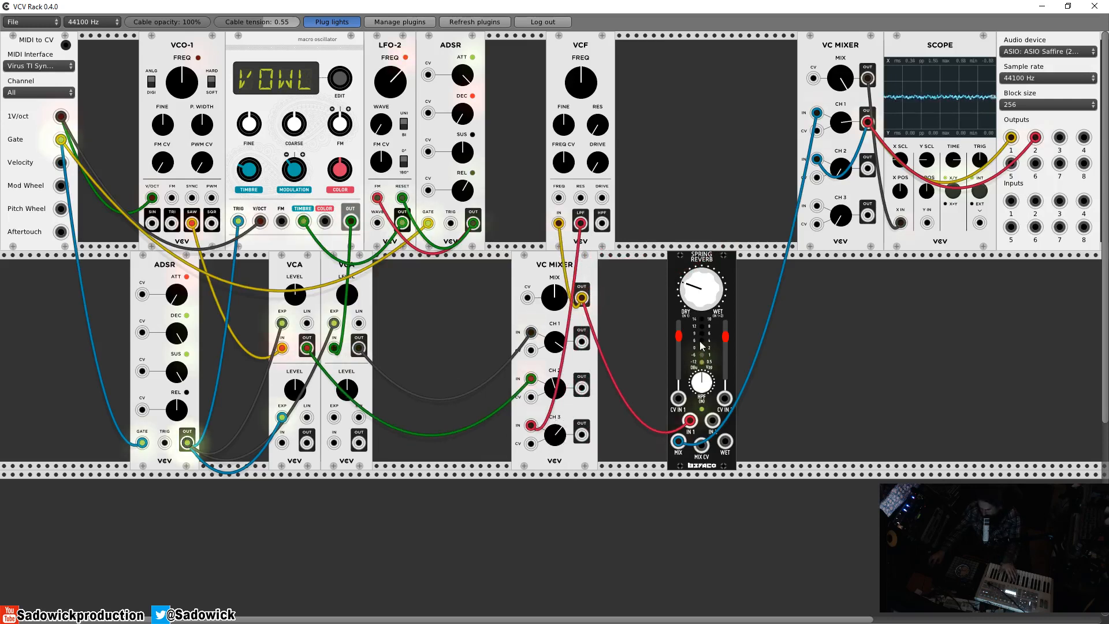
drag(700, 289, 700, 306)
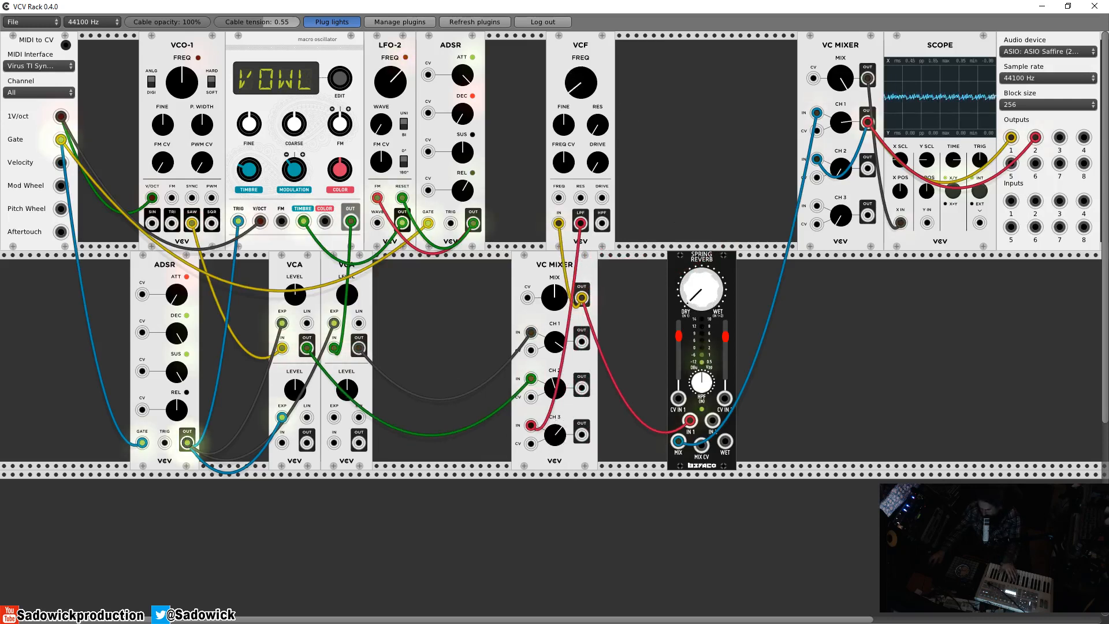
Step: Raise the first-row VCF's resonance and sweep its cutoff frequency up and down
drag(597, 124, 577, 42)
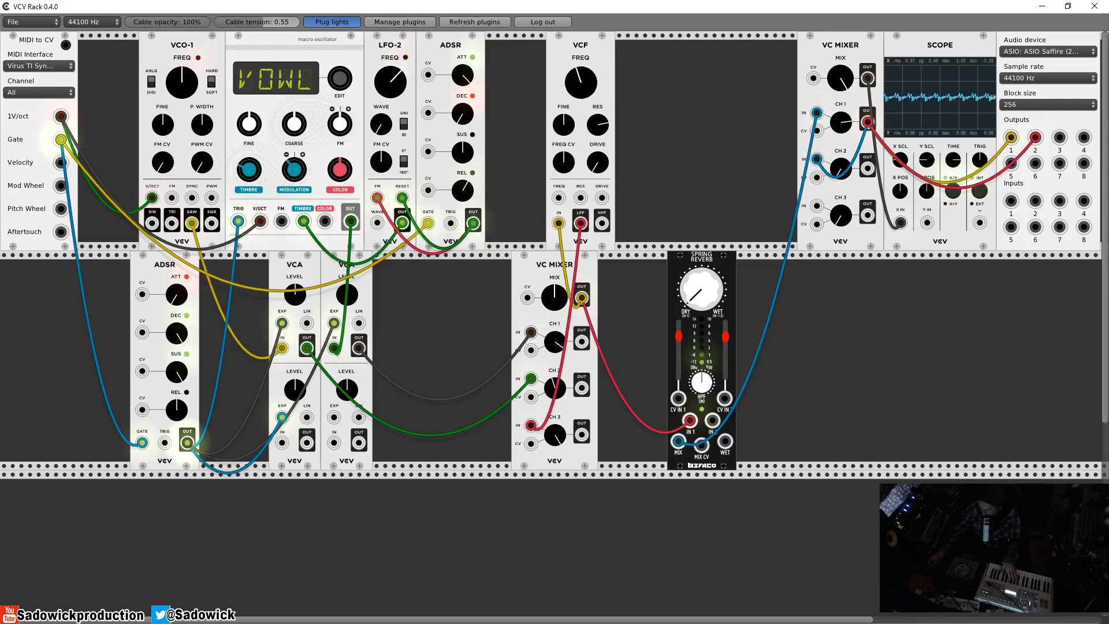
drag(580, 82, 581, 57)
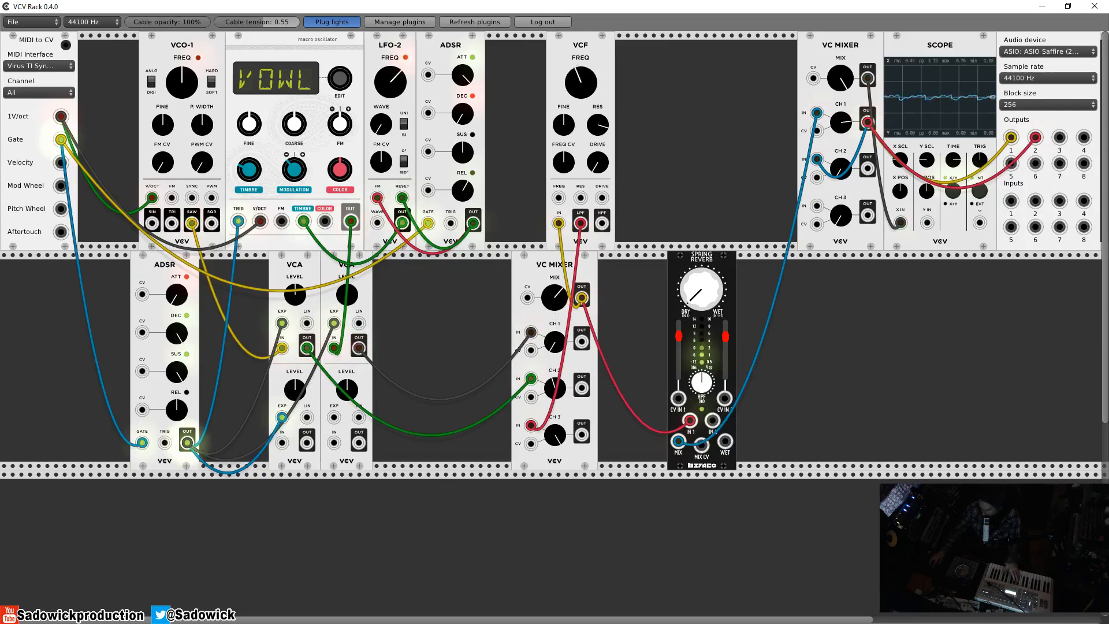
drag(580, 83, 581, 194)
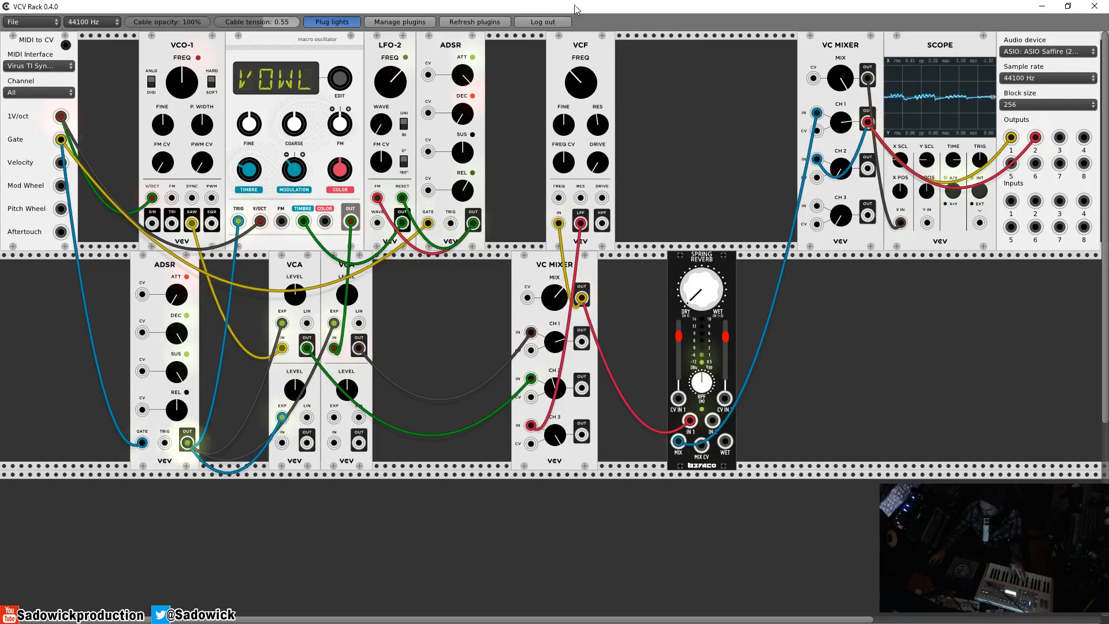
Step: Delete the VCF from the first row together with its cables
drag(576, 45, 601, 45)
right_click(601, 44)
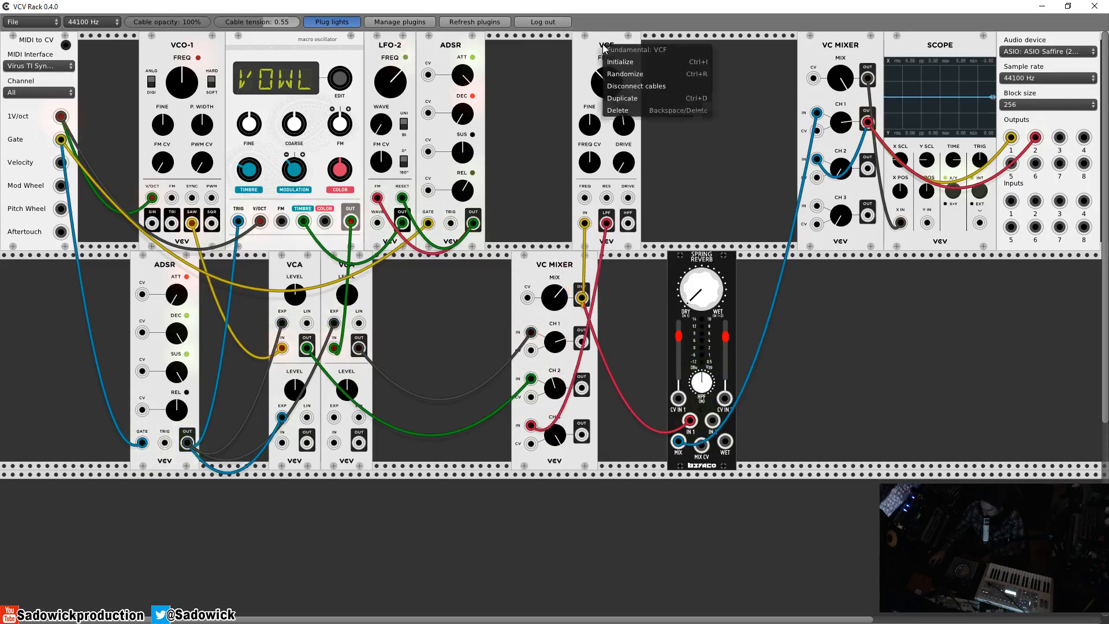
click(611, 109)
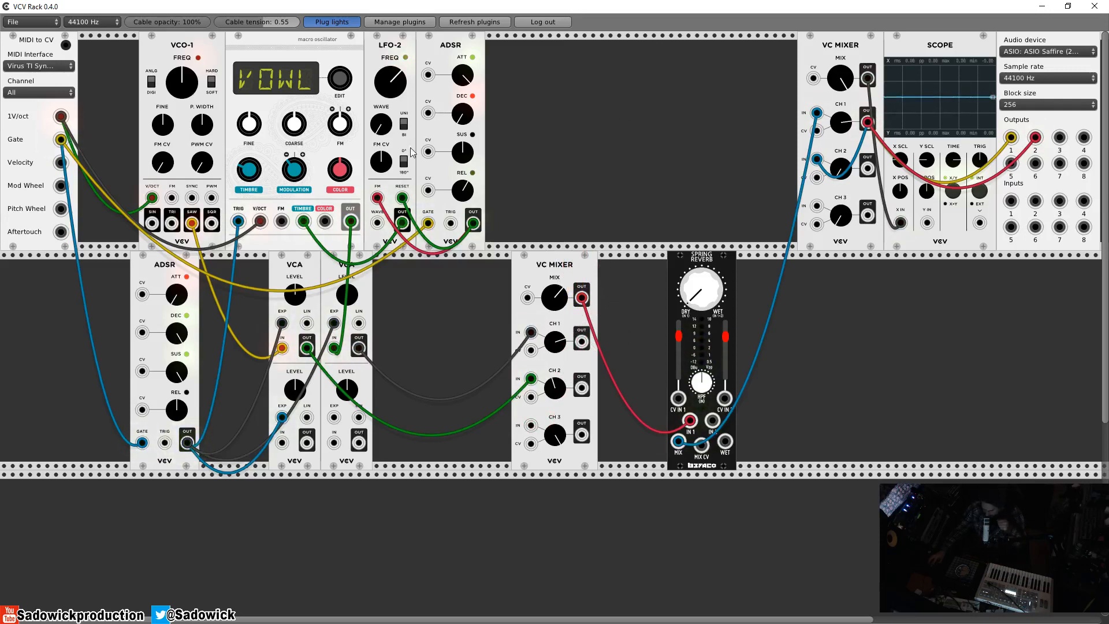
Step: Add a Fundamental SEQ-3 module near the start of the third row
scroll(237, 410, down, 3)
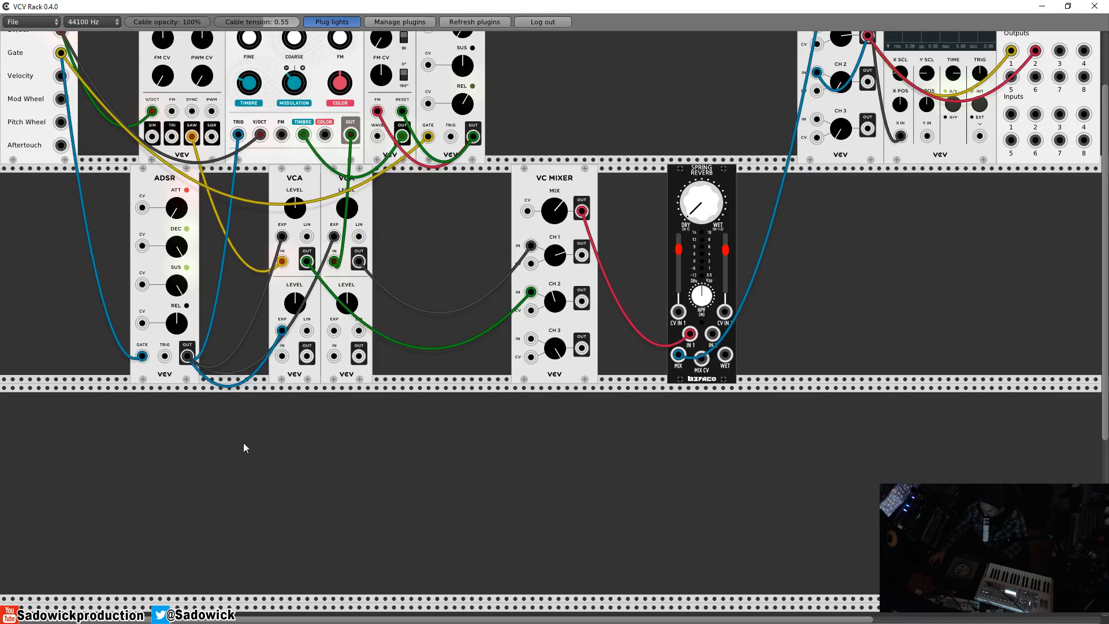
right_click(154, 467)
mouse_move(172, 498)
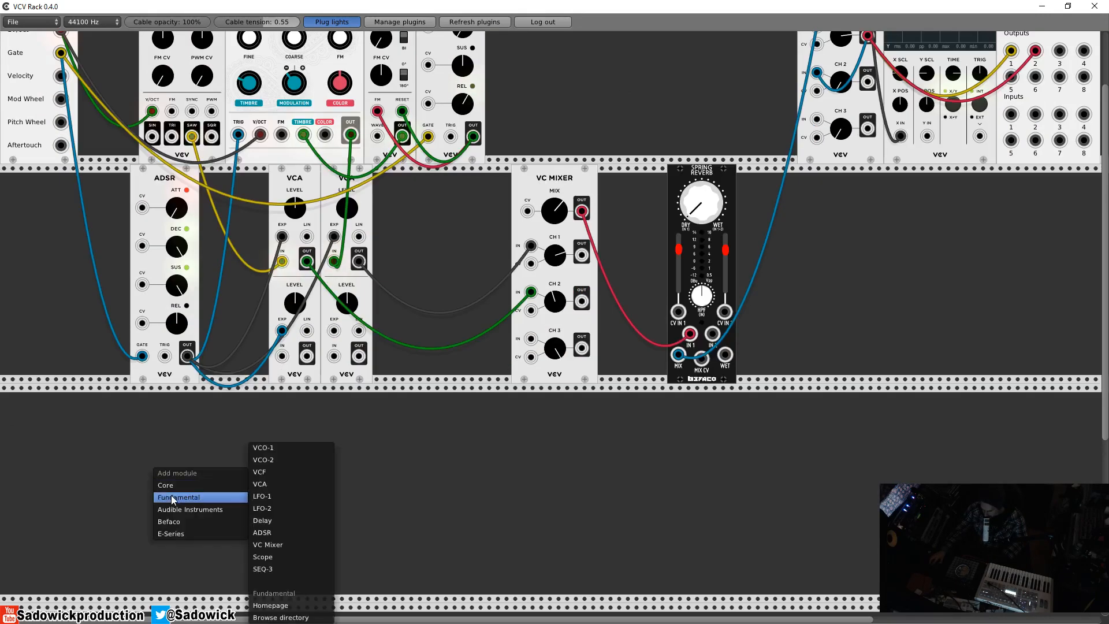
click(274, 568)
mouse_move(175, 400)
mouse_down()
mouse_move(103, 408)
mouse_move(167, 400)
mouse_up()
scroll(213, 306, up, 3)
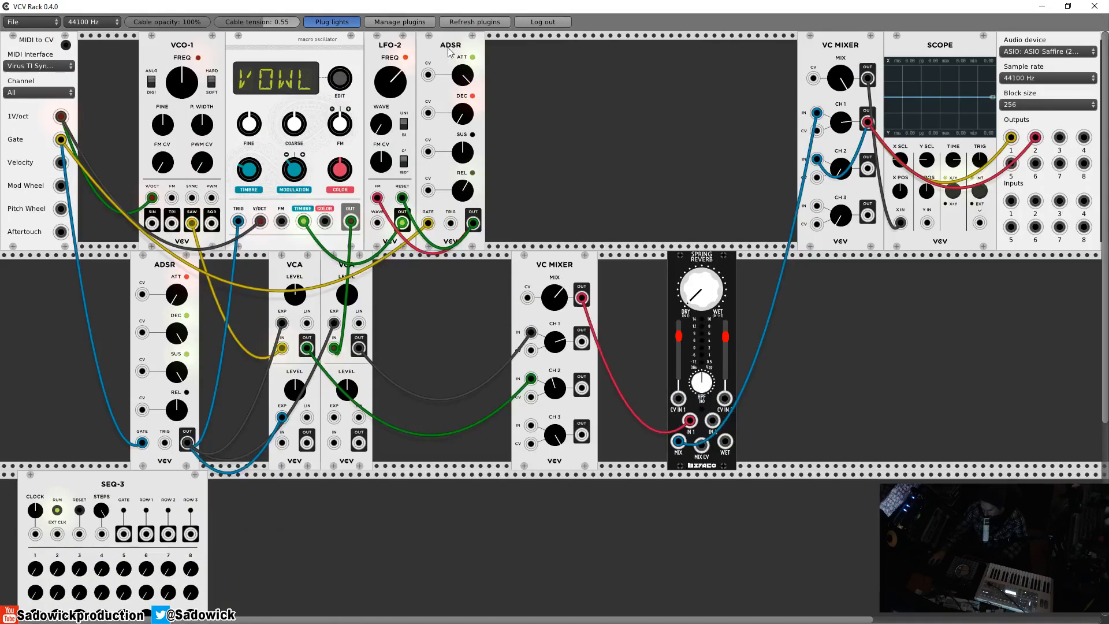
Step: Shift the first-row ADSR, LFO-2, macro oscillator and VCO-1 towards the mixer, opening a sequencer-wide gap after the MIDI interface
drag(449, 52, 544, 52)
drag(383, 42, 478, 42)
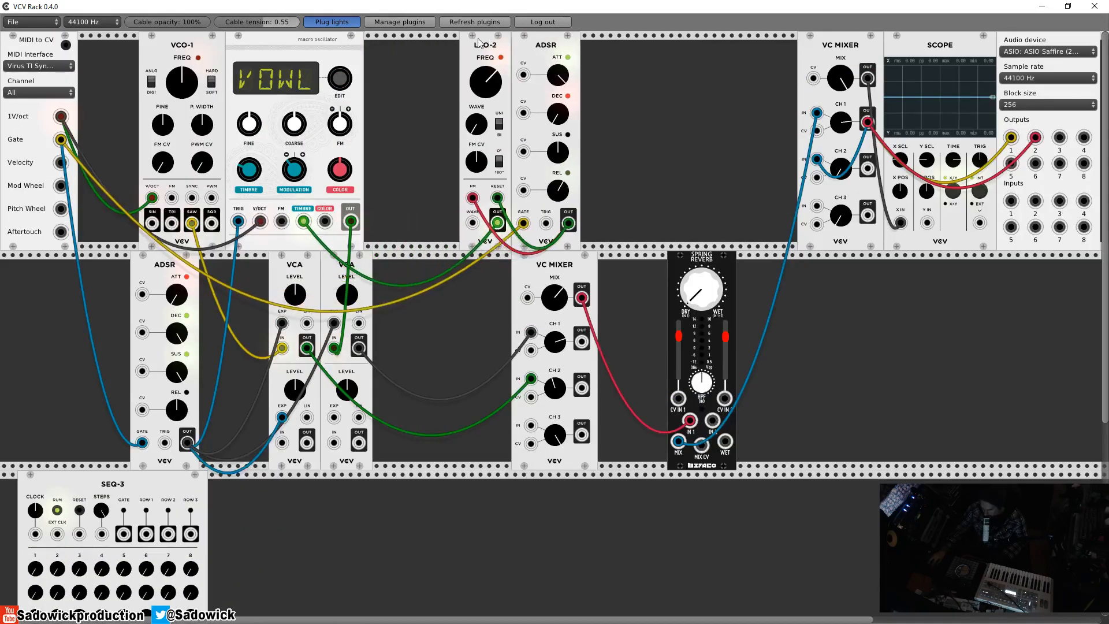
drag(289, 37, 393, 46)
drag(174, 46, 269, 46)
drag(539, 34, 617, 35)
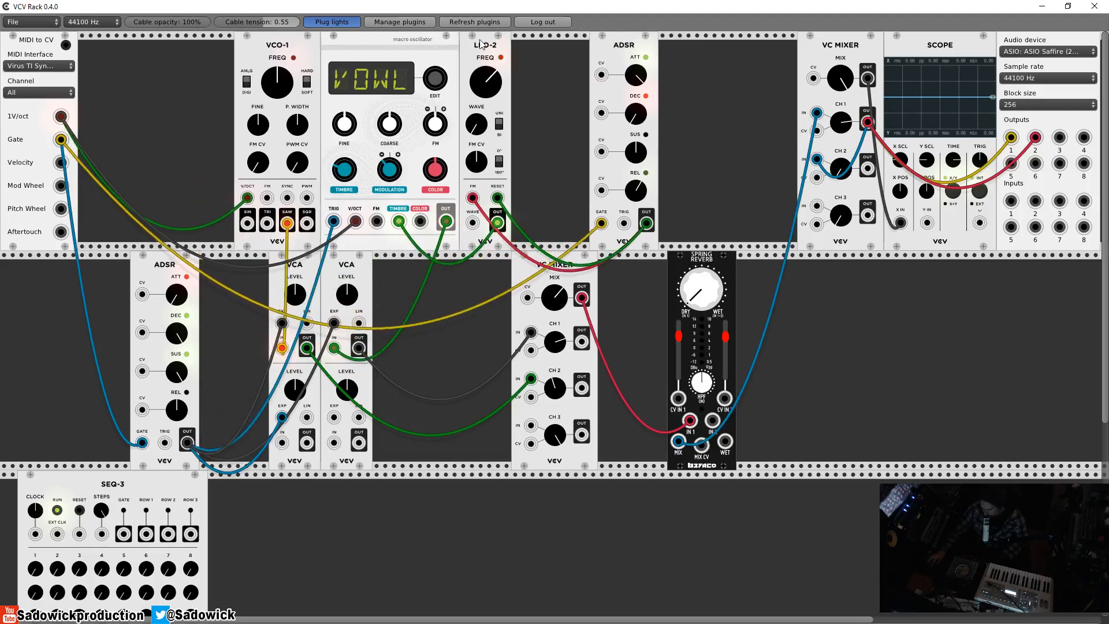
drag(485, 42, 564, 41)
drag(418, 37, 496, 36)
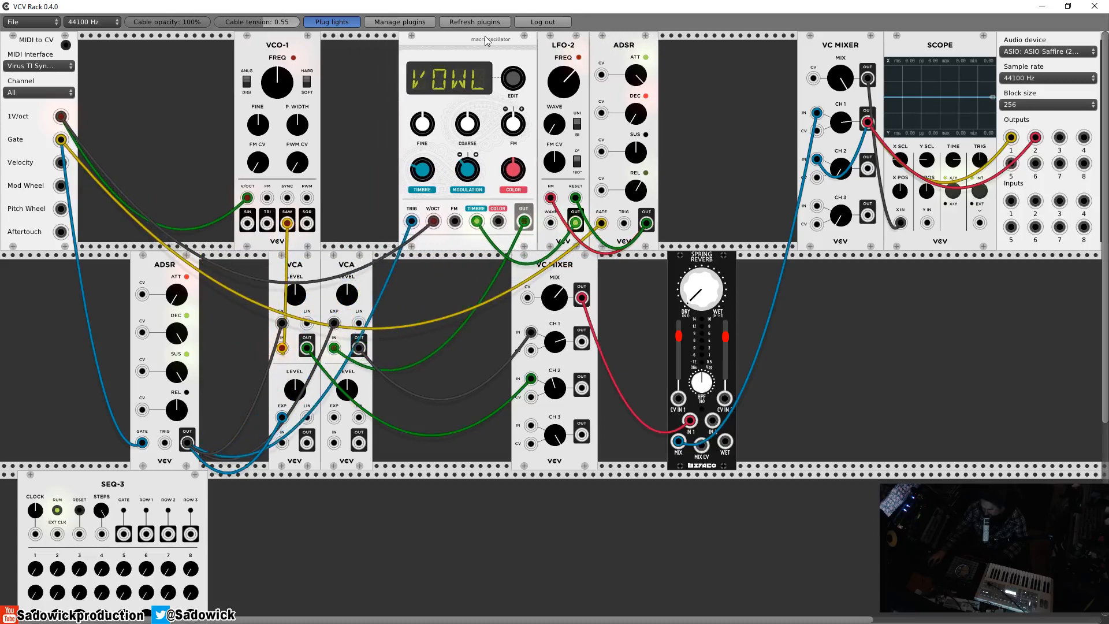
drag(274, 38, 351, 44)
Step: Move the SEQ-3 into the first-row gap, flush against VCO-1
drag(96, 480, 156, 40)
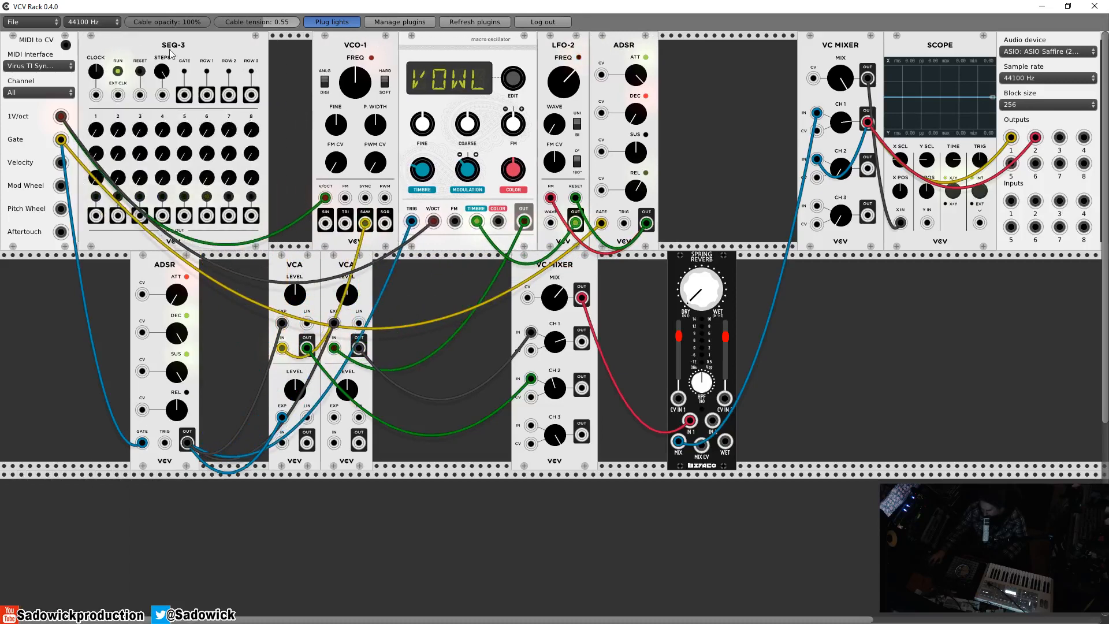
drag(247, 115, 290, 115)
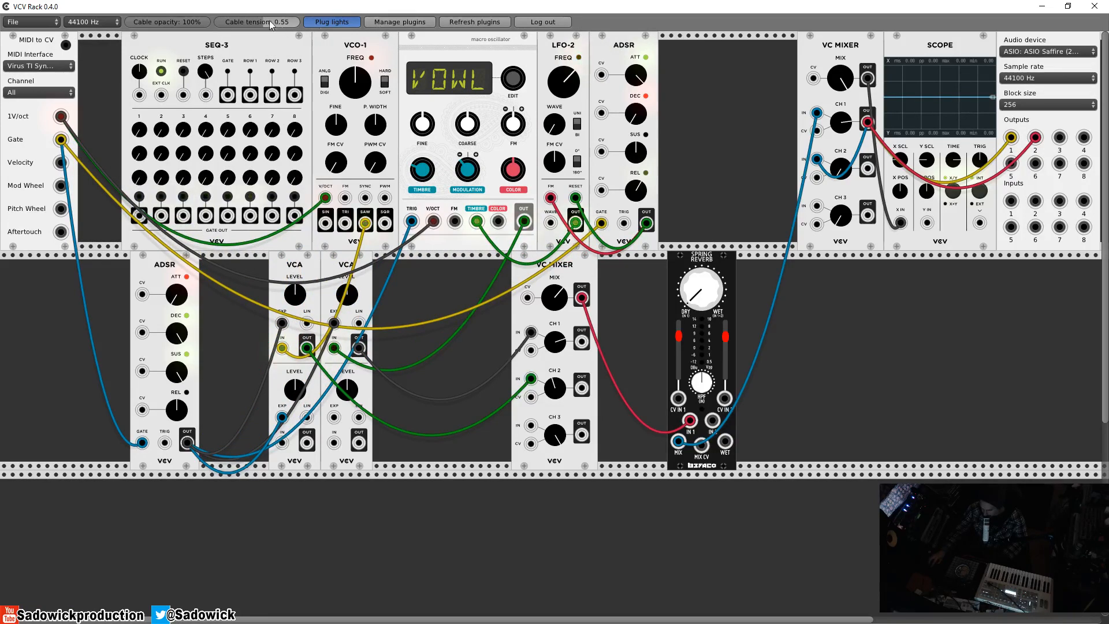
Step: Lower the cable tension to 0.26 and move the SEQ-3 to the start of the third row
mouse_move(273, 23)
mouse_down()
mouse_move(245, 23)
mouse_move(257, 20)
mouse_up()
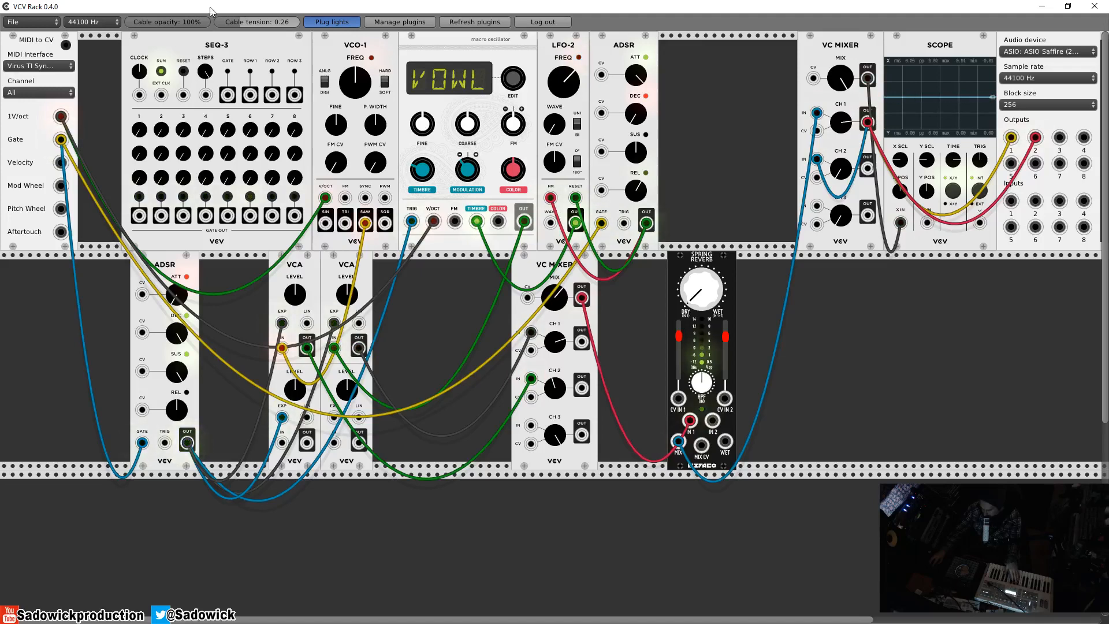
drag(224, 52, 102, 491)
scroll(222, 479, down, 6)
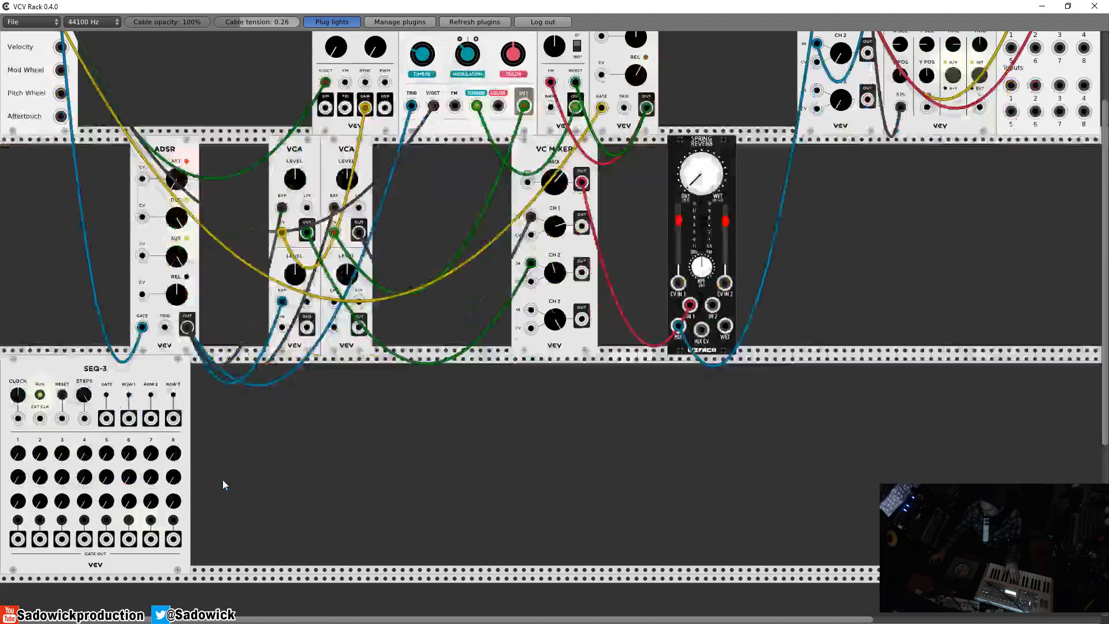
Step: Add a Fundamental VCF in the third row, just past the Spring Reverb above it
scroll(445, 291, up, 3)
right_click(554, 367)
mouse_move(597, 431)
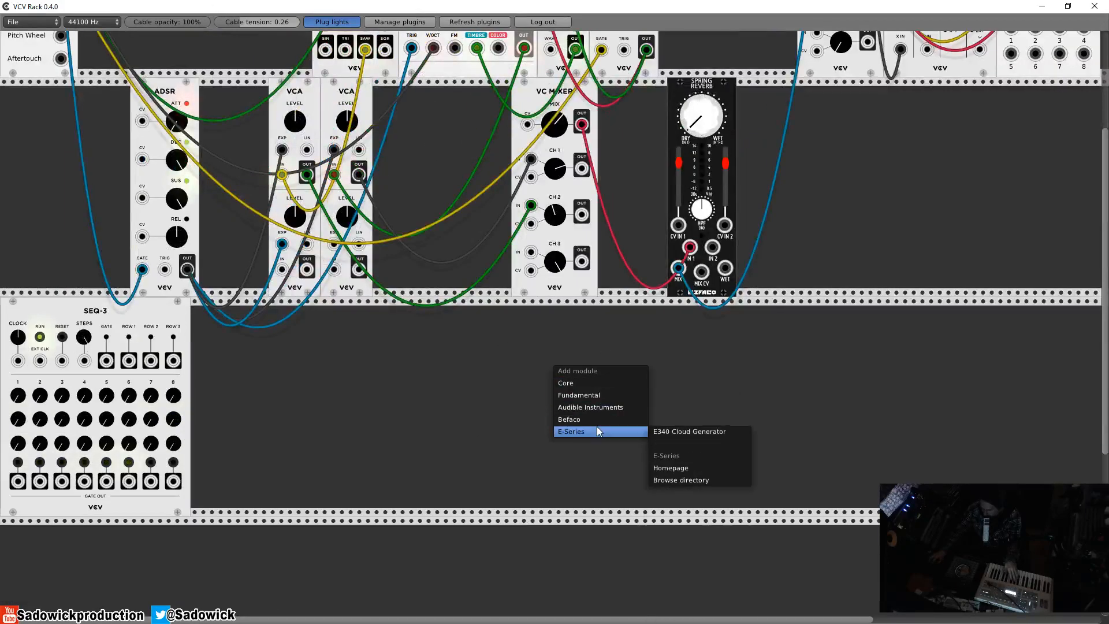
mouse_move(587, 394)
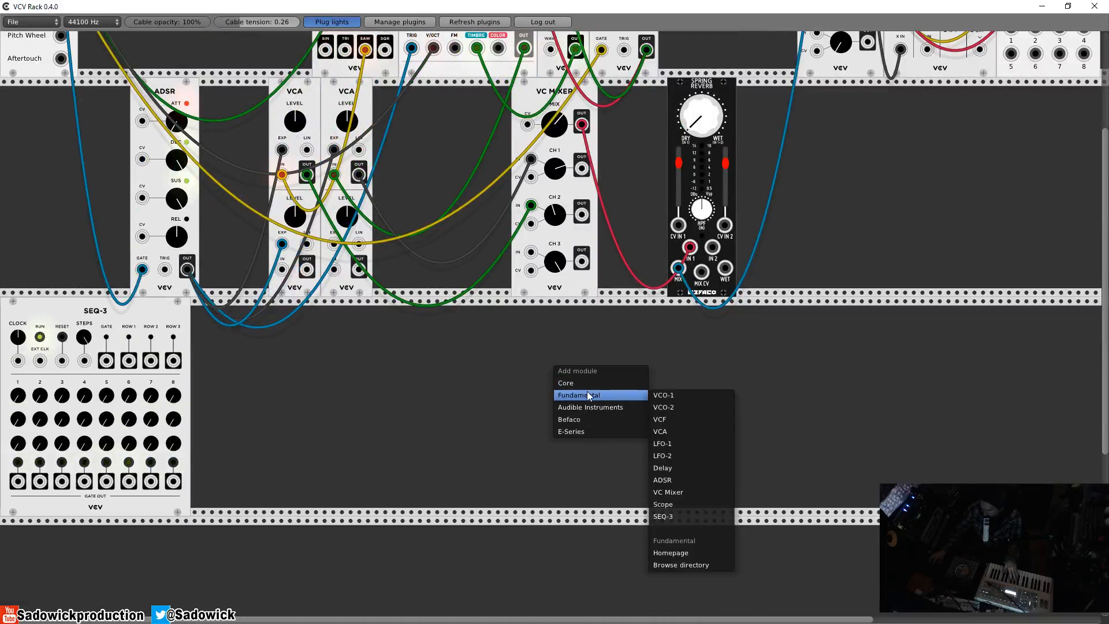
click(673, 419)
drag(570, 302, 722, 327)
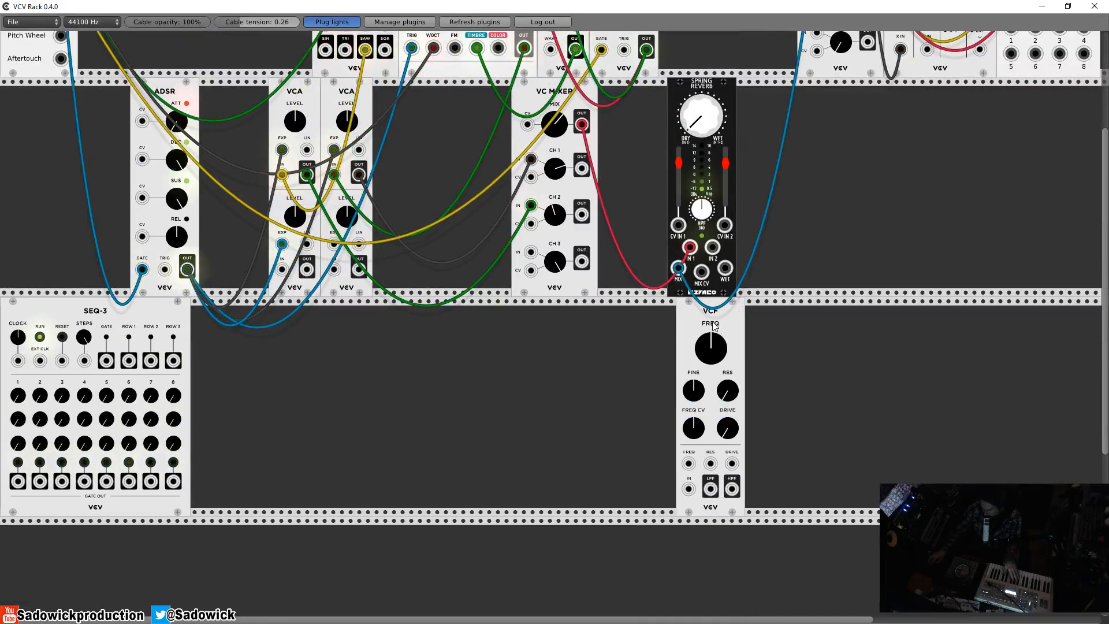
drag(734, 331, 777, 330)
Step: Move the Spring Reverb's MIX cable from the first-row mixer's CH 1 to the VCF's IN, and place the VCF flush beside the reverb
scroll(728, 275, up, 6)
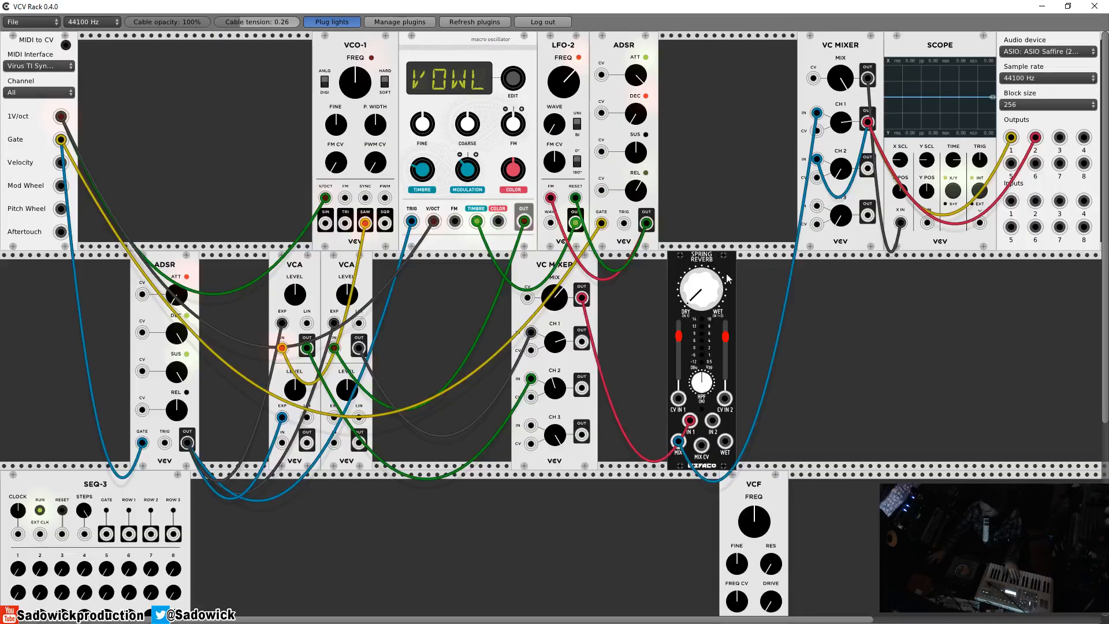
drag(816, 113, 731, 517)
scroll(704, 602, down, 3)
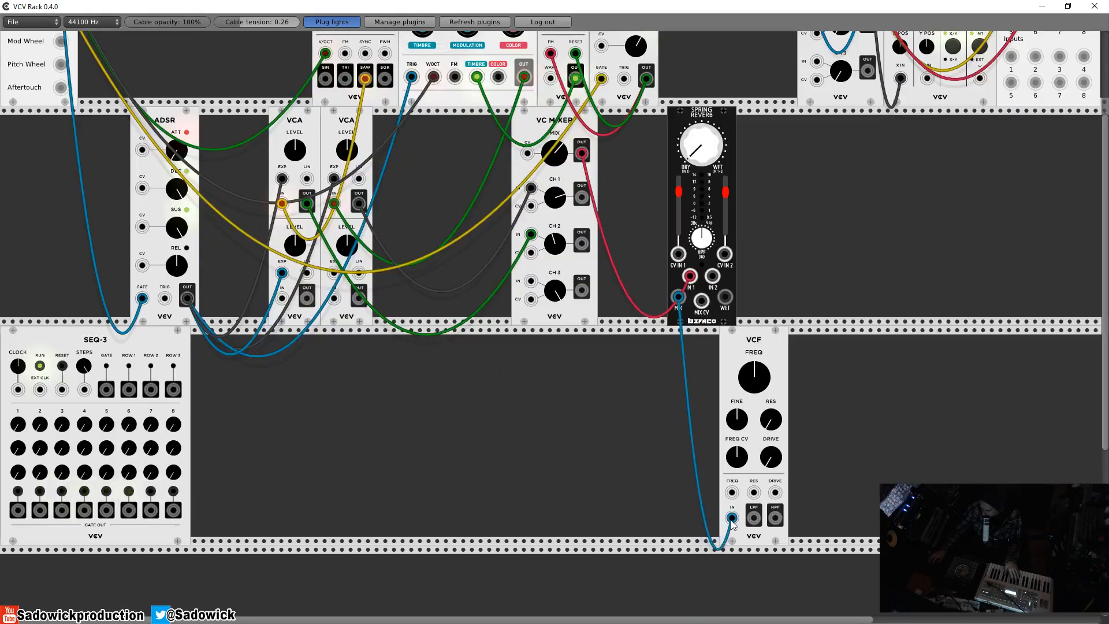
drag(759, 336, 777, 152)
scroll(781, 443, up, 5)
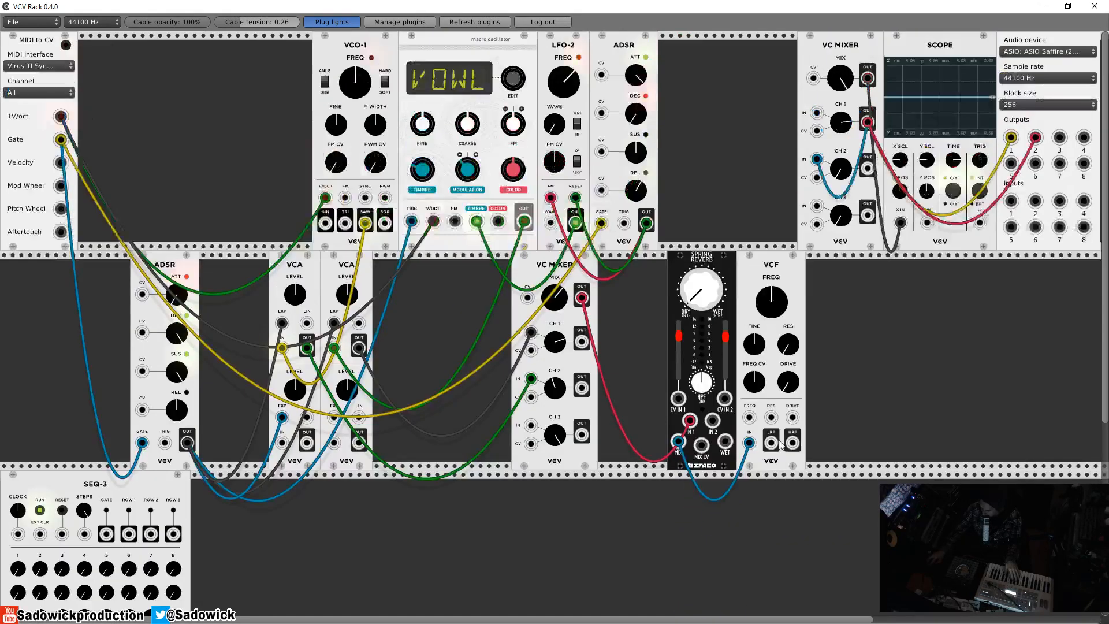
Step: Patch the VCF's LPF output to the first-row mixer's CH 1 input and raise the filter's FREQ knob
drag(772, 443, 817, 113)
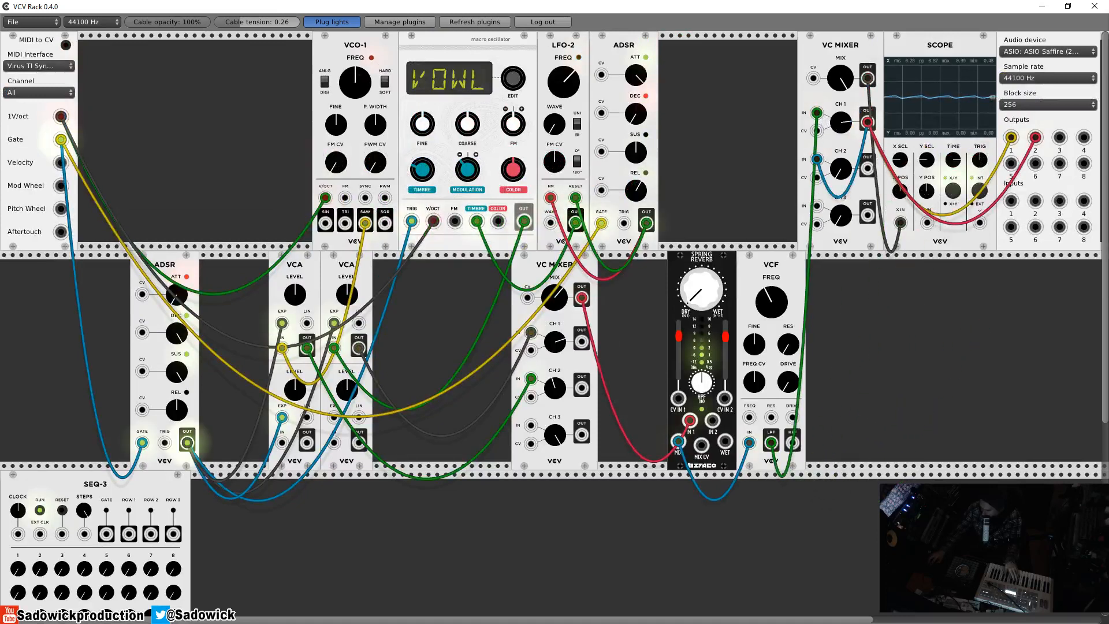
drag(771, 302, 771, 248)
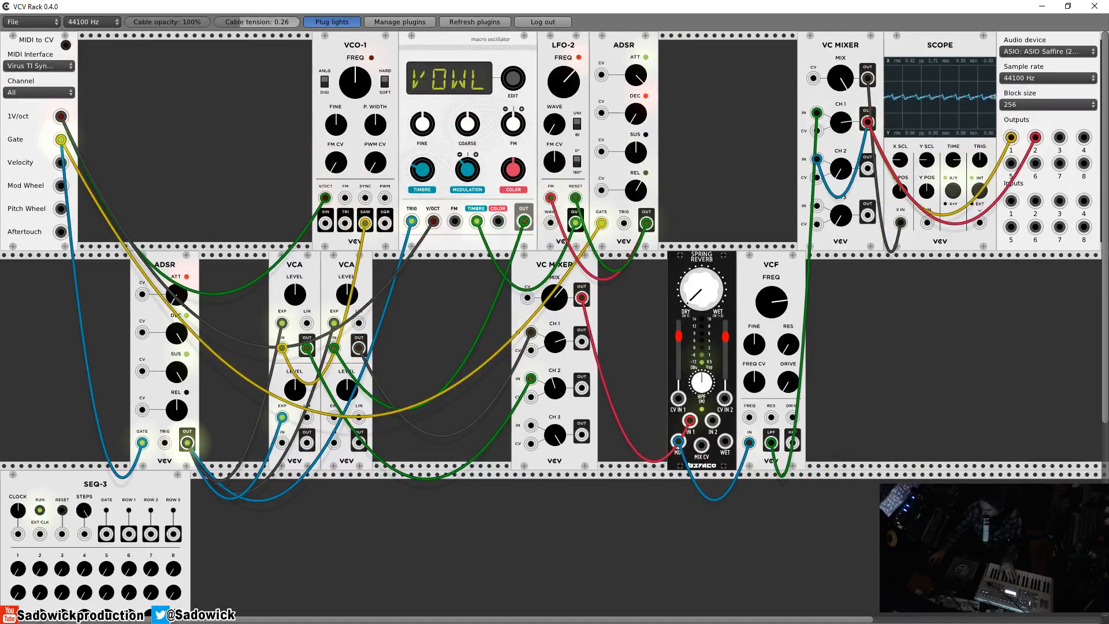
Step: Place the SEQ-3 in the second row with a small gap after the VCF, and patch its ROW 3 output to the VCF's FREQ input
mouse_move(48, 497)
mouse_down()
mouse_move(897, 277)
mouse_move(854, 278)
mouse_up()
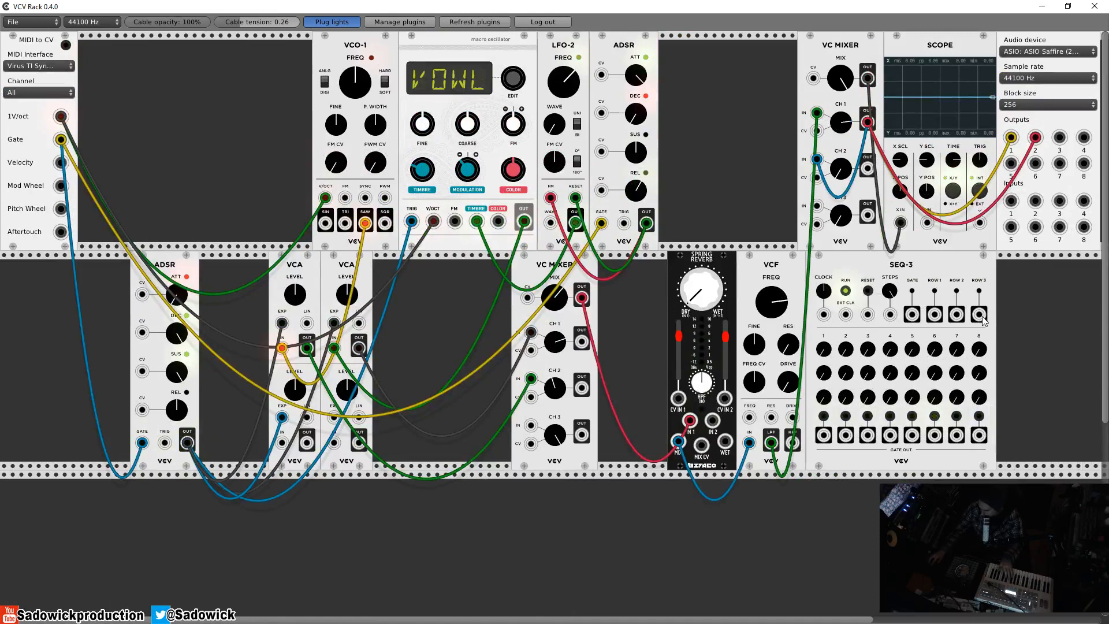
drag(979, 314, 749, 417)
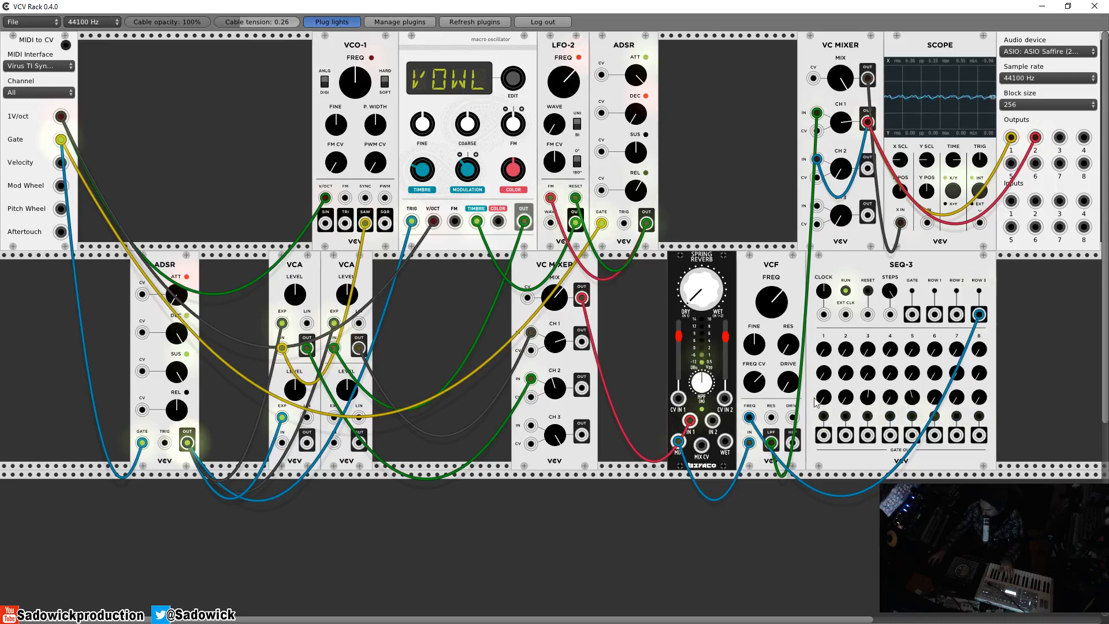
drag(812, 322, 830, 322)
Step: Raise the SEQ-3's row 3 step 1 knob and patch its GATE output to the second-row ADSR's TRIG input
drag(843, 398, 843, 304)
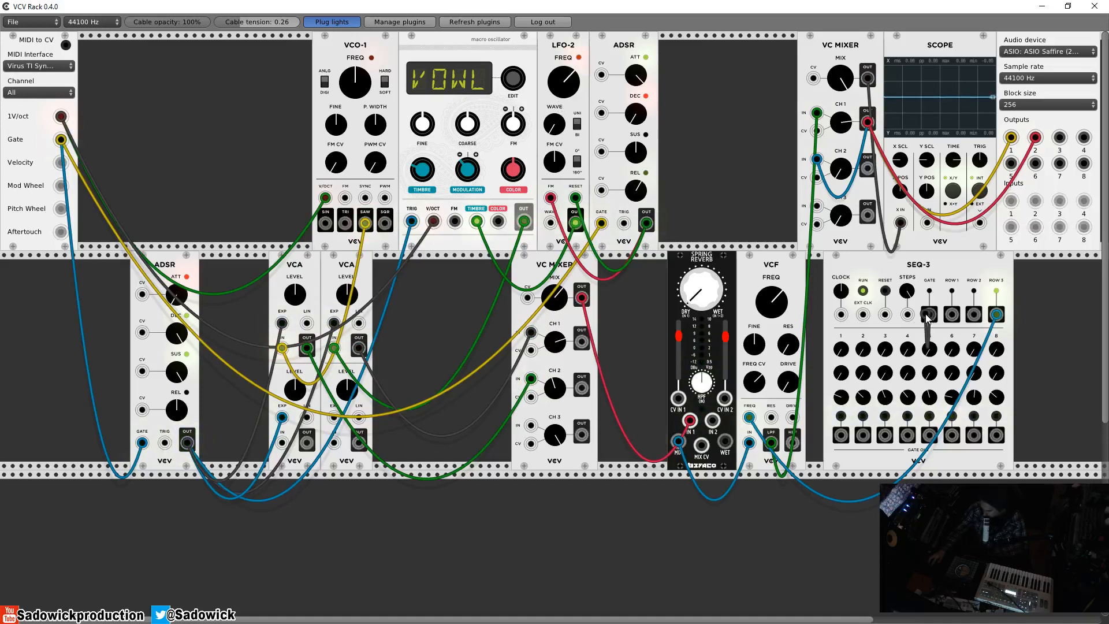
drag(928, 316, 165, 443)
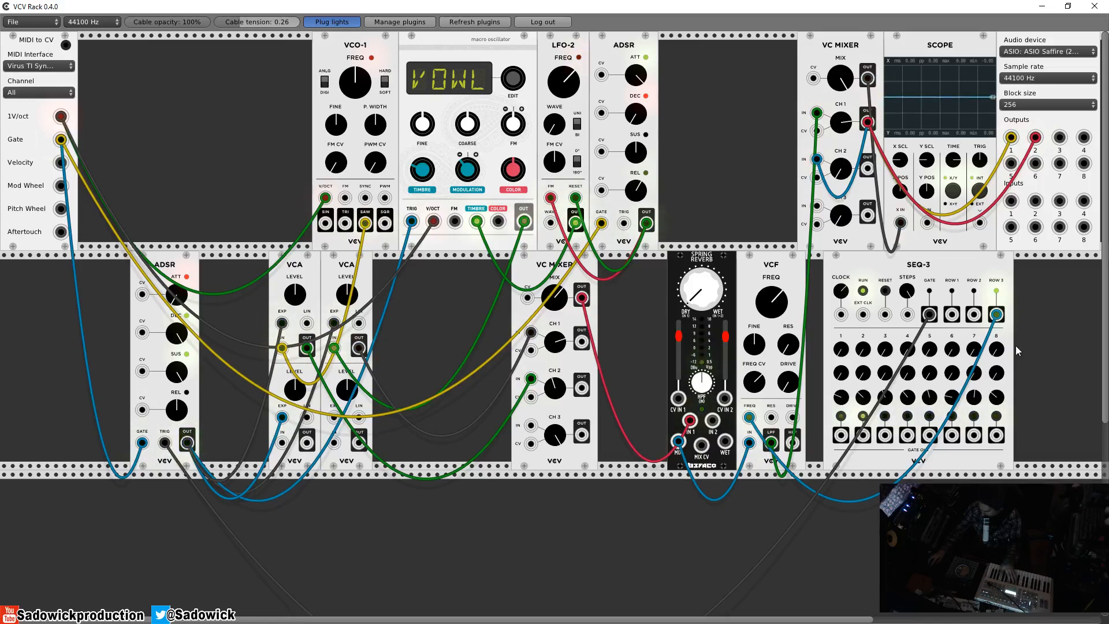
Step: Lower the VCF's RES knob slightly and patch the SEQ-3's ROW 2 output to the FM inputs of VCO-1 and the macro oscillator
mouse_move(788, 346)
mouse_down()
mouse_move(788, 289)
mouse_move(775, 336)
mouse_up()
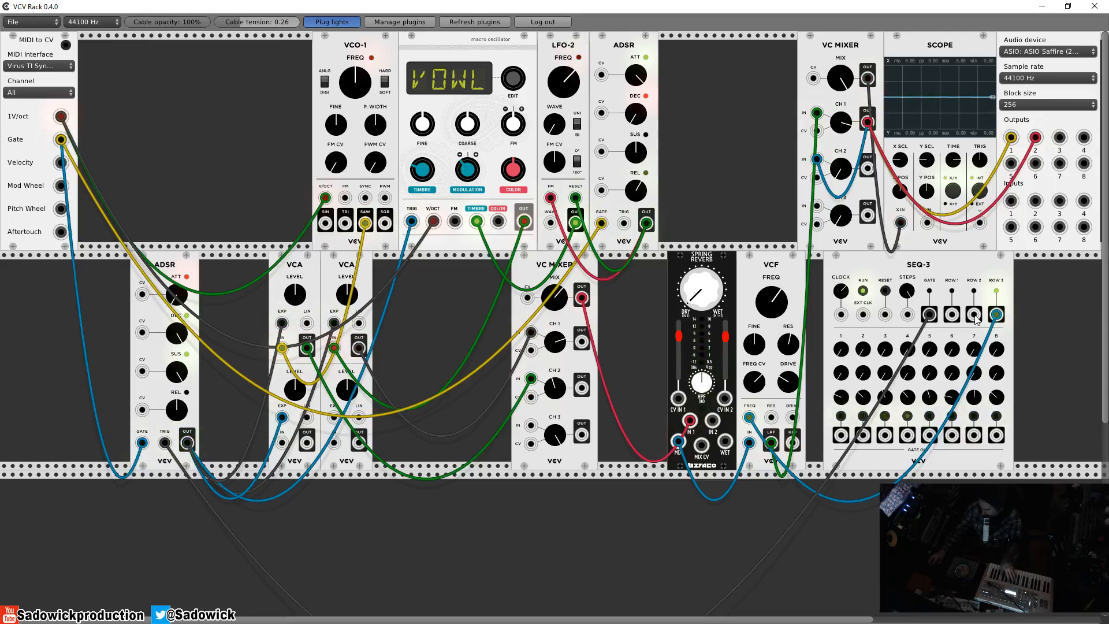
drag(974, 314, 344, 198)
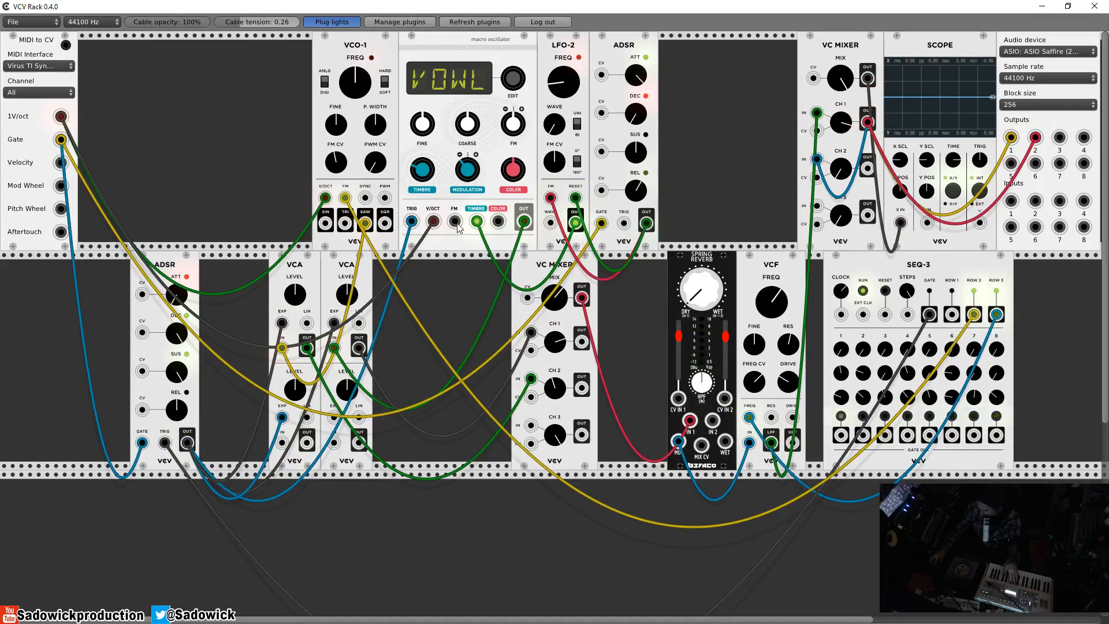
mouse_move(454, 221)
mouse_down()
mouse_move(488, 306)
mouse_move(973, 316)
mouse_up()
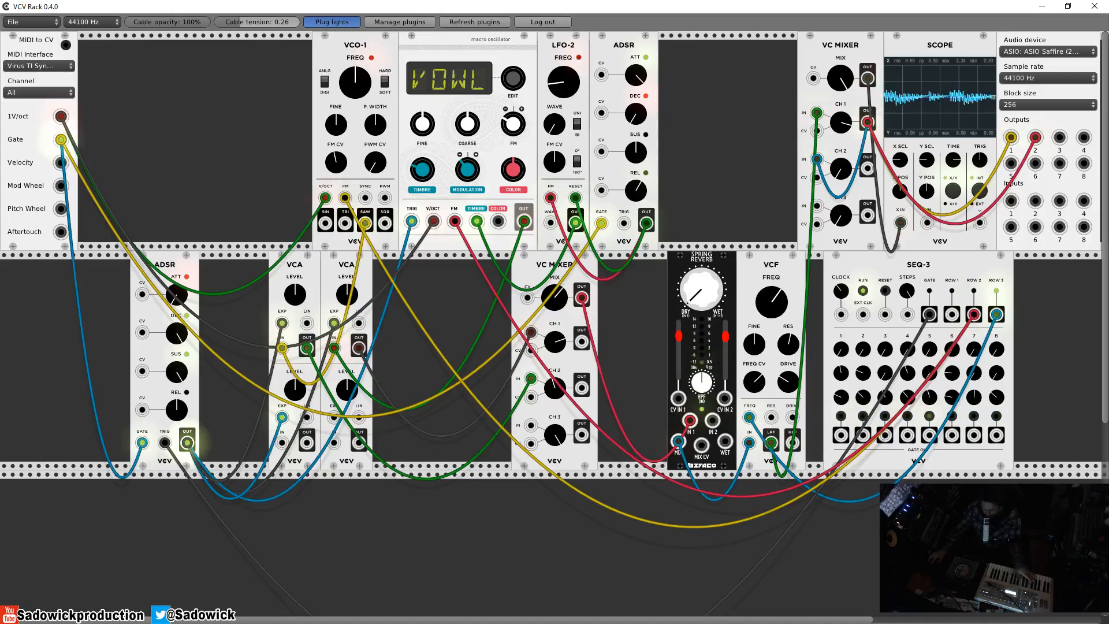
Step: Adjust the VCF's FREQ knob and turn the Spring Reverb fully dry, leaving a small gap between the two modules
drag(783, 306, 783, 337)
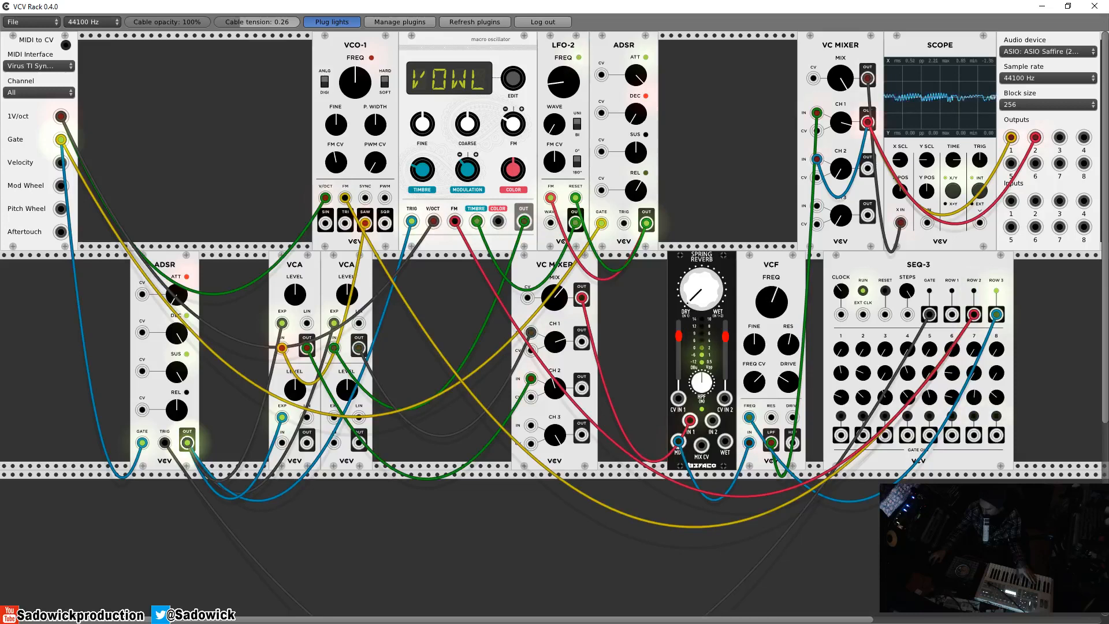
drag(711, 301, 711, 248)
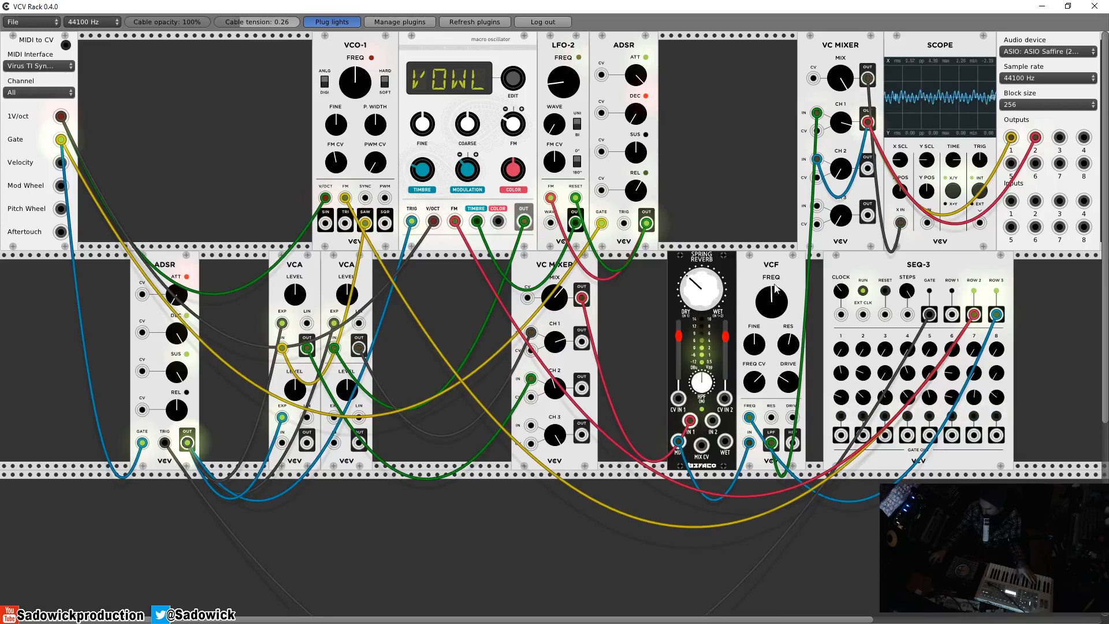
drag(777, 306, 777, 254)
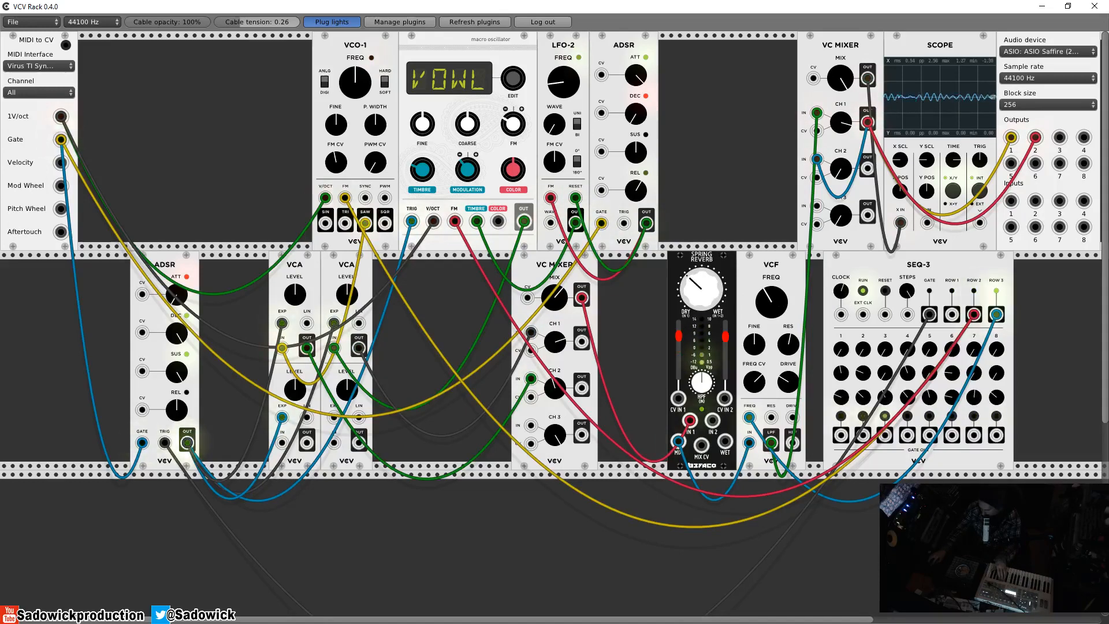
drag(771, 301, 771, 290)
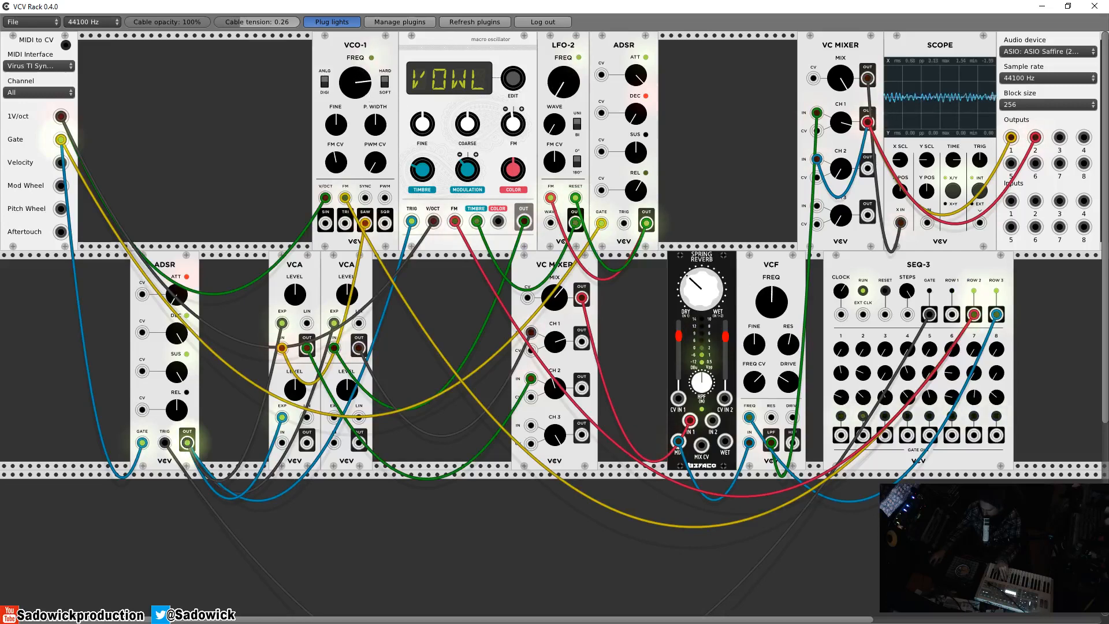
drag(752, 260, 761, 260)
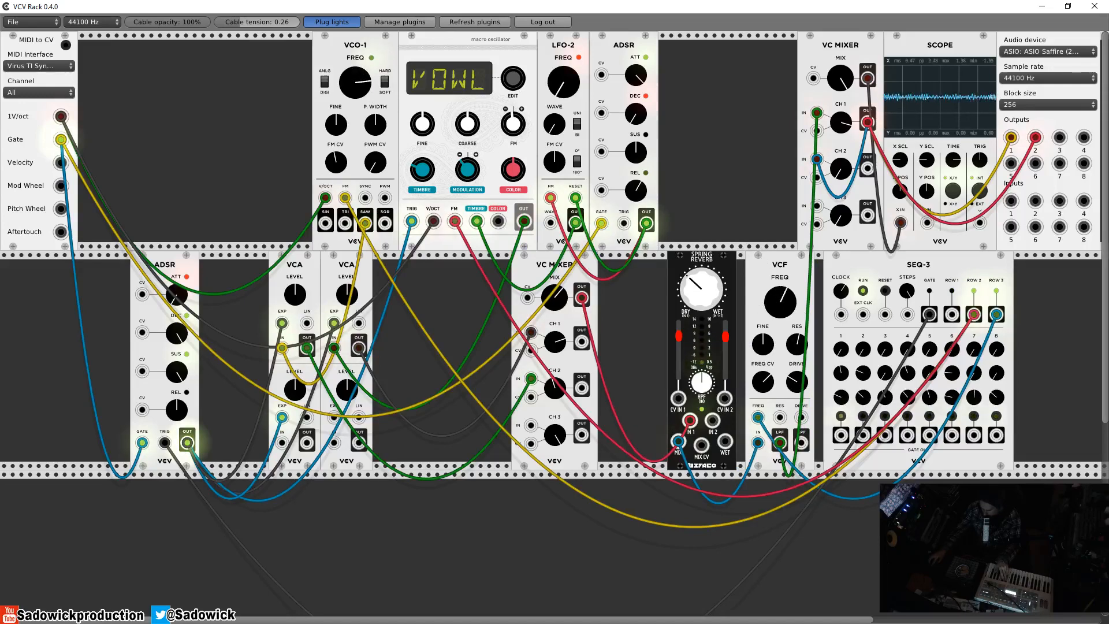
drag(701, 289, 701, 378)
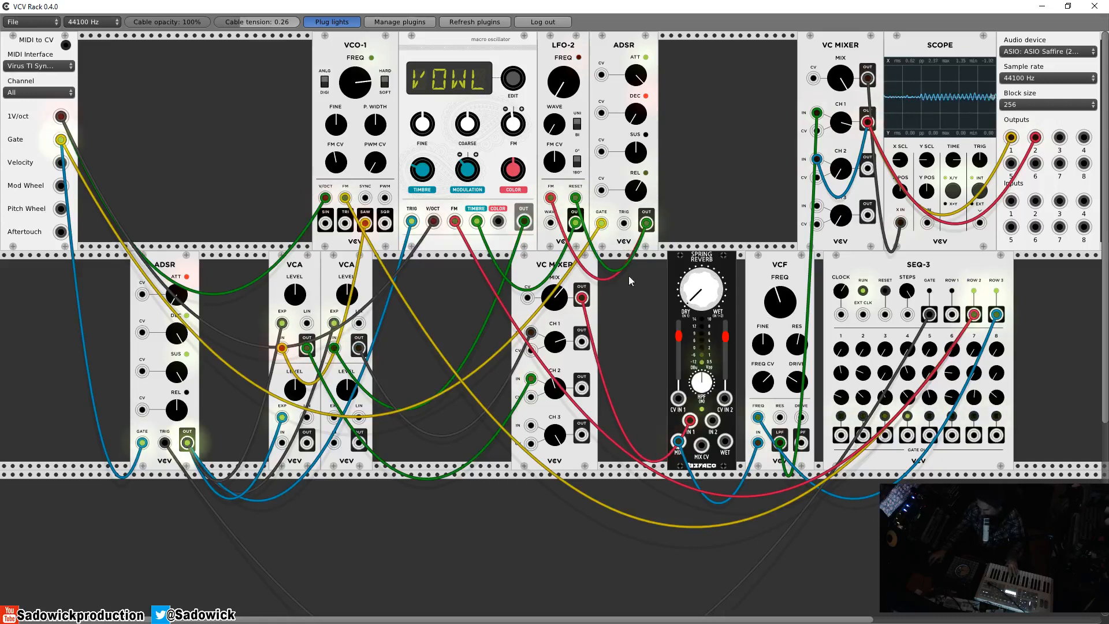
Step: Add an Audible Instruments Texture Synthesizer to the first row, between the MIDI to CV module and VCO-1
right_click(186, 109)
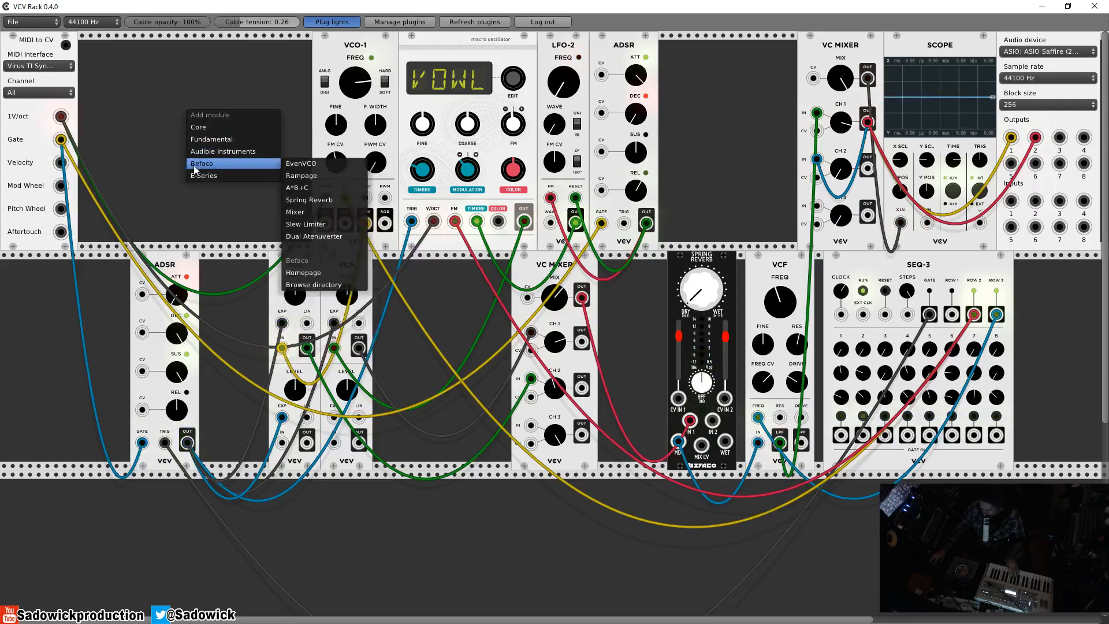
mouse_move(203, 150)
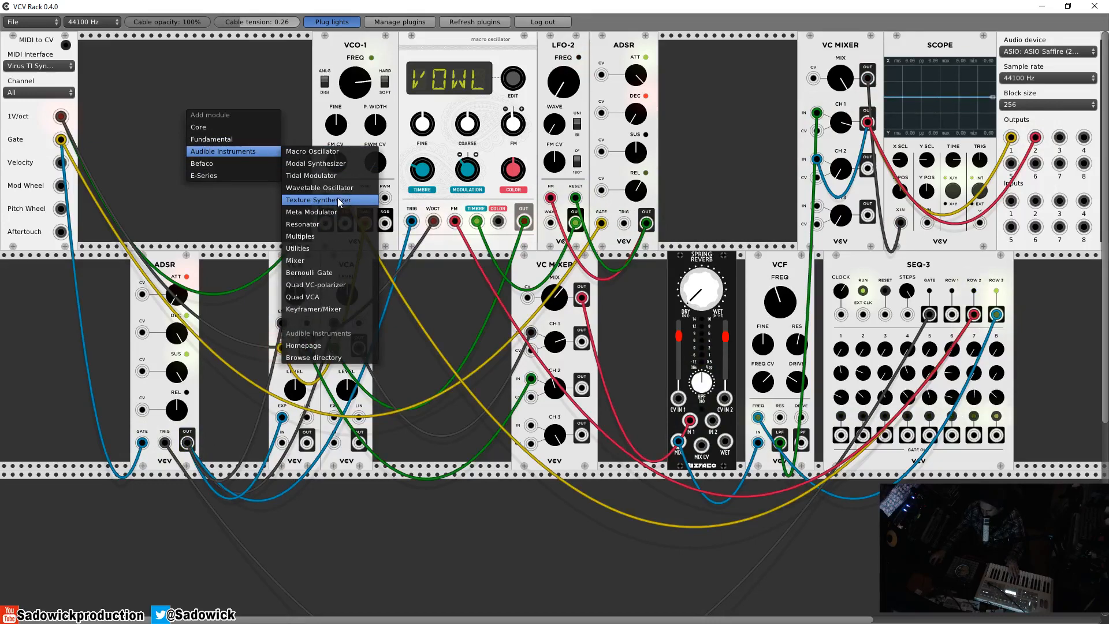
click(337, 200)
drag(195, 46, 221, 46)
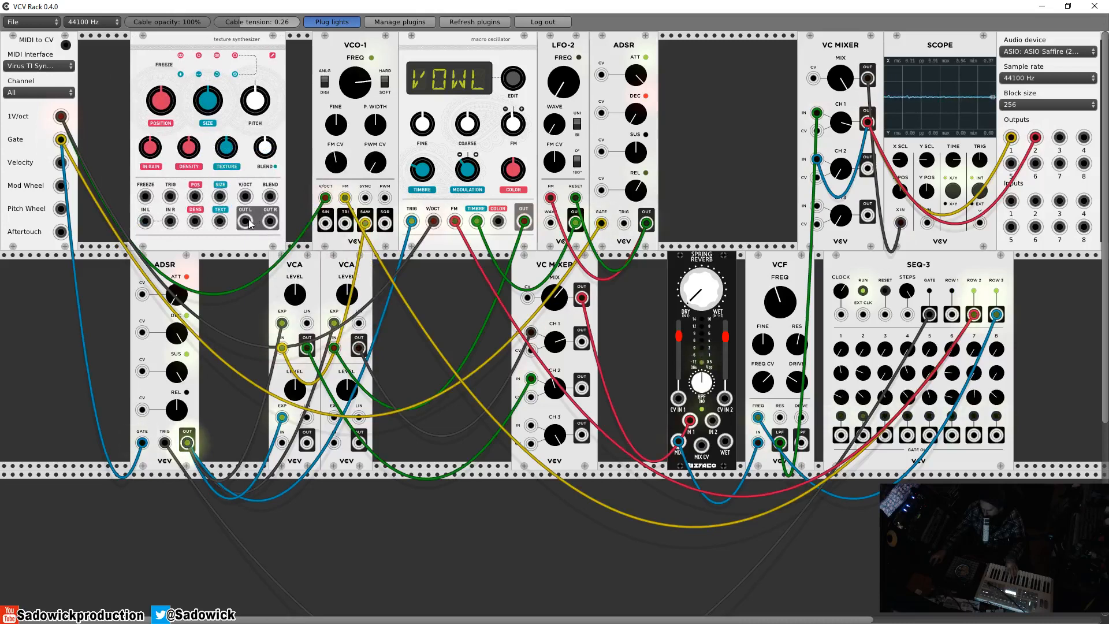
Step: Patch the texture synthesizer's OUT L to the second-row mixer's CH 3 input and the MIDI 1V/oct output to its V/OCT input
drag(245, 220, 530, 426)
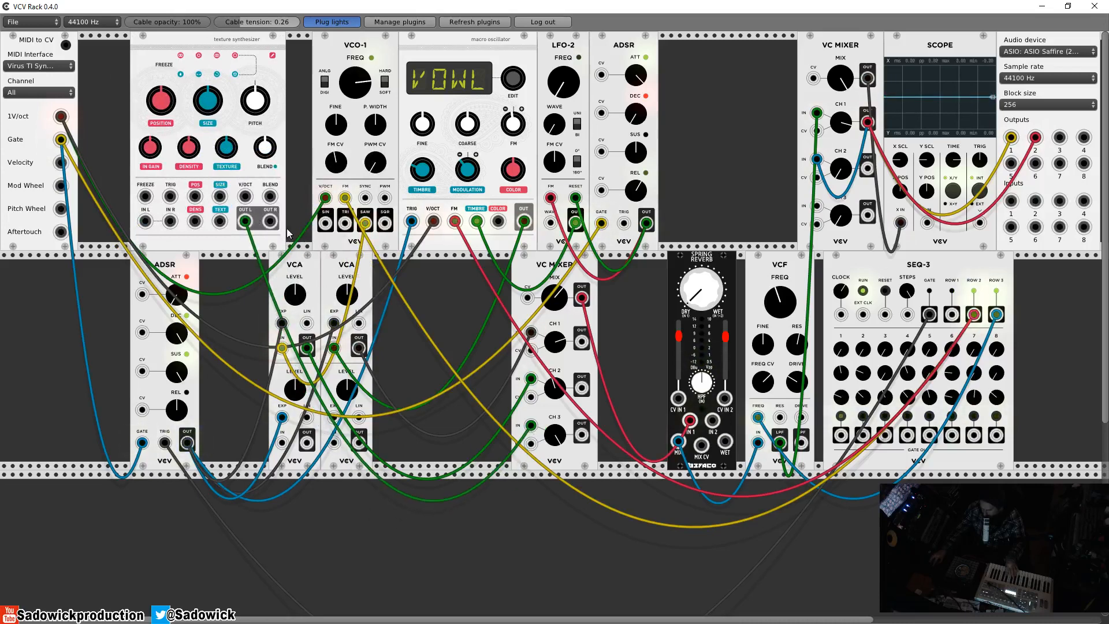
drag(274, 225, 533, 428)
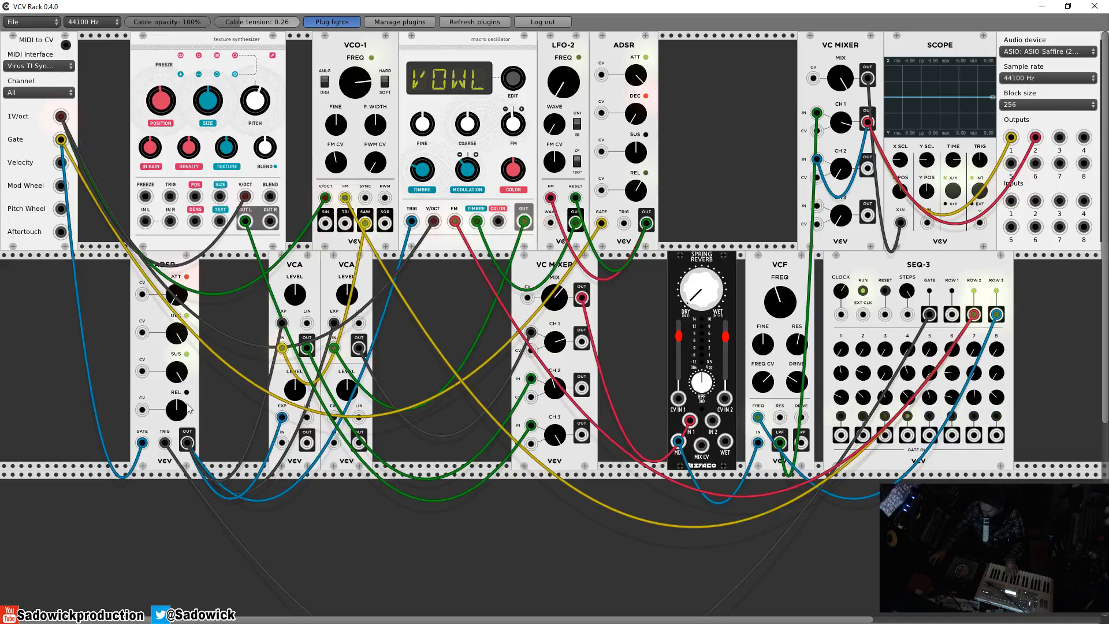
Step: Patch the second-row ADSR's OUT to the texture synthesizer's TRIG input and VCO-1's SQR output to its IN L
drag(171, 199, 187, 443)
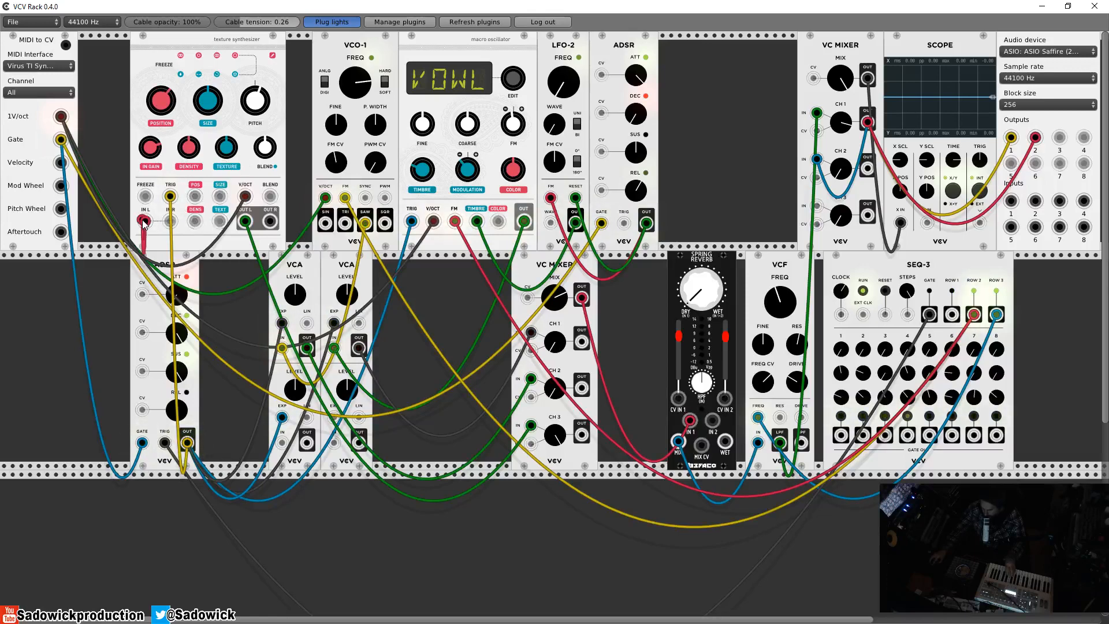
mouse_move(145, 221)
mouse_down()
mouse_move(133, 217)
mouse_move(145, 222)
mouse_up()
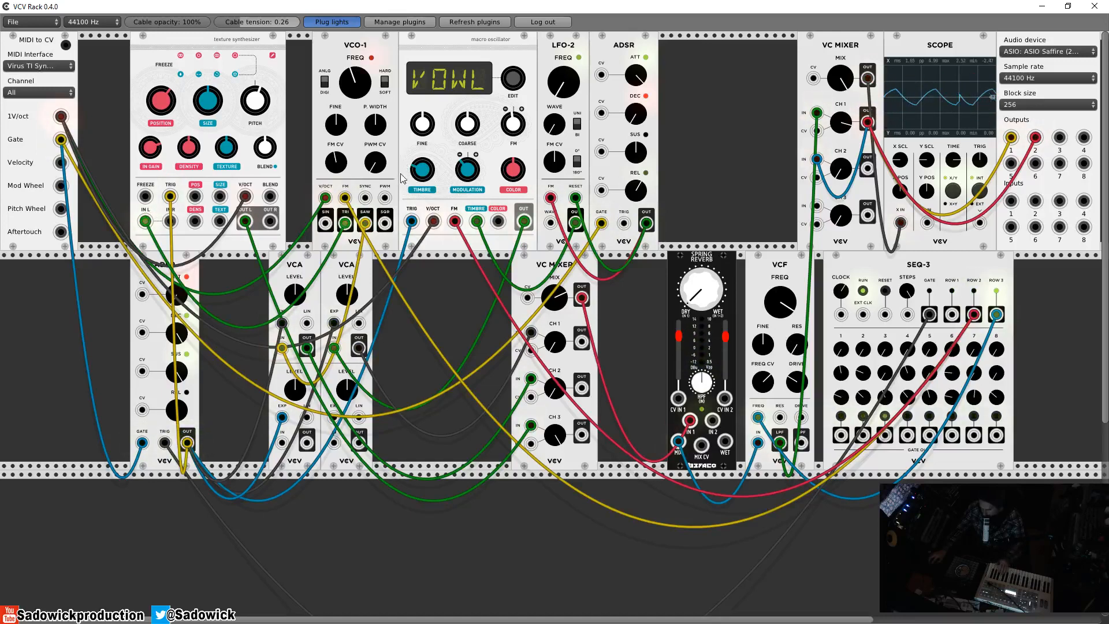
drag(345, 223, 385, 223)
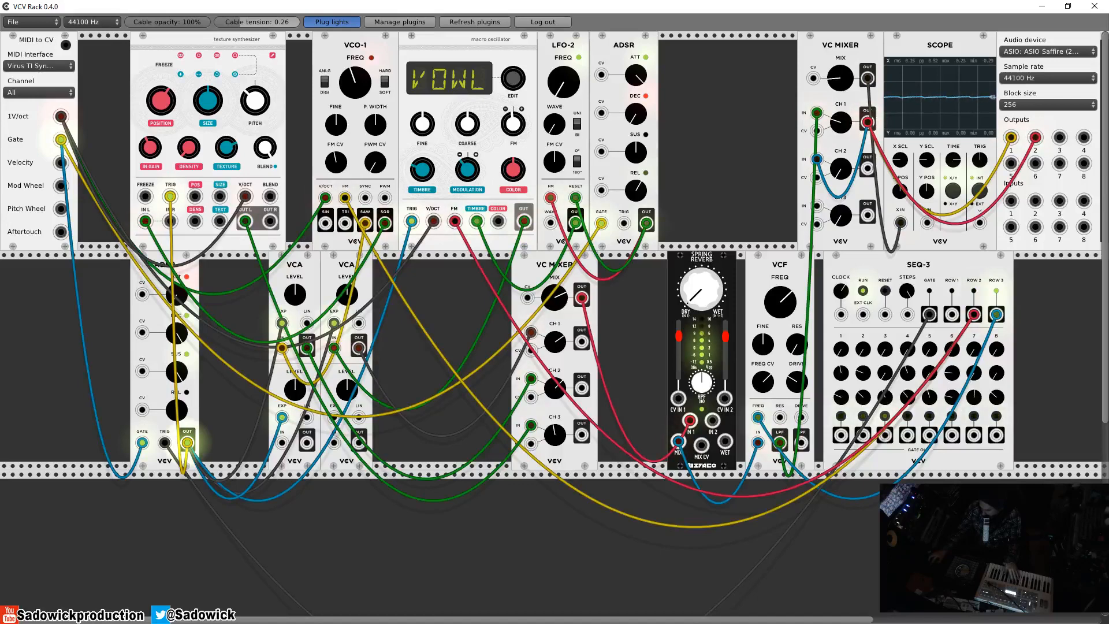
Step: Raise the first-row mixer's MIX knob and patch the second-row ADSR's OUT to the second-row mixer's CH 3 CV input
drag(834, 76, 835, 57)
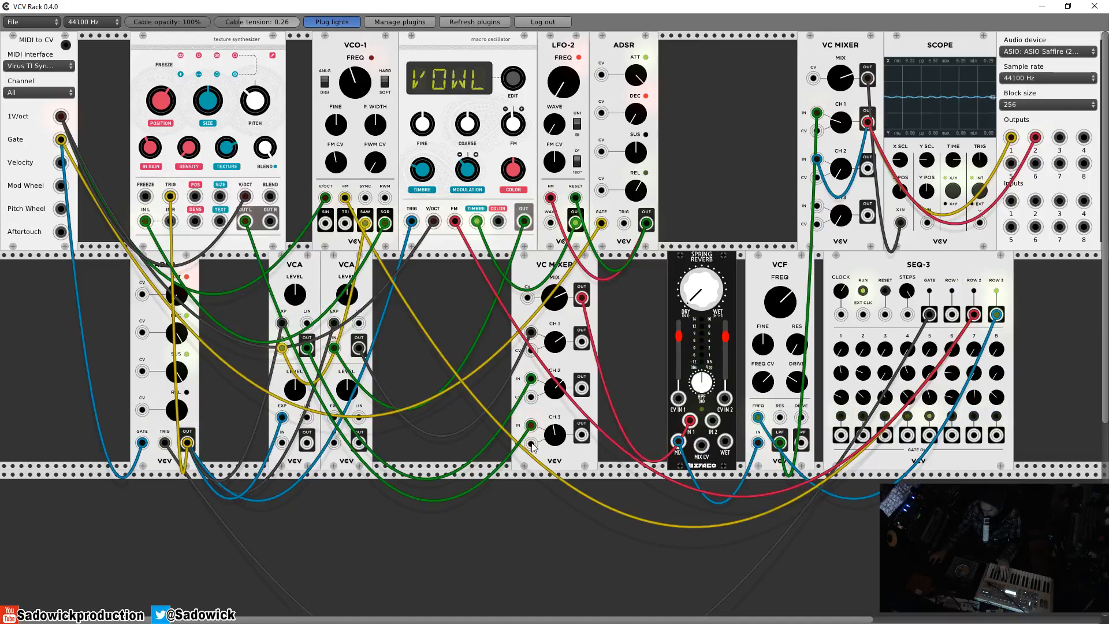
drag(530, 444, 186, 444)
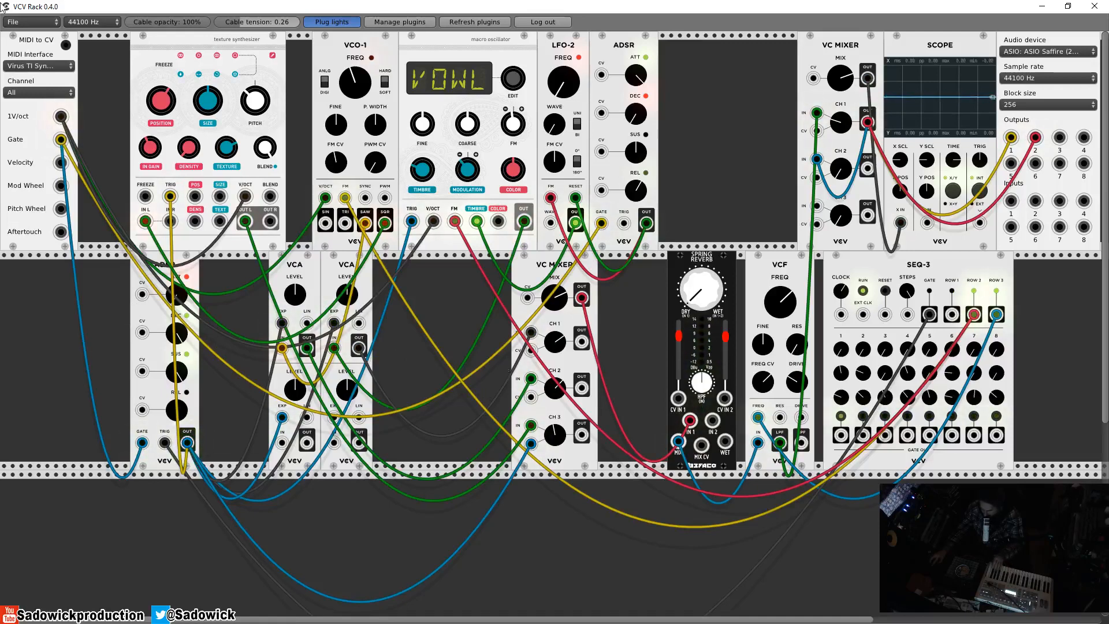
Step: Start a new empty patch and add a MIDI-to-CV Interface to the first row
click(21, 27)
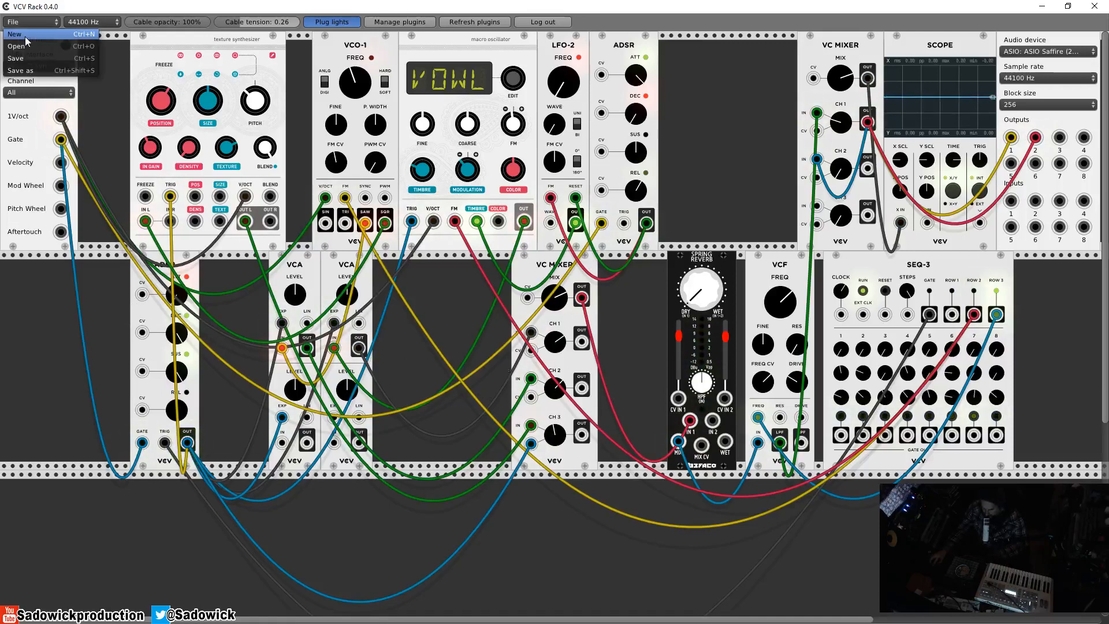
click(26, 36)
right_click(158, 120)
mouse_move(189, 149)
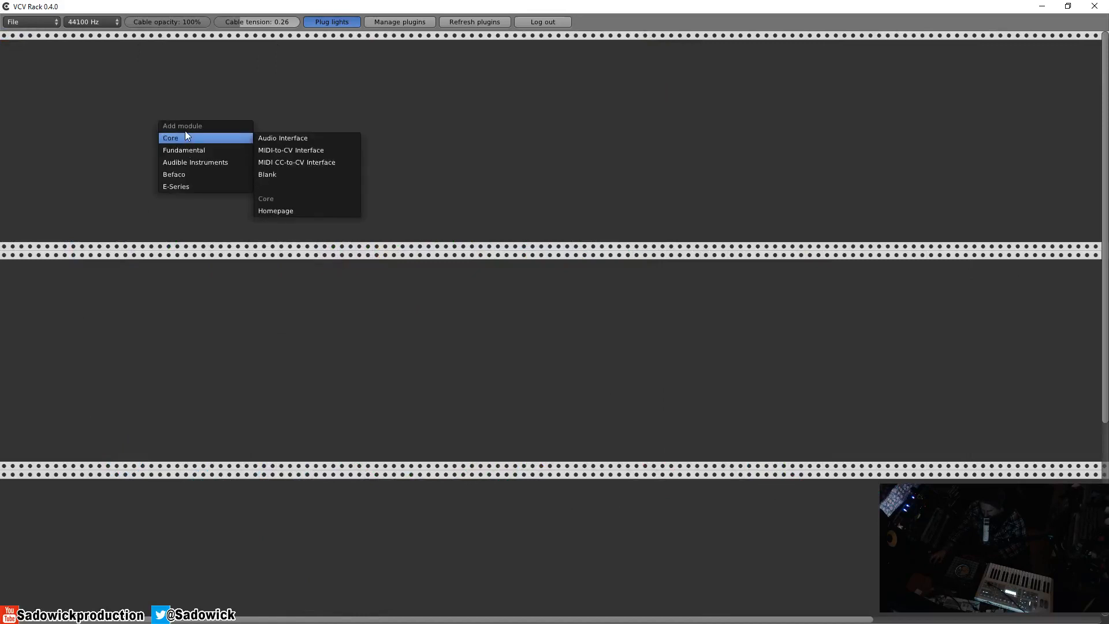
click(317, 151)
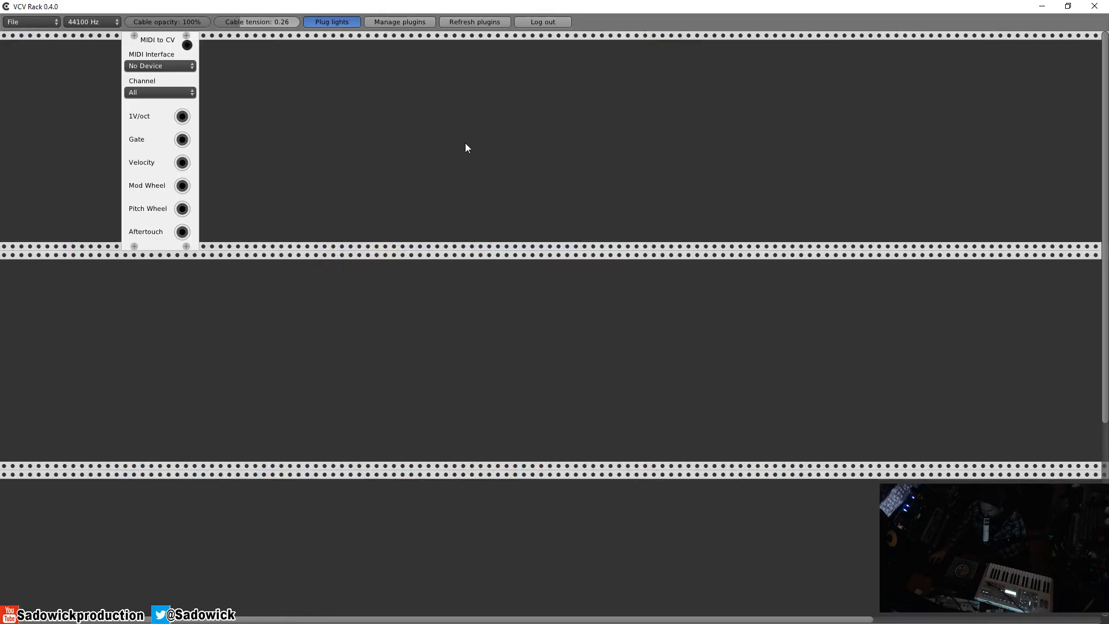
Step: Add an Audio Interface using the ASIO: ASIO Saffire (20 in, 20 out) device, placed well along the first row
right_click(516, 136)
mouse_move(551, 156)
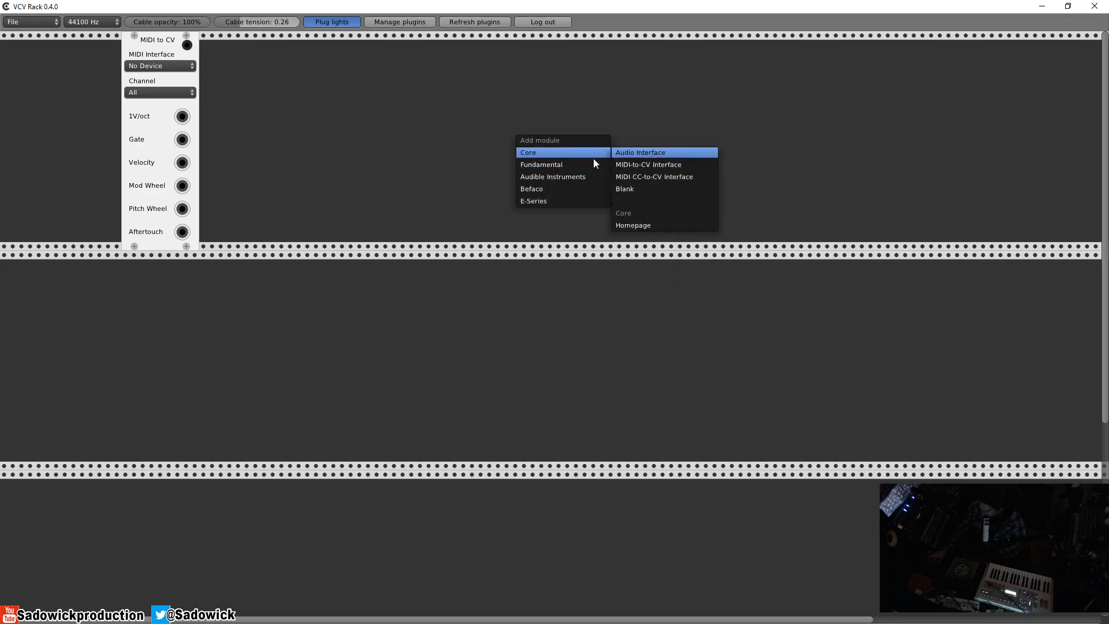
click(664, 152)
click(505, 52)
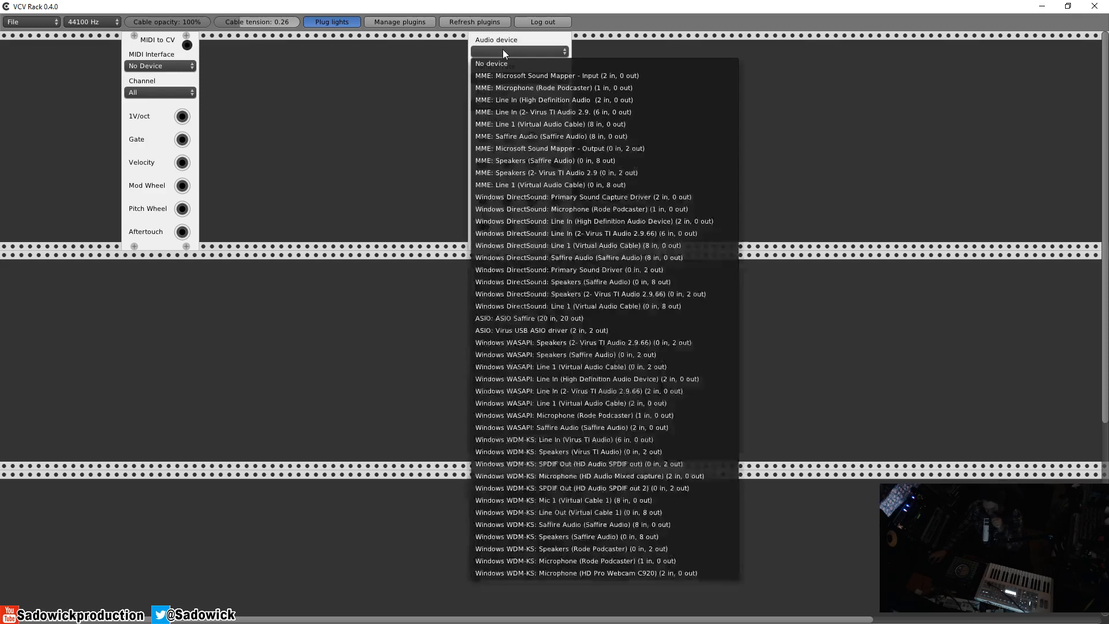
click(526, 320)
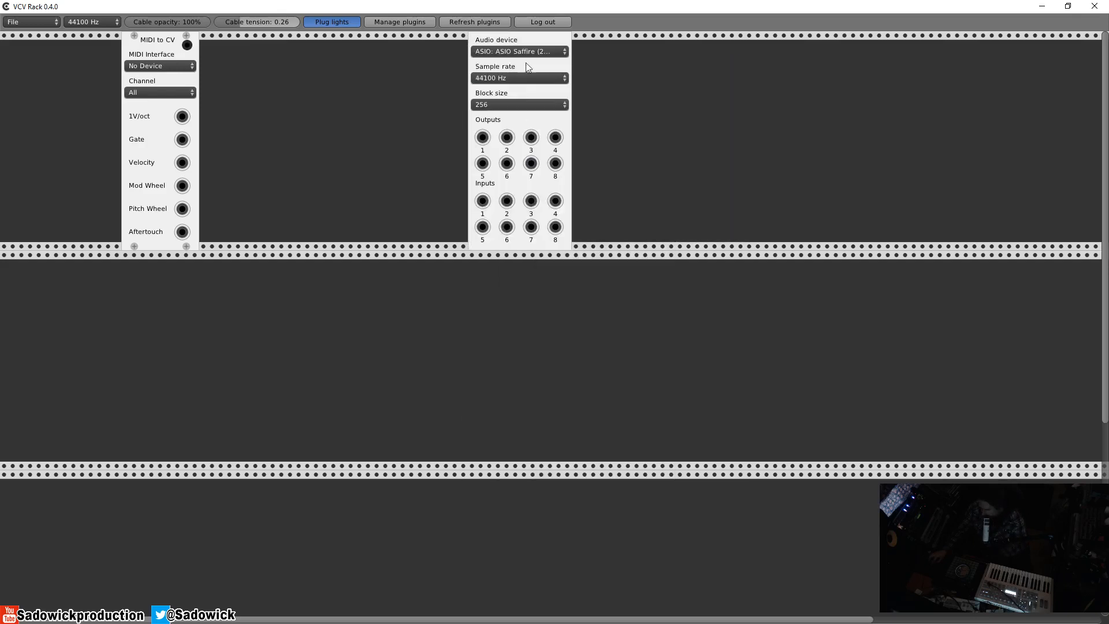
drag(524, 43, 733, 59)
Step: Add a Befaco Mixer before the Audio Interface and move the MIDI to CV module to the start of the first row
right_click(499, 143)
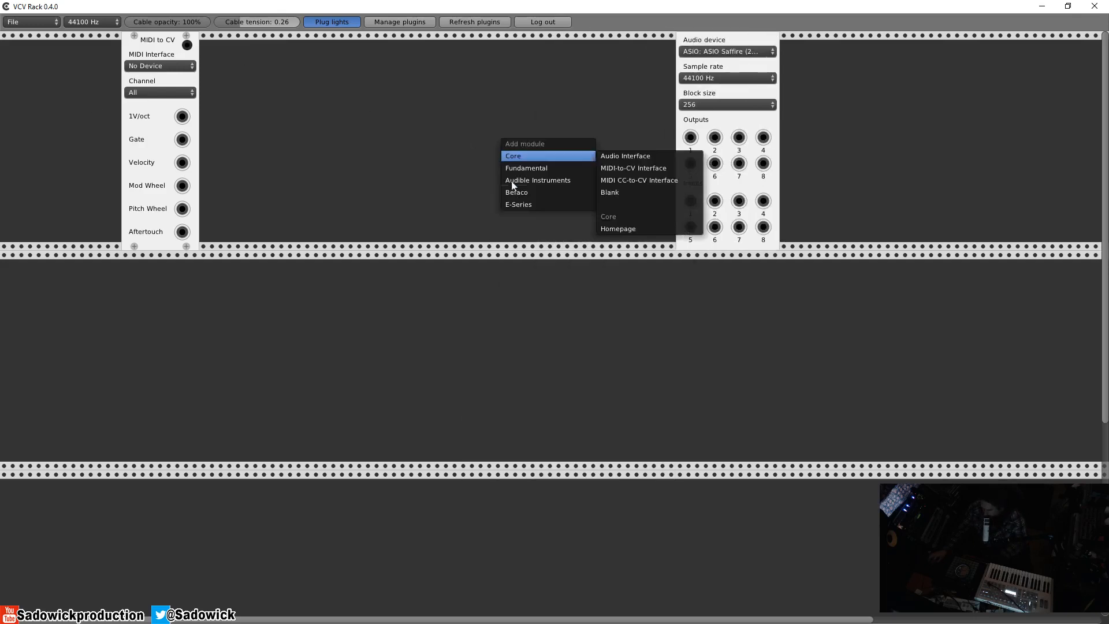
mouse_move(527, 194)
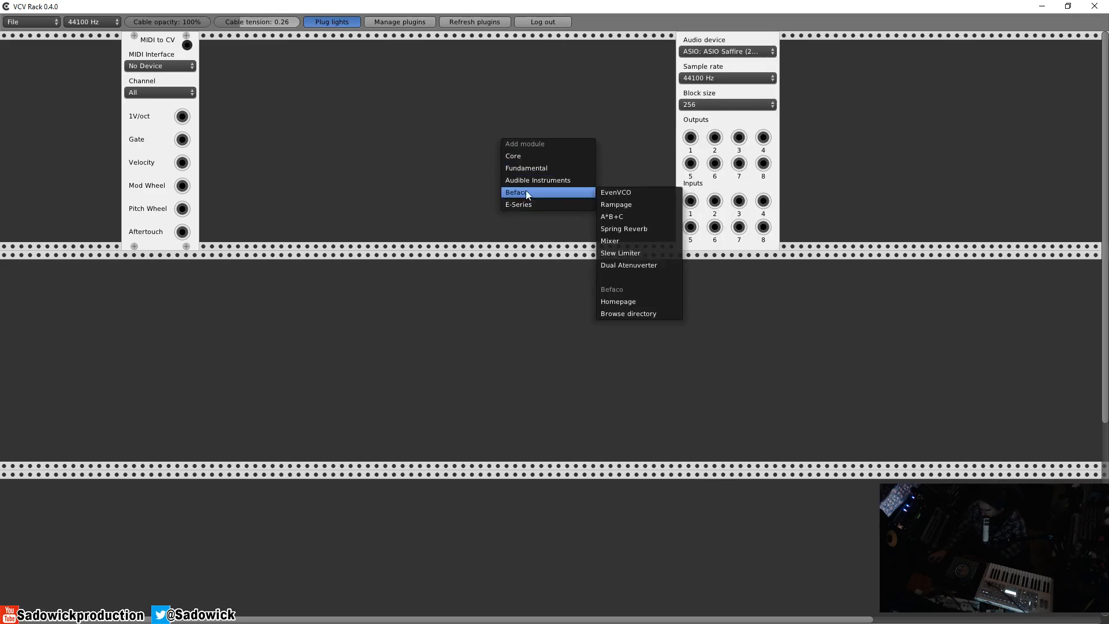
click(625, 244)
drag(499, 46, 589, 57)
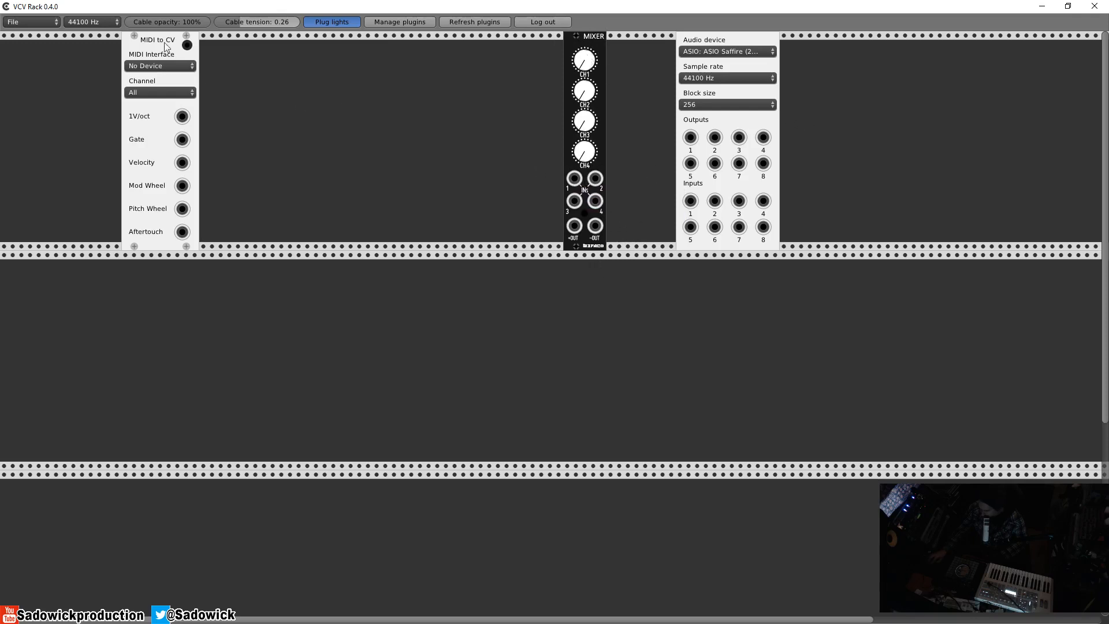
drag(162, 36, 41, 35)
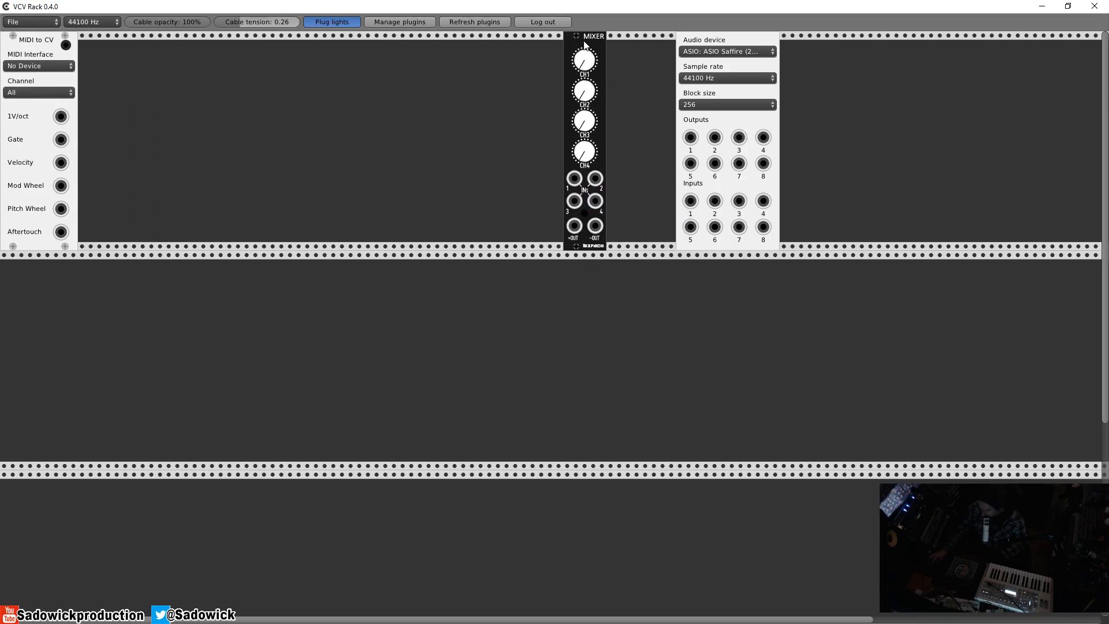
Step: Place the Mixer flush against the Audio Interface and patch its +OUT and -OUT to audio outputs 1 and 2
drag(585, 45, 654, 47)
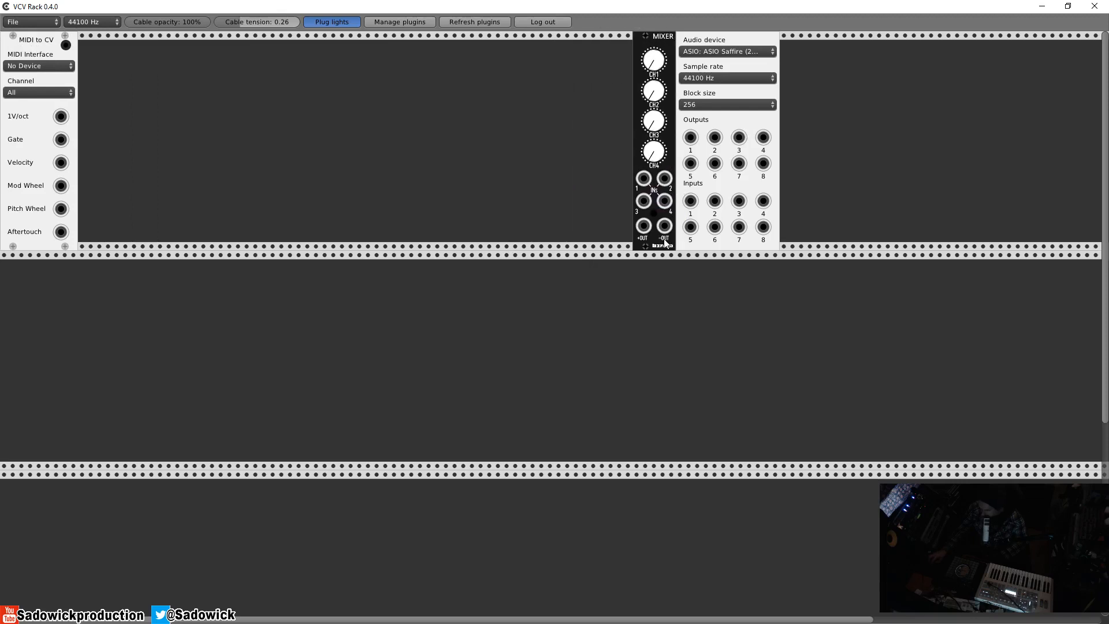
drag(645, 228, 715, 138)
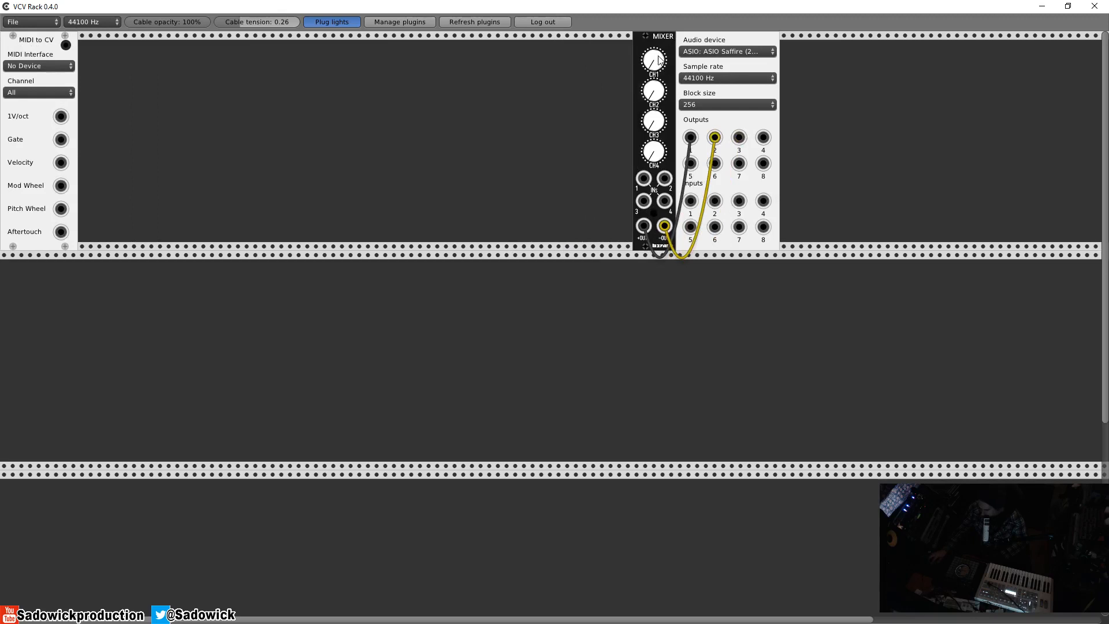
Step: Add a second Befaco Mixer and place it flush before the first one
right_click(546, 134)
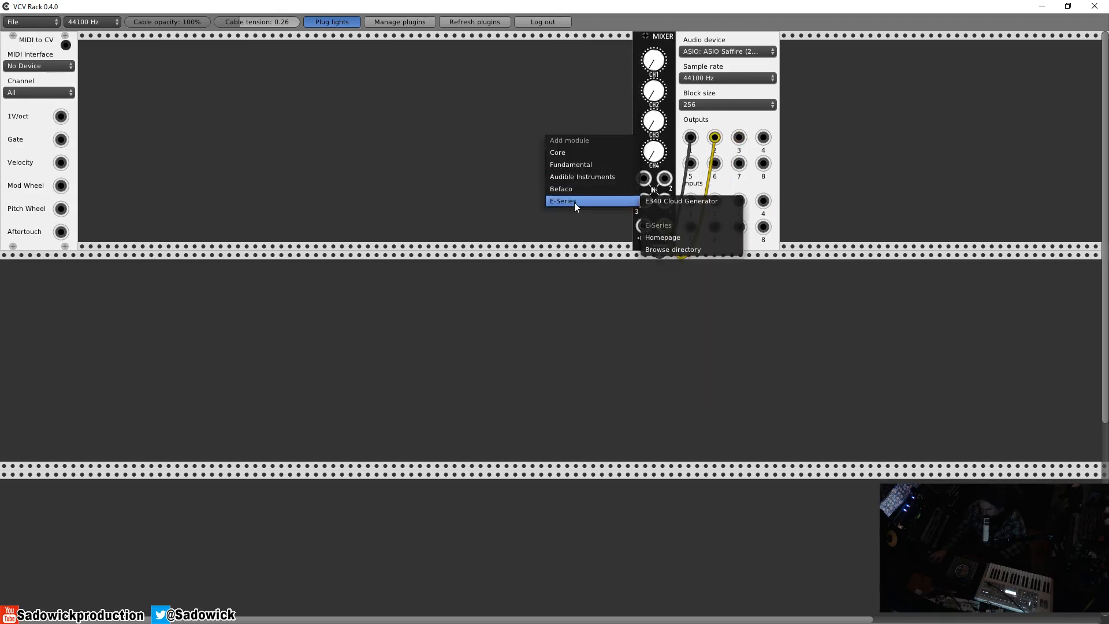
mouse_move(573, 188)
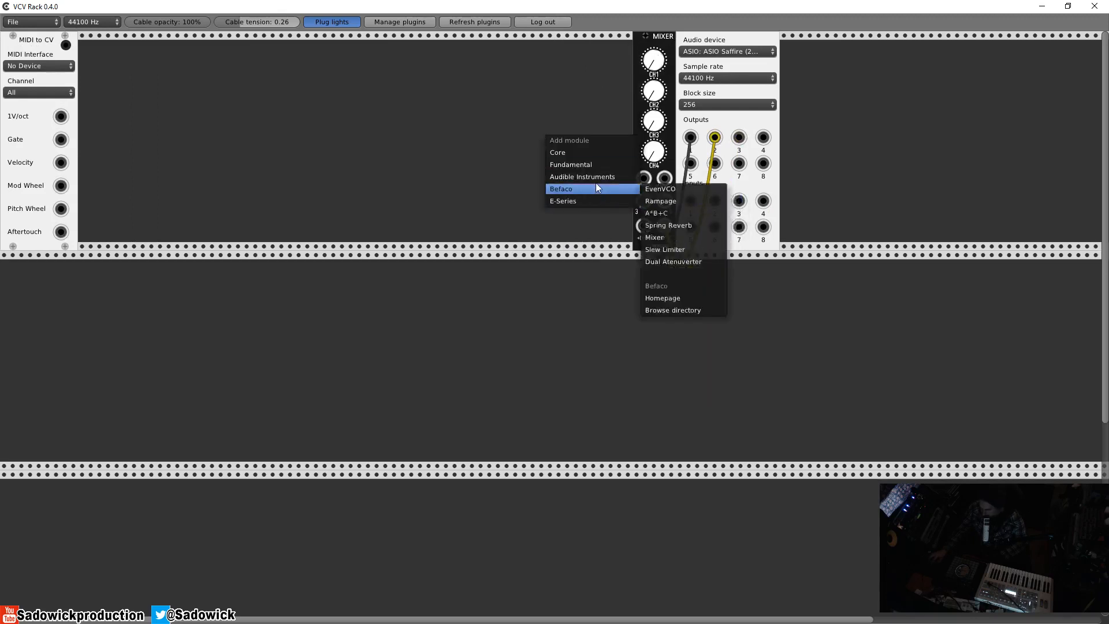
click(664, 238)
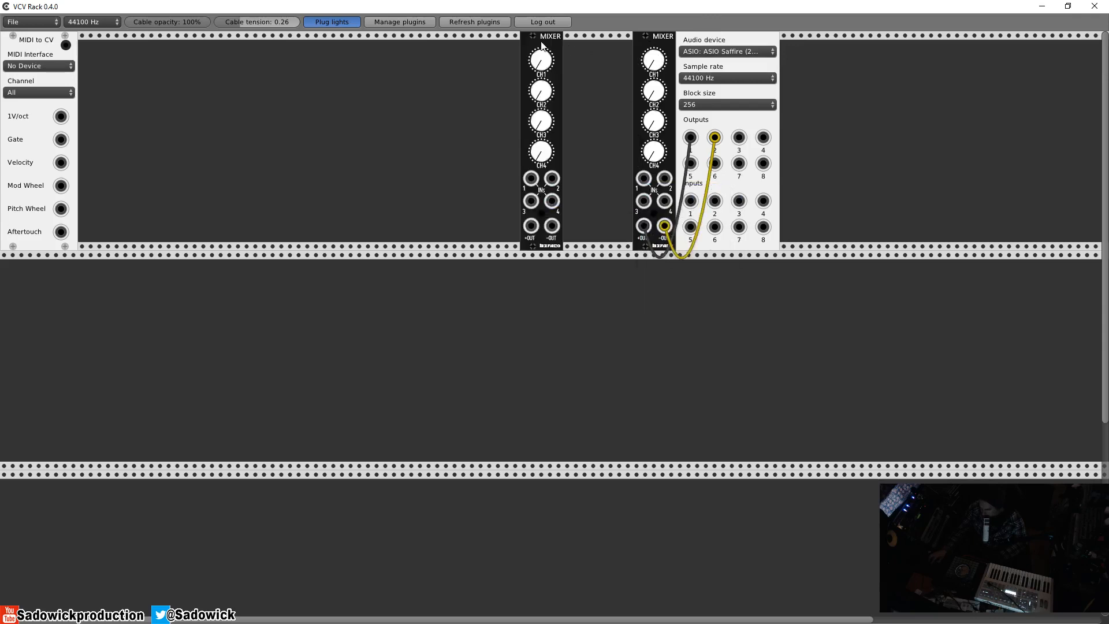
drag(544, 46, 613, 51)
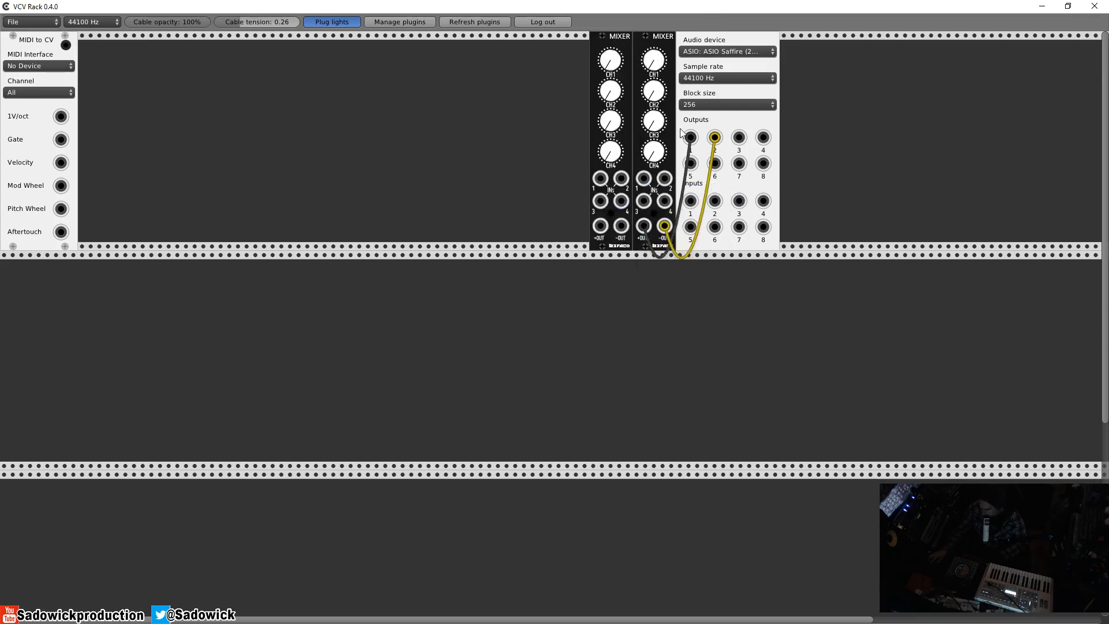
Step: Patch the first Mixer's -OUT and +OUT to inputs 3 and 4 of the second Mixer
drag(618, 230, 650, 207)
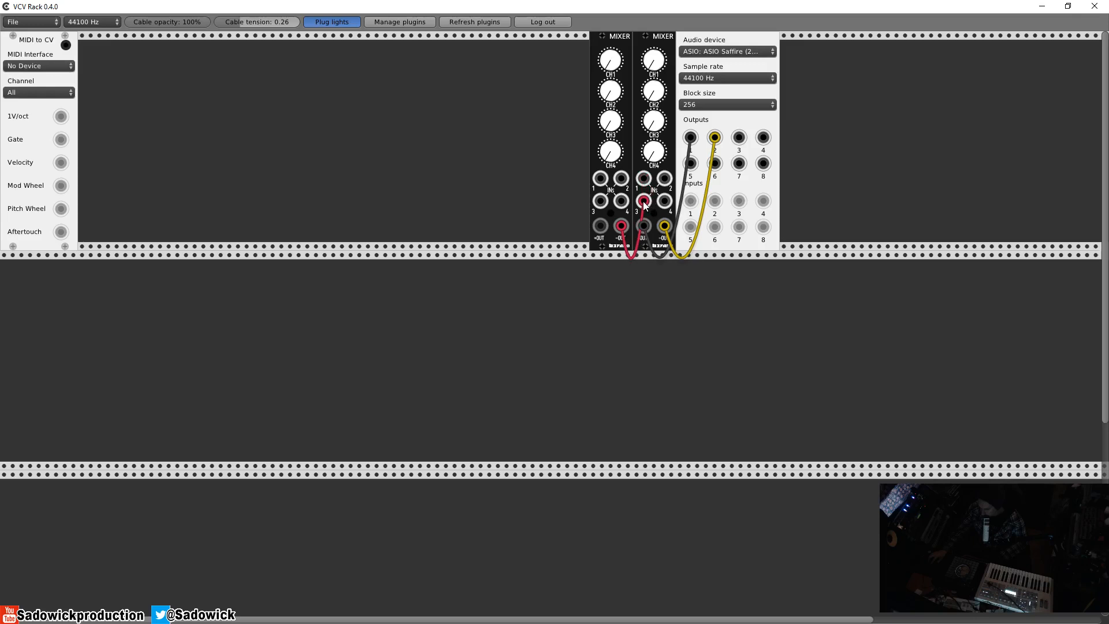
drag(645, 203, 664, 201)
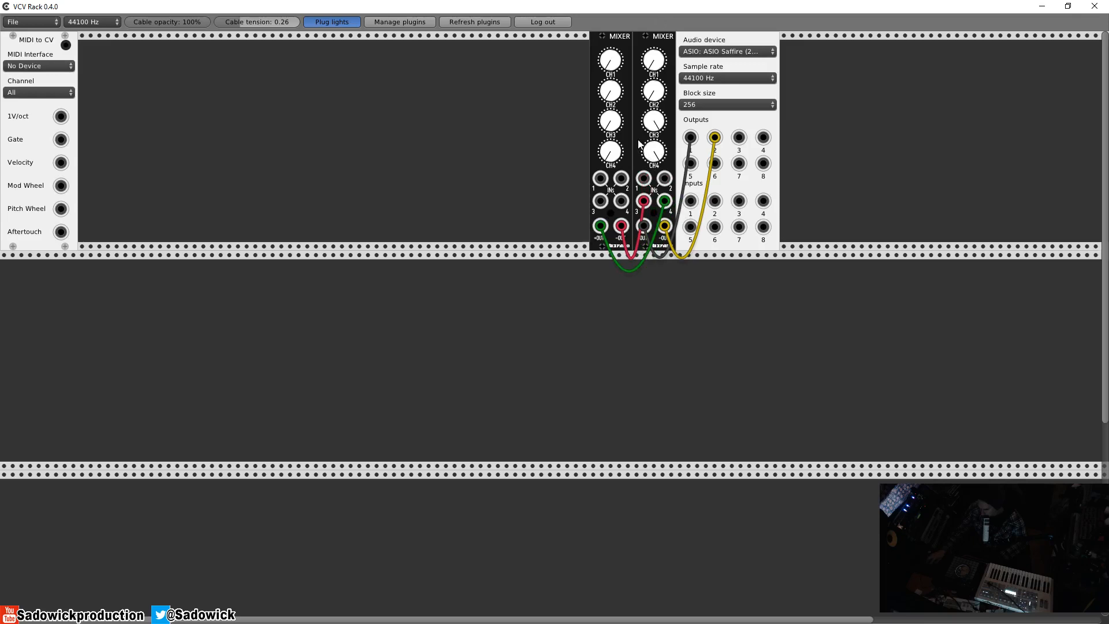
Step: Move the Audio Interface further along the row and add a Fundamental VCA between it and the second Mixer
drag(716, 41, 793, 43)
right_click(744, 61)
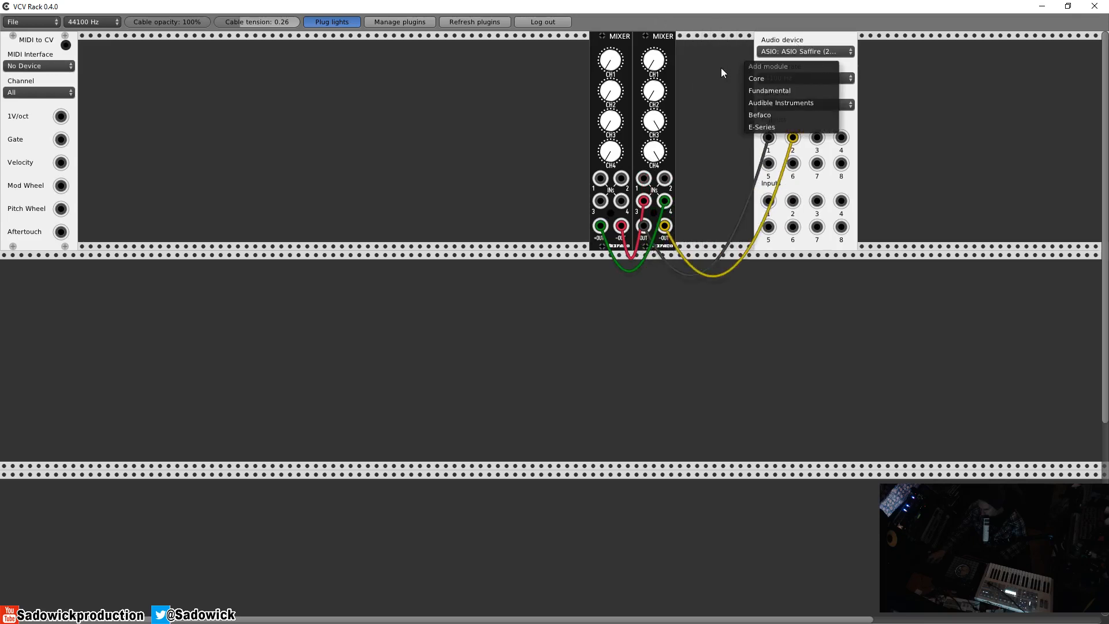
mouse_move(760, 87)
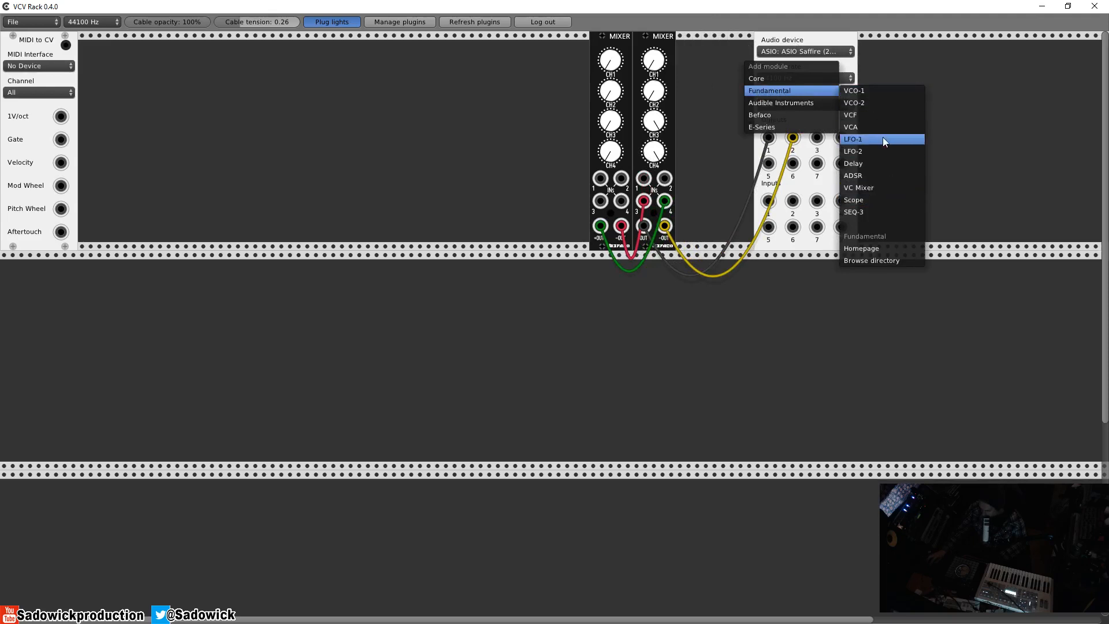
click(869, 126)
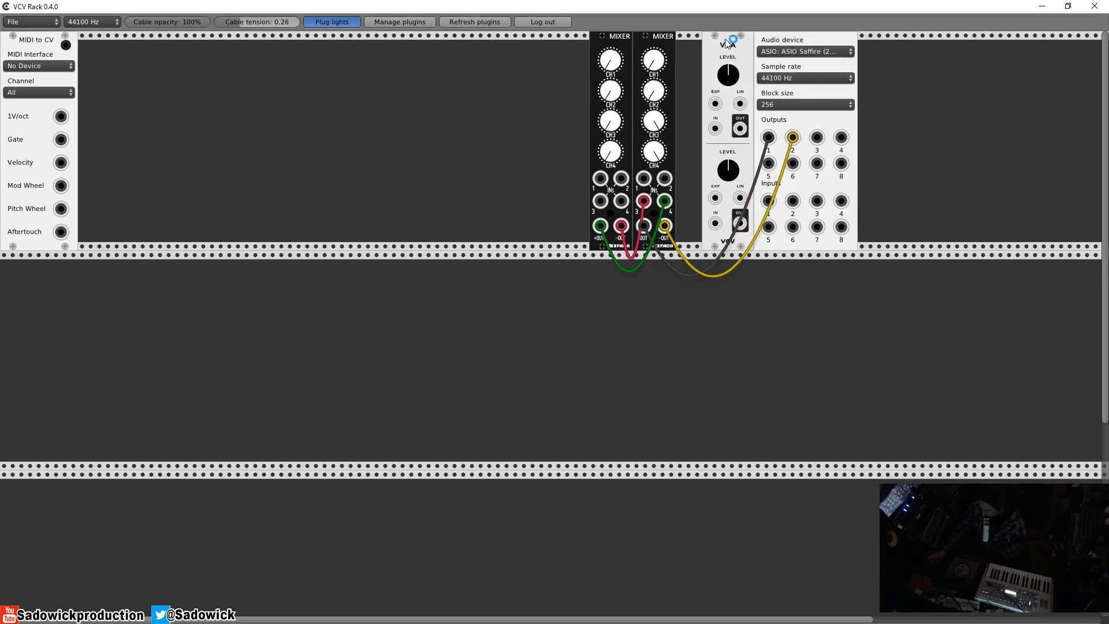
drag(728, 43, 710, 43)
Step: Route the second Mixer's outputs through the VCA's two channels to audio outputs 1 and 2, and place these modules flush together
drag(769, 141, 698, 130)
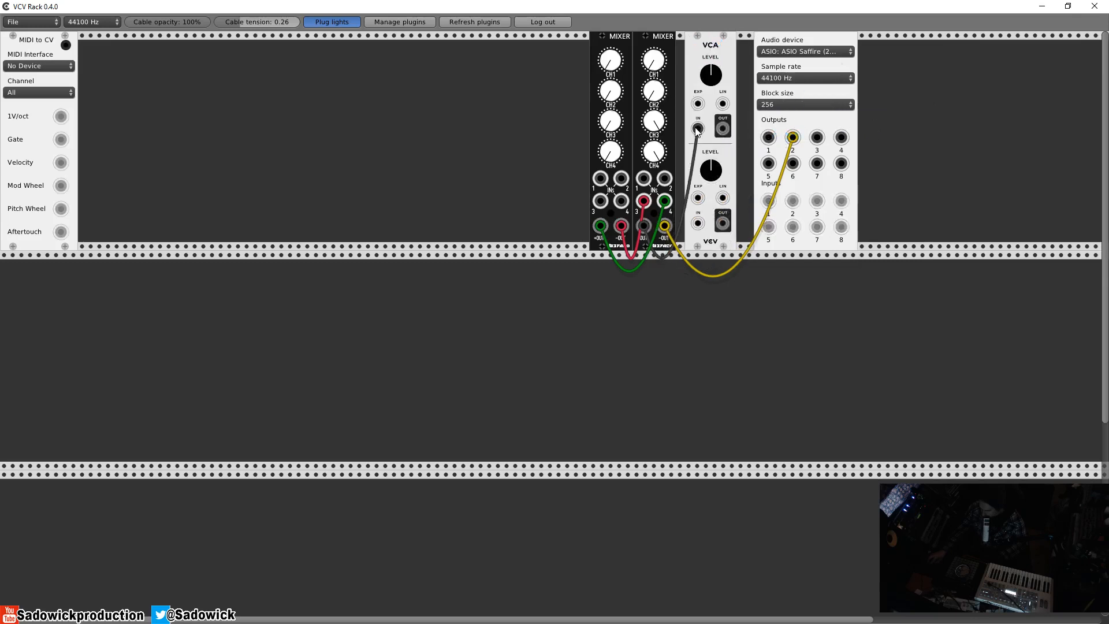
drag(792, 136, 697, 223)
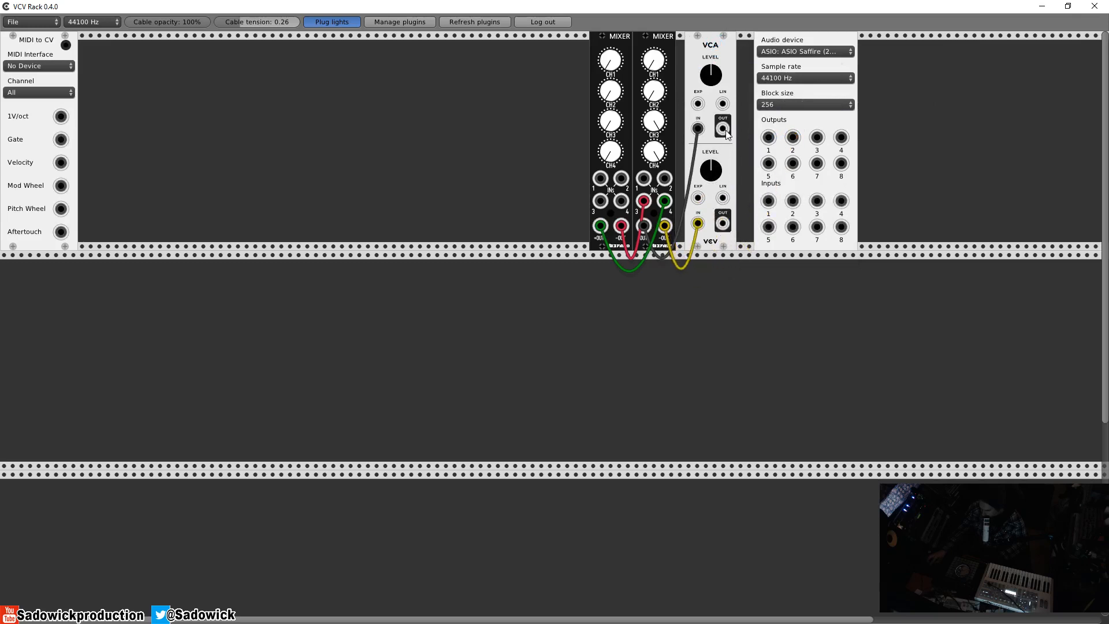
drag(722, 128, 768, 137)
drag(722, 223, 792, 137)
drag(782, 38, 626, 38)
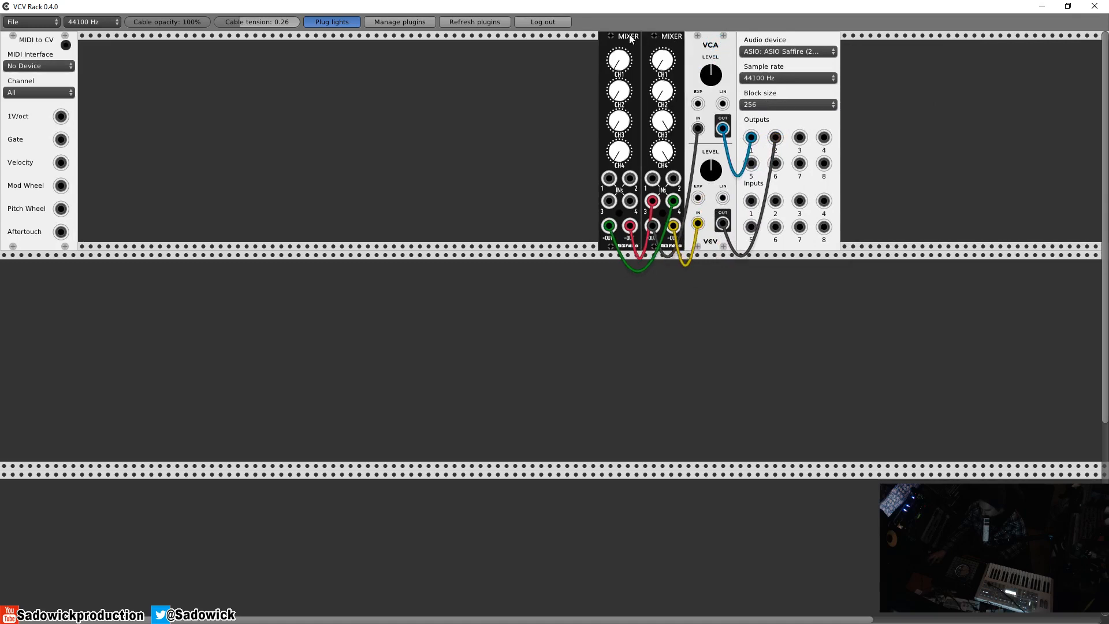
Step: Add an Audible Instruments Modal Synthesizer near the MIDI to CV module and patch its OUT L to the first Mixer's input 1
right_click(417, 109)
mouse_move(417, 145)
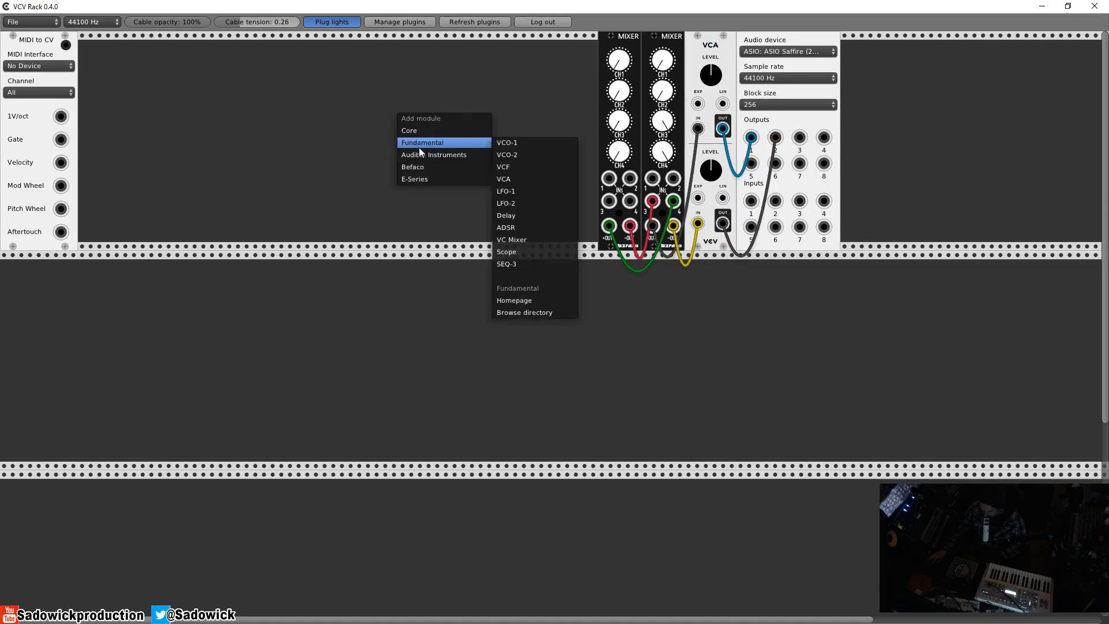
mouse_move(450, 166)
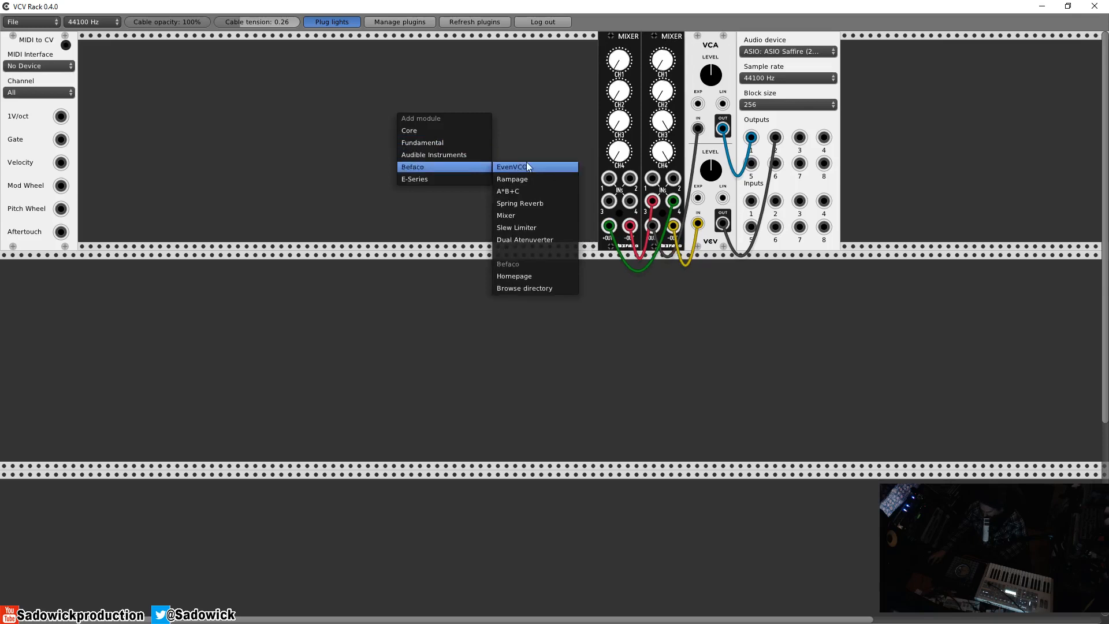
mouse_move(478, 154)
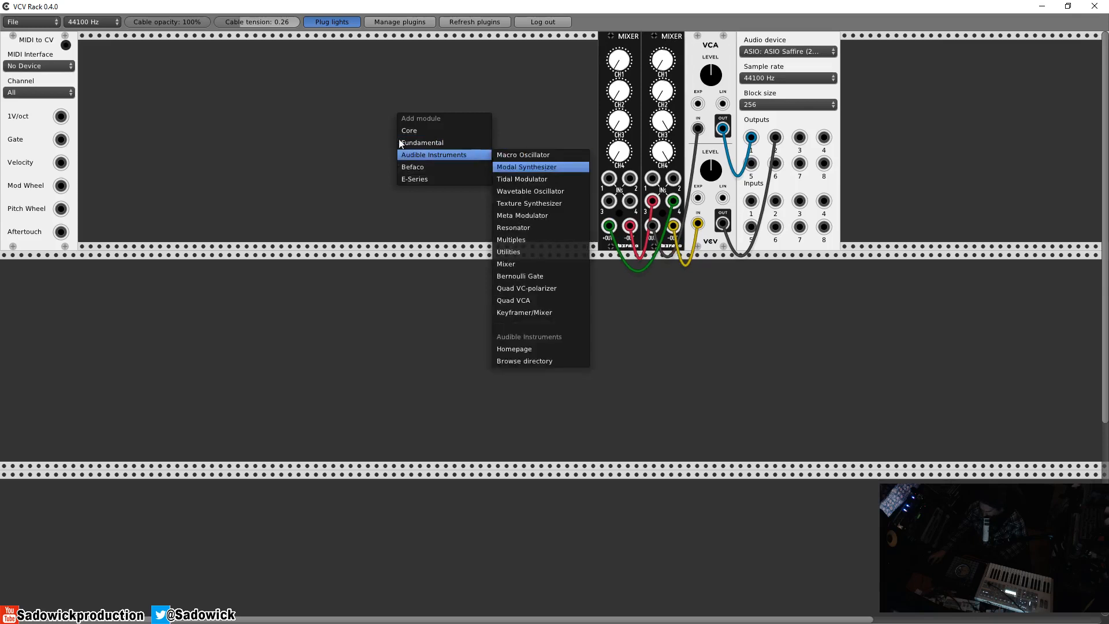
click(545, 170)
drag(371, 37, 219, 41)
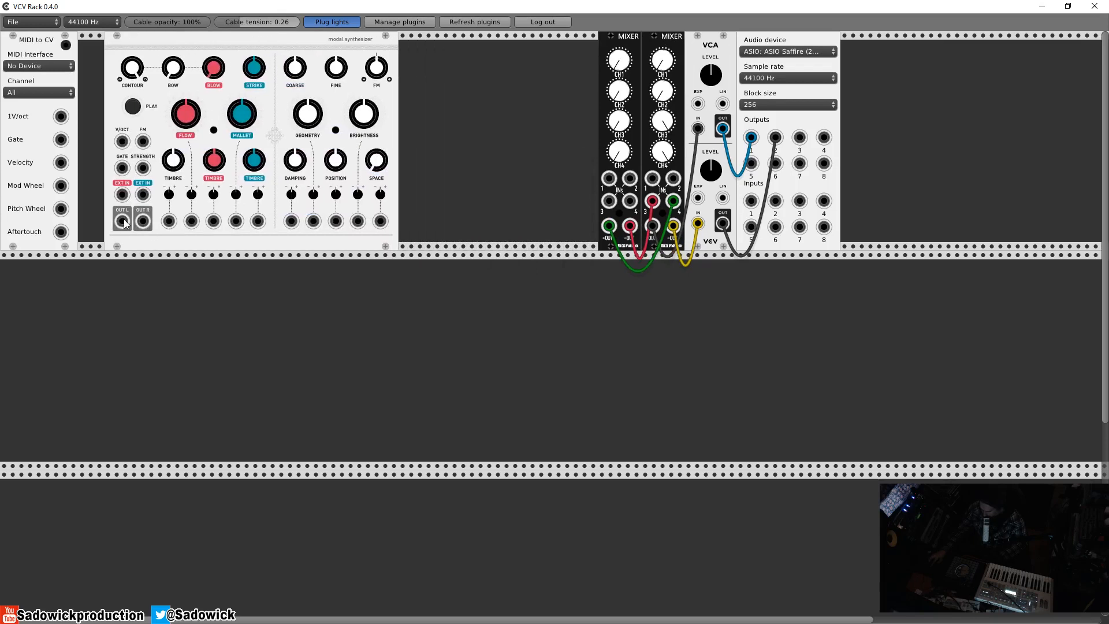
drag(123, 221, 608, 178)
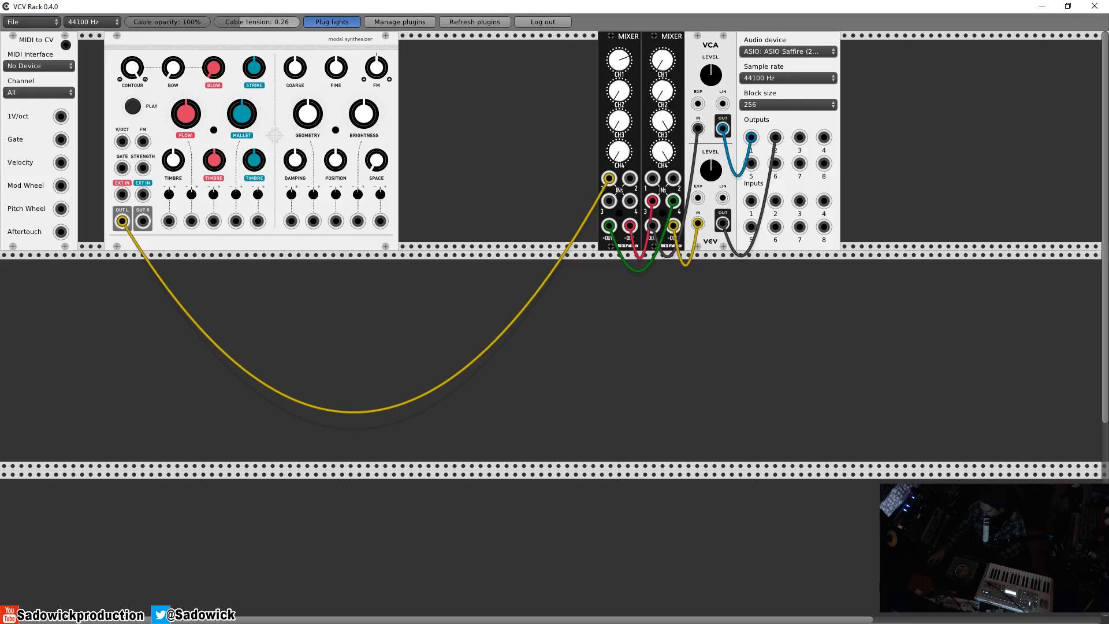
right_click(289, 42)
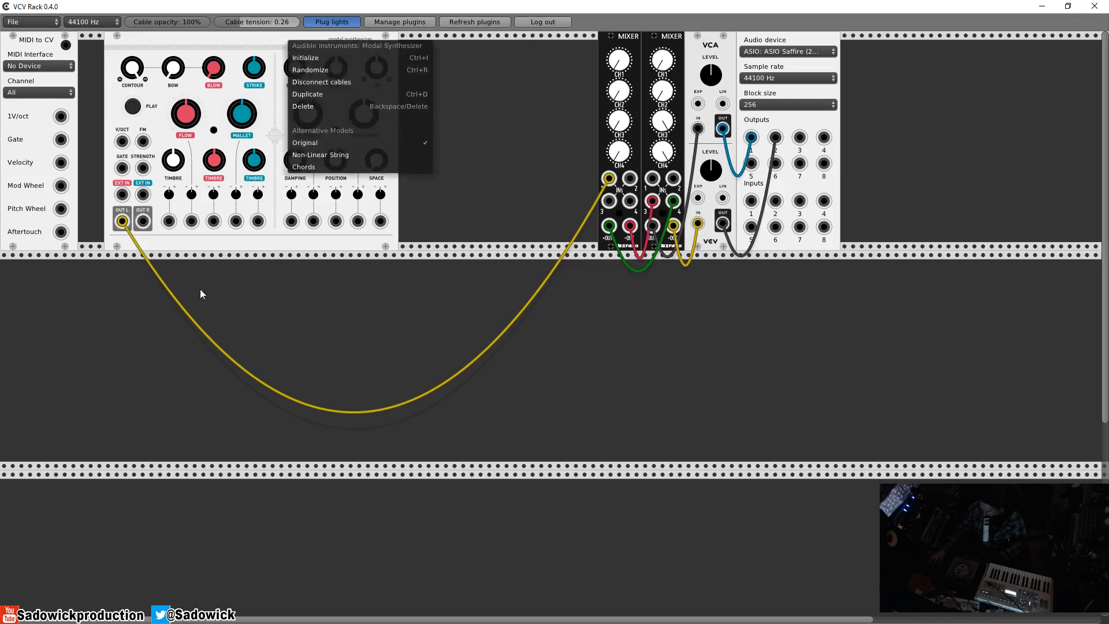
click(349, 286)
Step: Add a Fundamental VCO-1 in the second row and patch its SAW output to the first Mixer's input 2
right_click(355, 270)
mouse_move(391, 290)
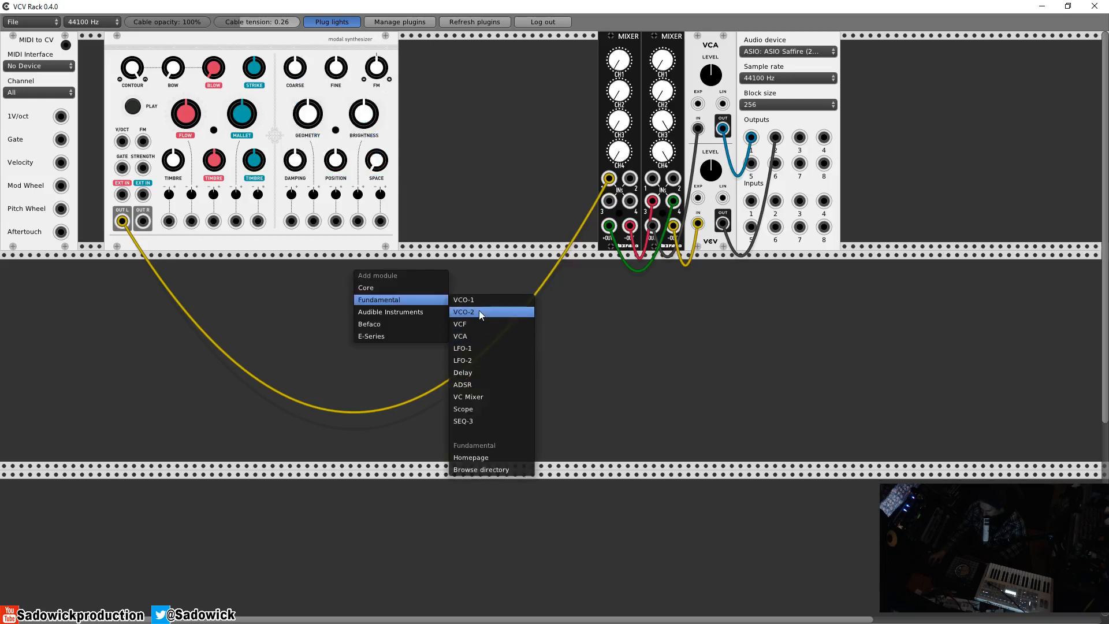
click(511, 300)
drag(365, 443, 629, 181)
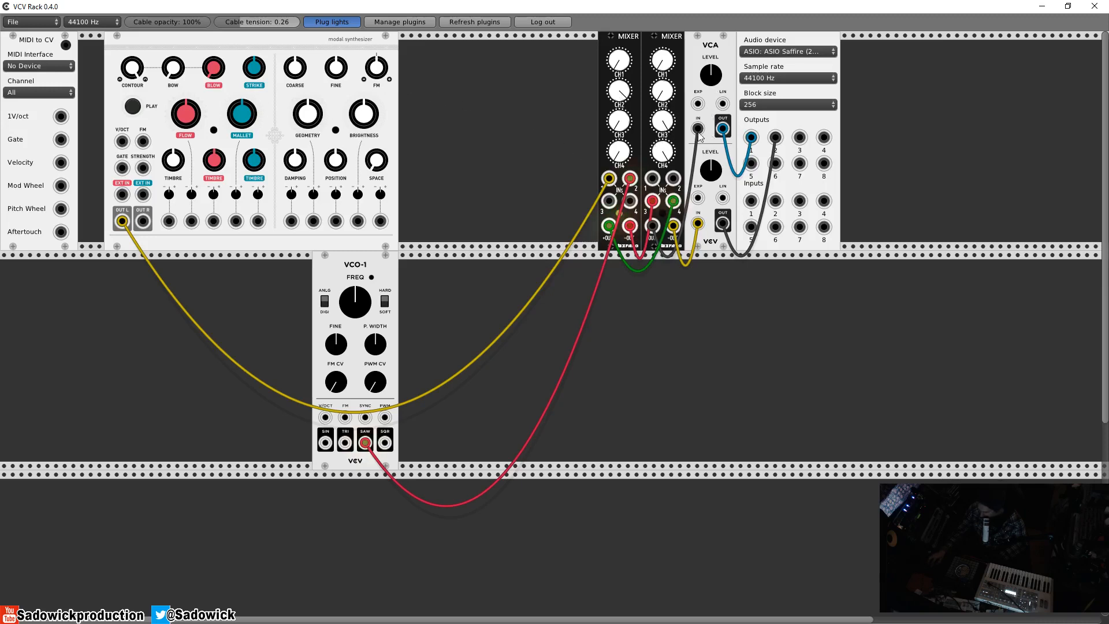
Step: Delete the VCA and patch the second Mixer's +OUT and -OUT directly to audio outputs 1 and 2
right_click(718, 41)
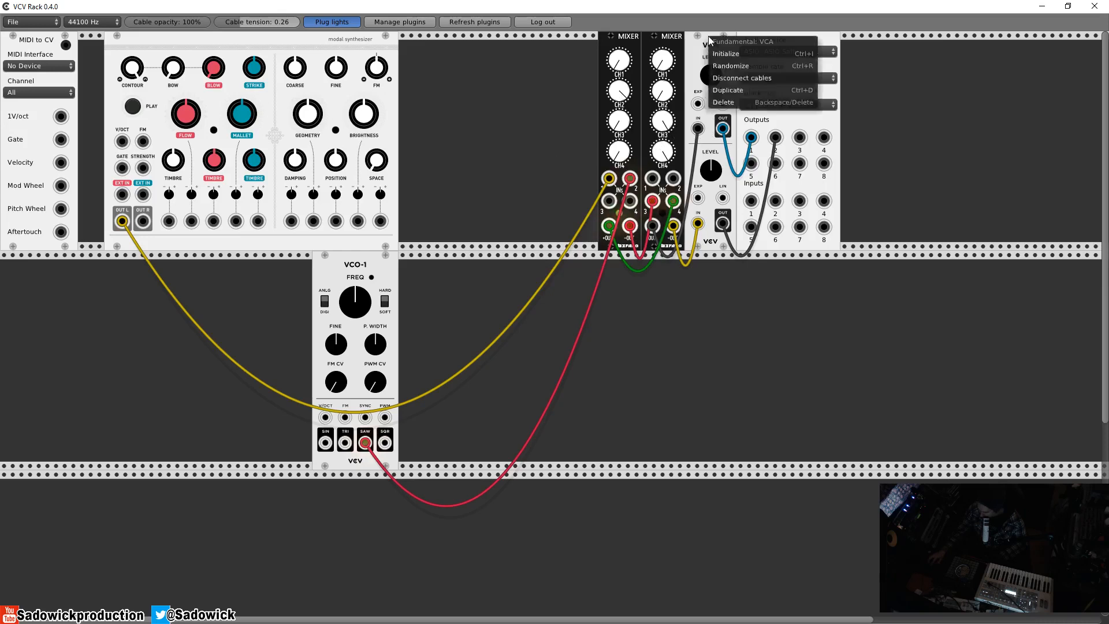
click(729, 102)
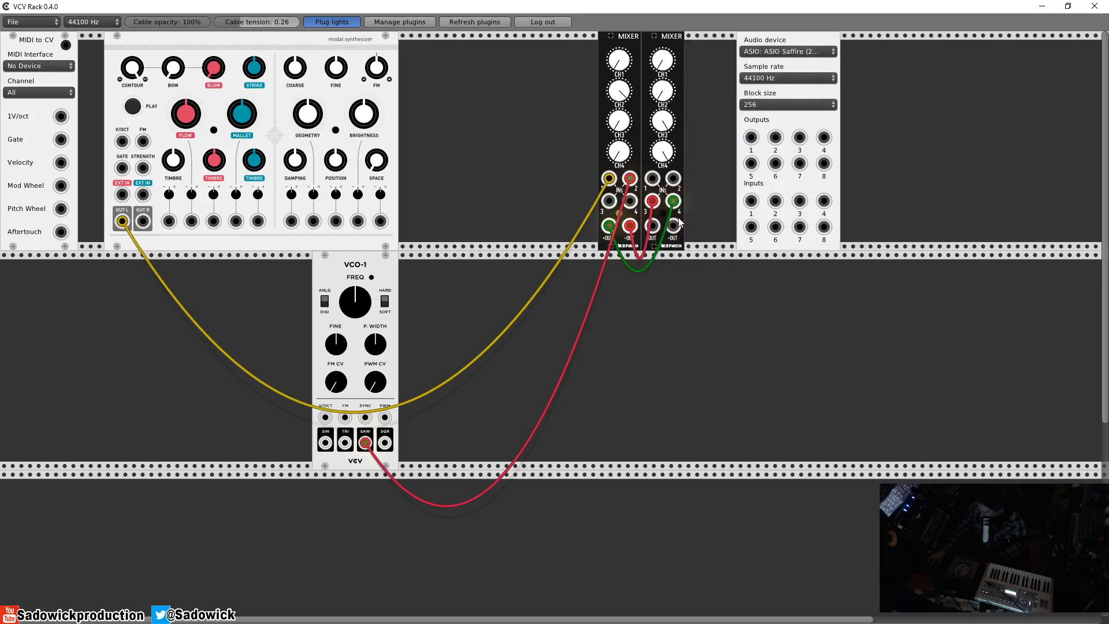
drag(652, 226, 751, 137)
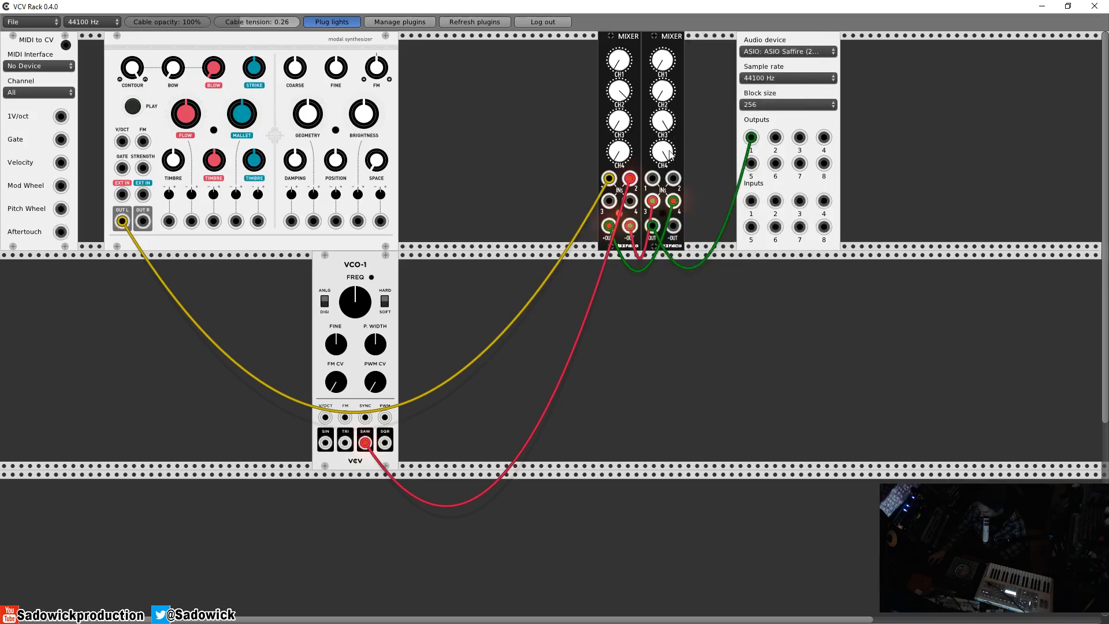
drag(673, 225, 775, 137)
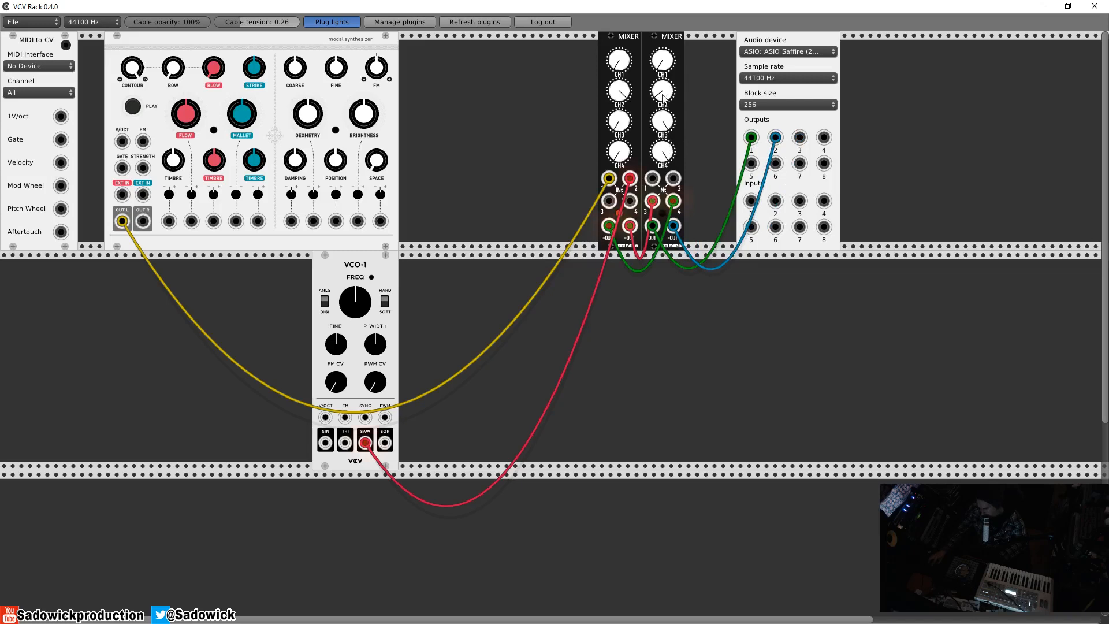
Step: Separate the two Mixers and try different levels for the first one's channel 1 and the second one's channels 3 and 4
drag(663, 50, 697, 51)
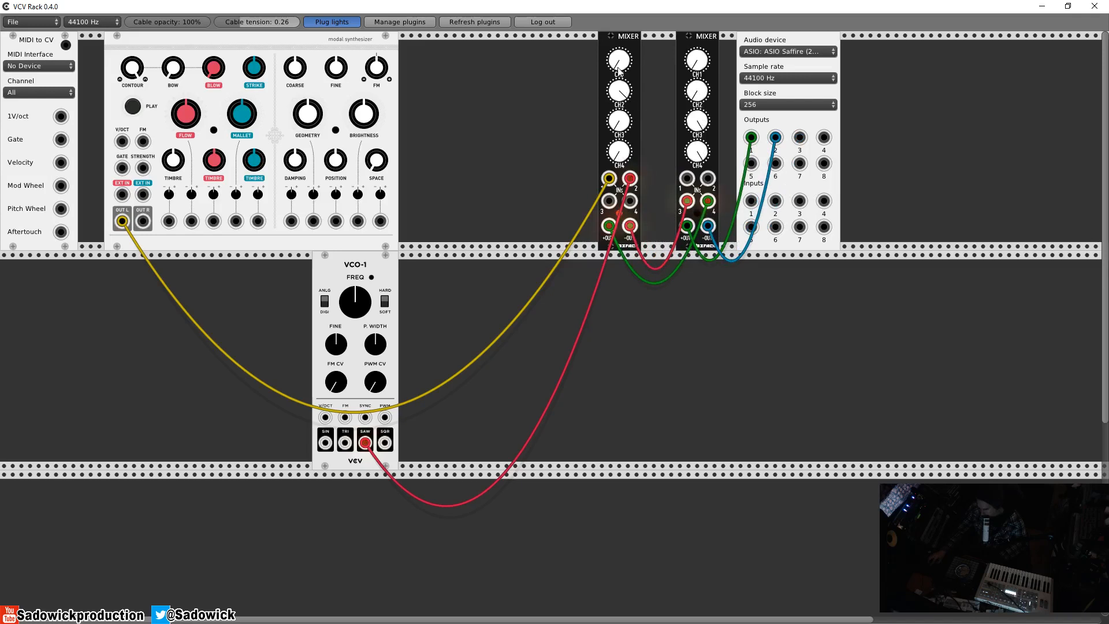
drag(623, 60, 623, 1)
mouse_move(697, 151)
mouse_down()
mouse_move(697, 168)
mouse_move(700, 125)
mouse_move(700, 139)
mouse_up()
drag(697, 152, 698, 171)
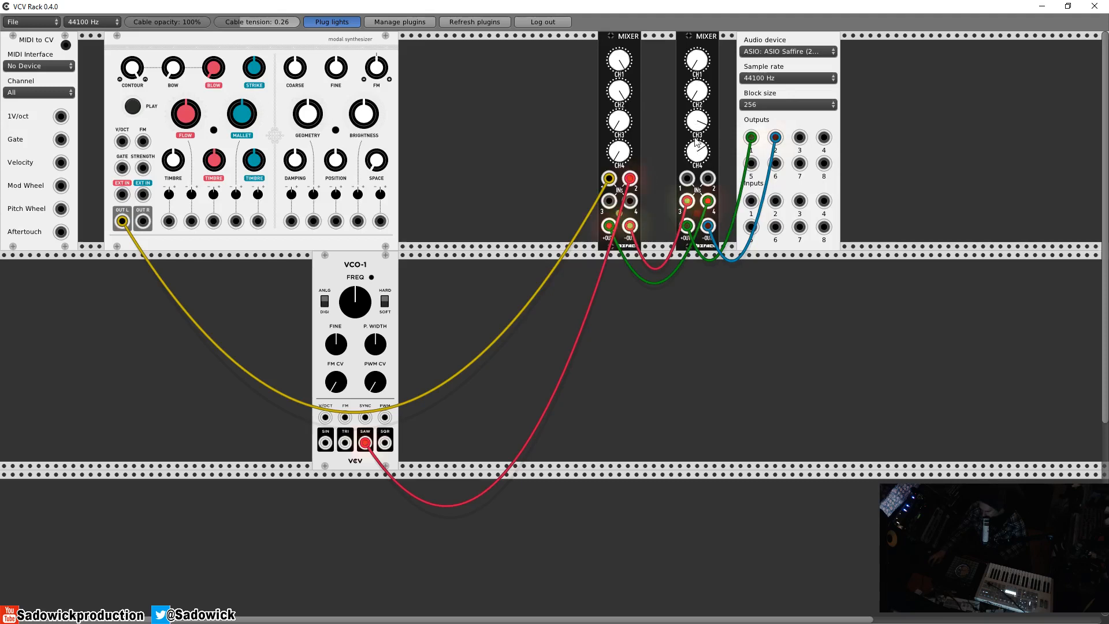
drag(697, 123, 697, 214)
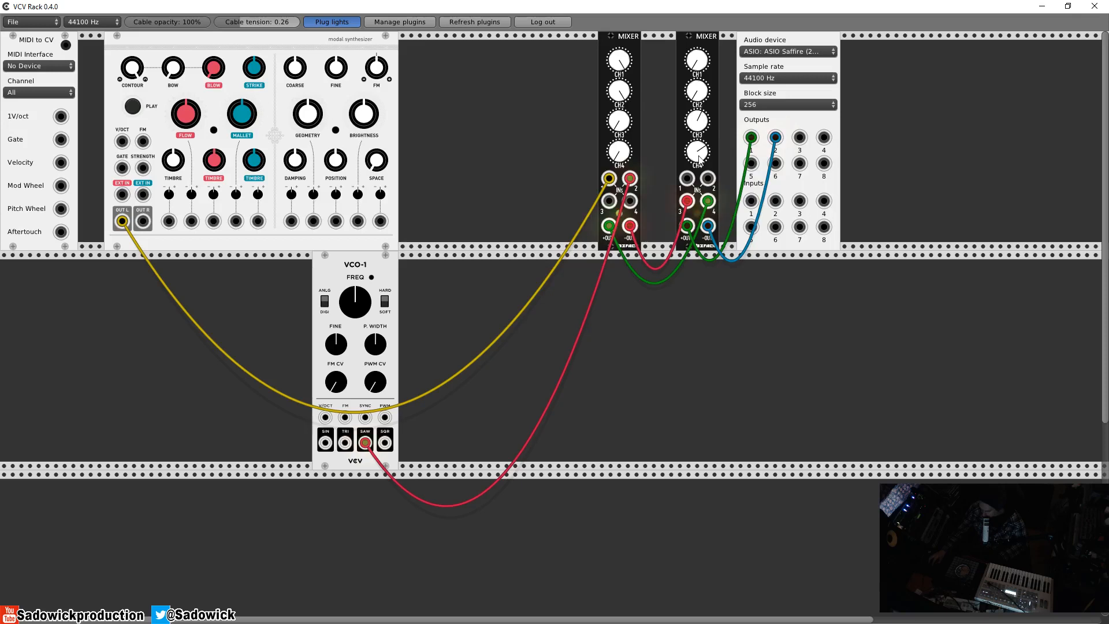
drag(698, 156, 698, 225)
drag(697, 123, 697, 190)
drag(696, 127, 696, 176)
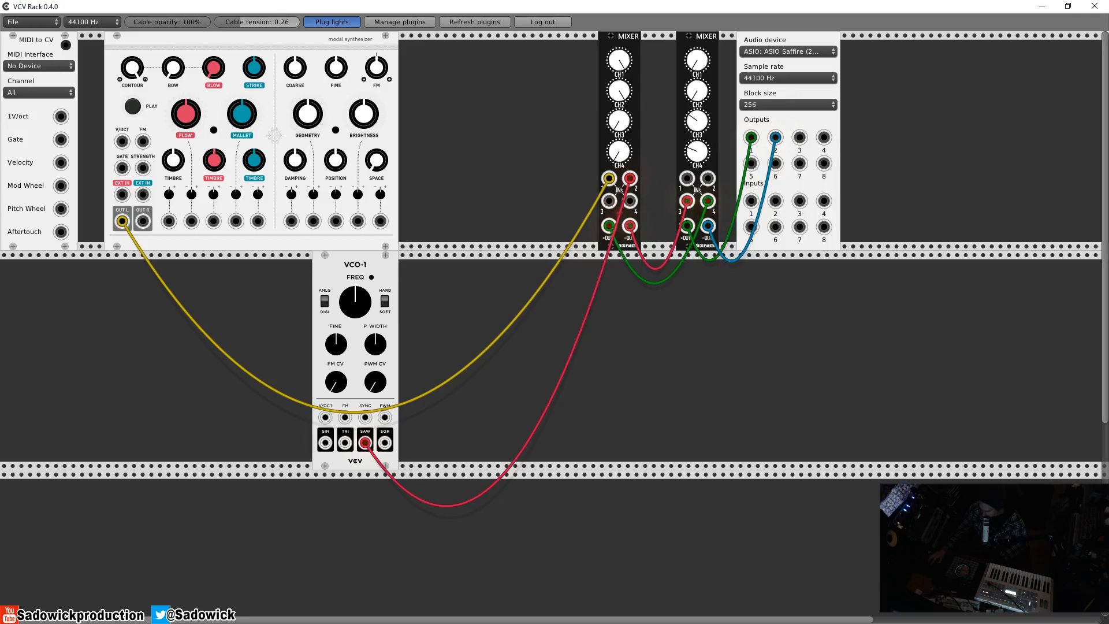
Step: Delete both Befaco Mixers from the patch
right_click(701, 44)
click(715, 105)
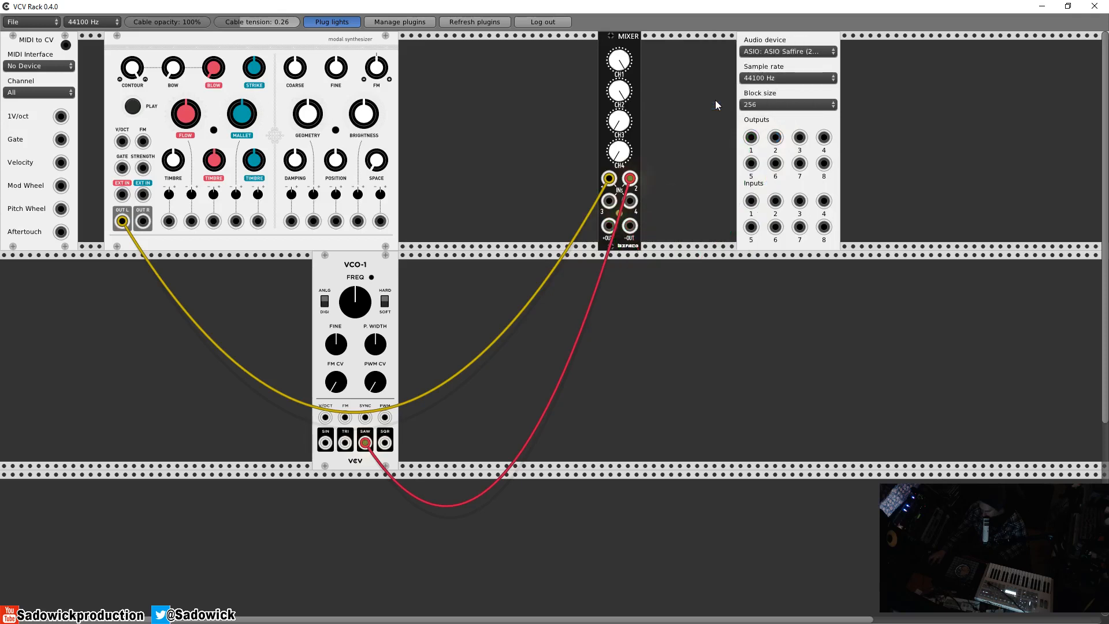
right_click(618, 34)
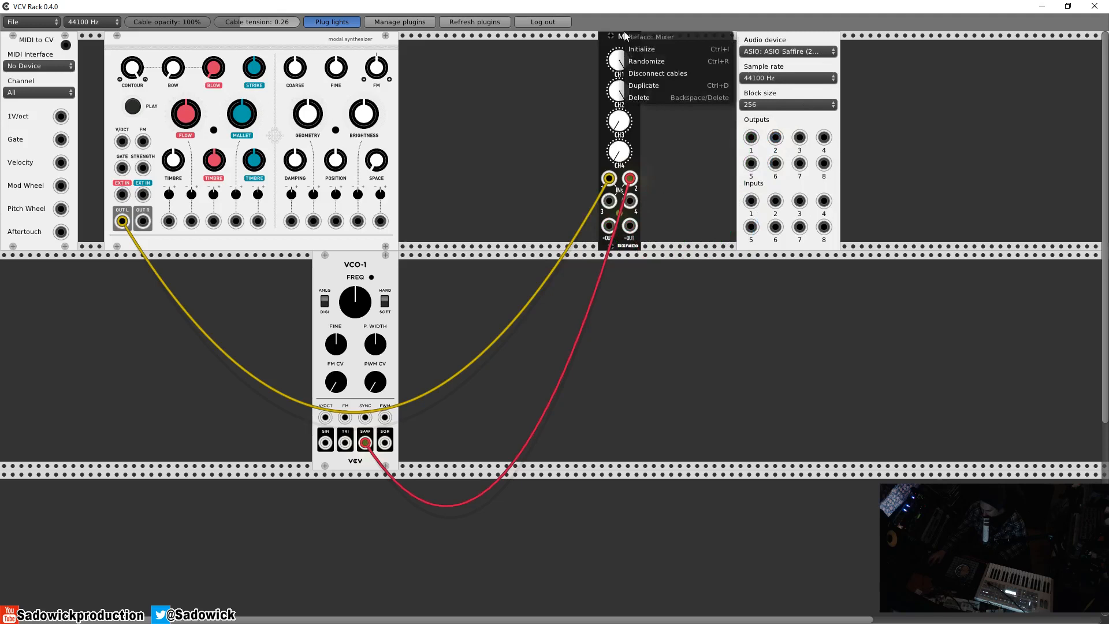
click(639, 95)
Step: Add a Fundamental VC Mixer, patch its mix OUT to audio outputs 1 and 2, and place it flush against the Audio Interface
right_click(642, 93)
mouse_move(668, 137)
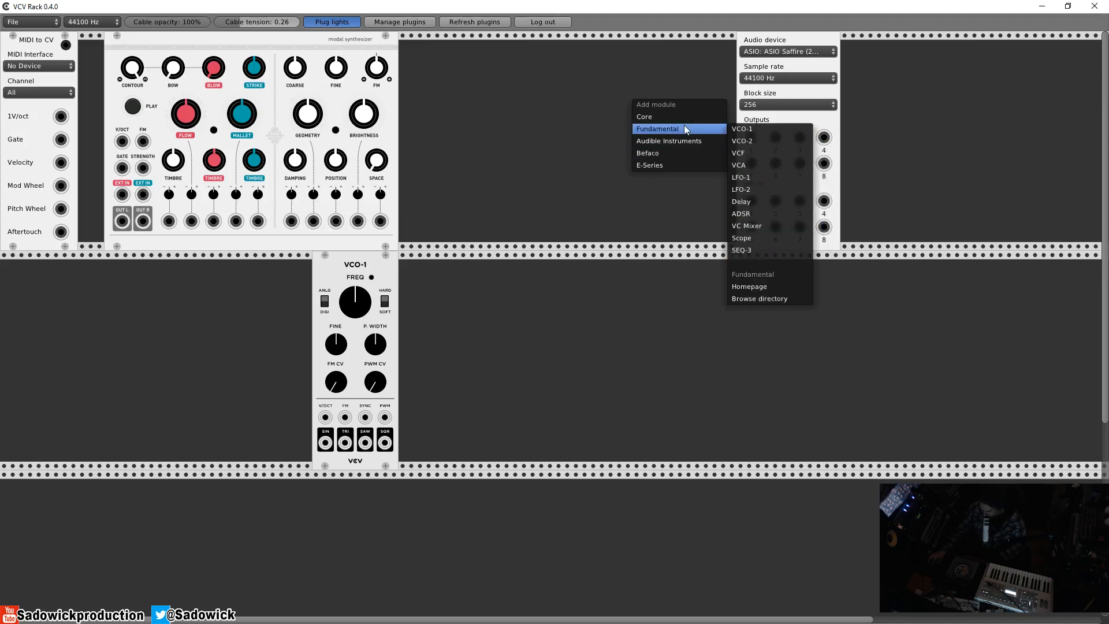
click(750, 225)
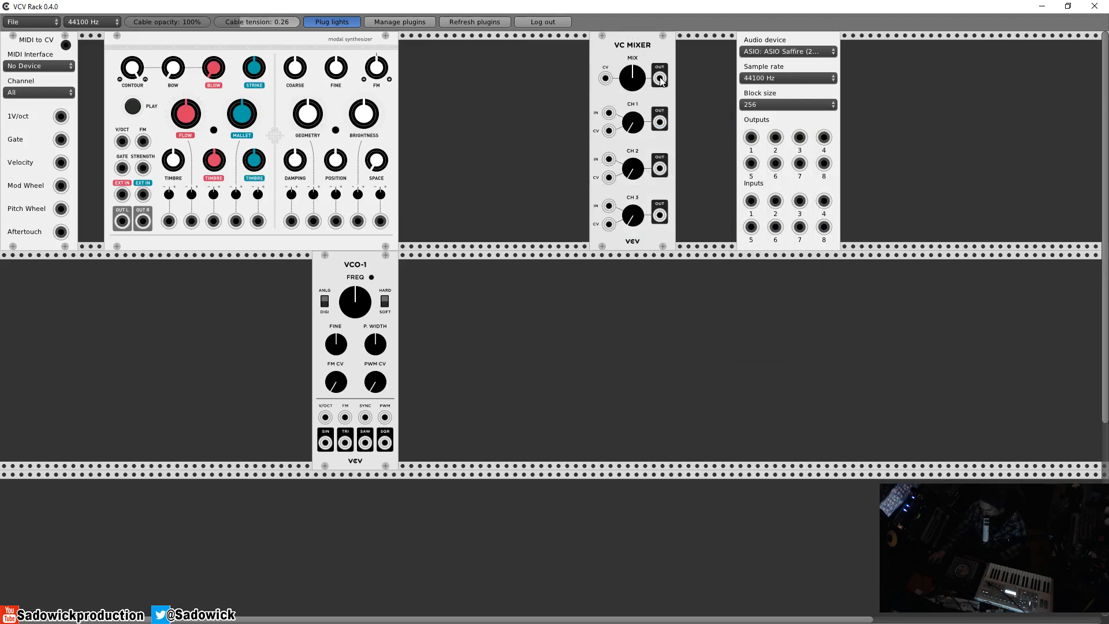
drag(660, 79, 775, 137)
drag(643, 53, 704, 50)
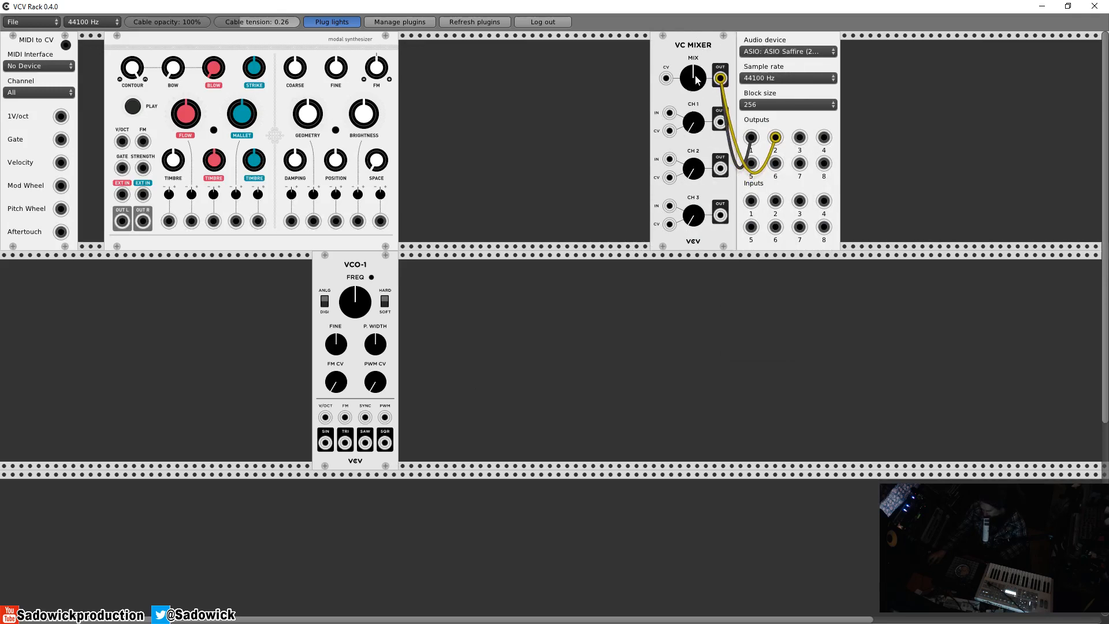
drag(670, 113, 365, 442)
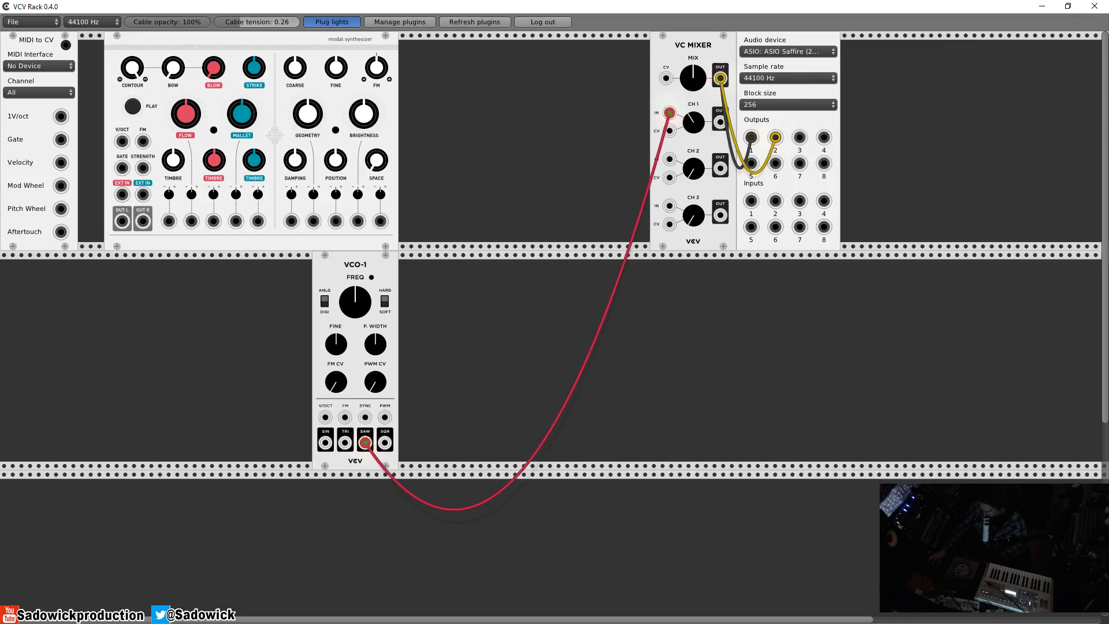
right_click(365, 257)
click(379, 310)
Step: Add an Audible Instruments Wavetable Oscillator below the Modal Synthesizer in the second row and shift it slightly toward the row's start
right_click(380, 327)
mouse_move(401, 368)
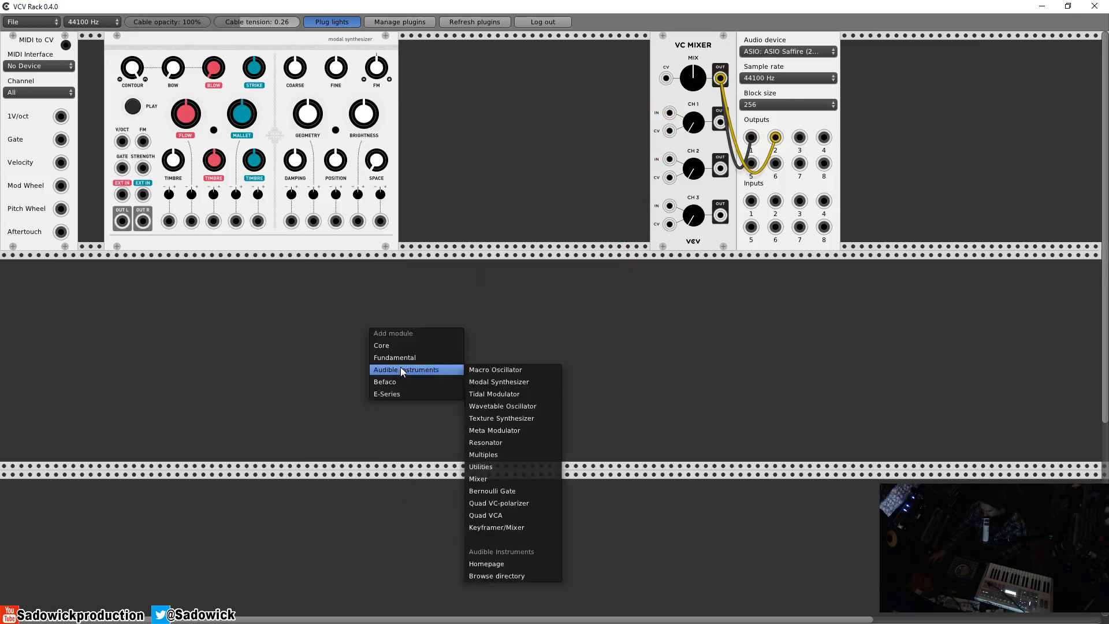
click(516, 405)
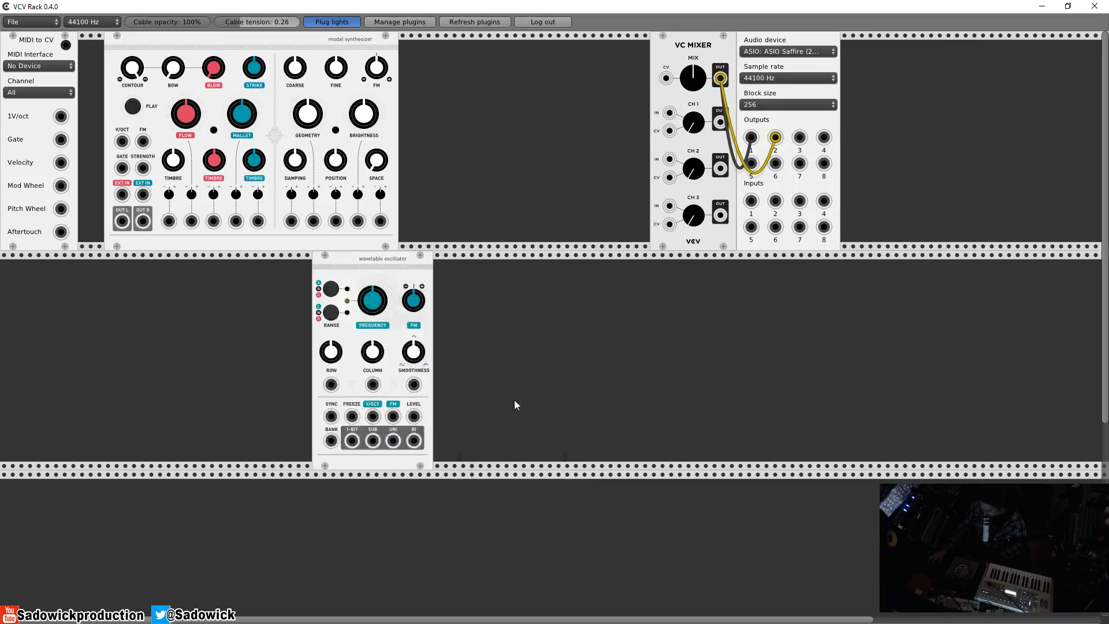
drag(372, 263, 331, 267)
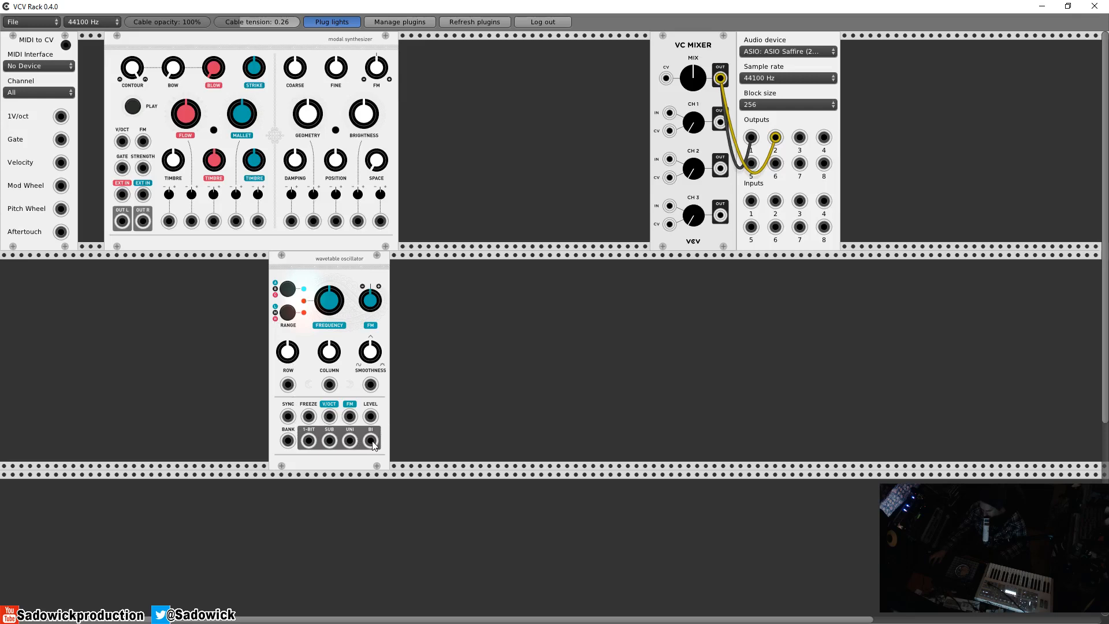
drag(371, 441, 672, 114)
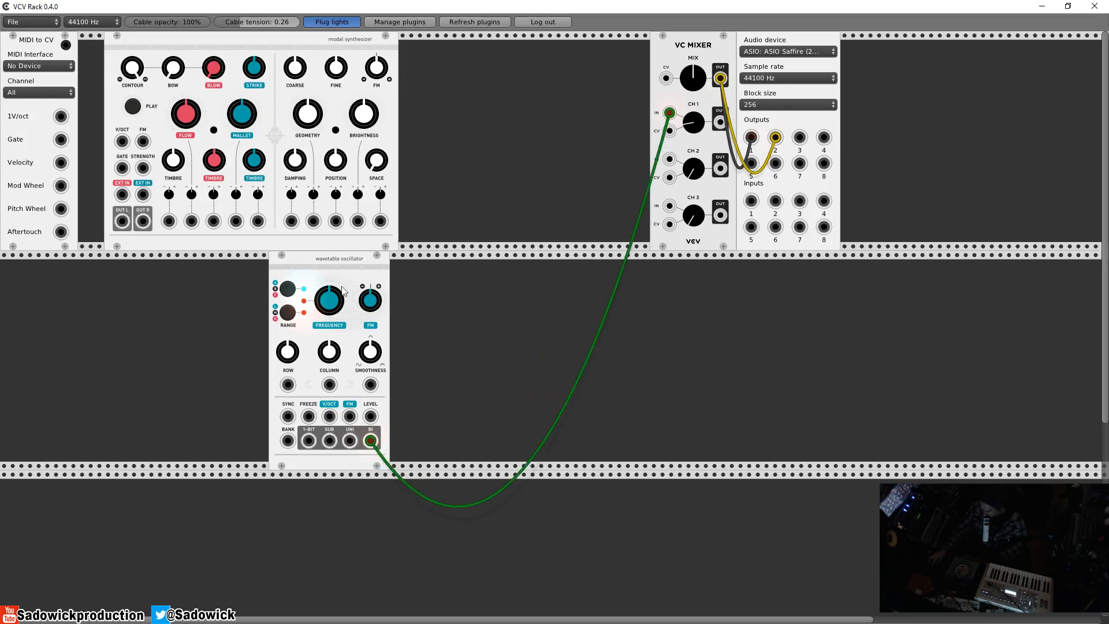
drag(343, 287, 343, 297)
click(292, 288)
drag(323, 300, 323, 184)
click(290, 289)
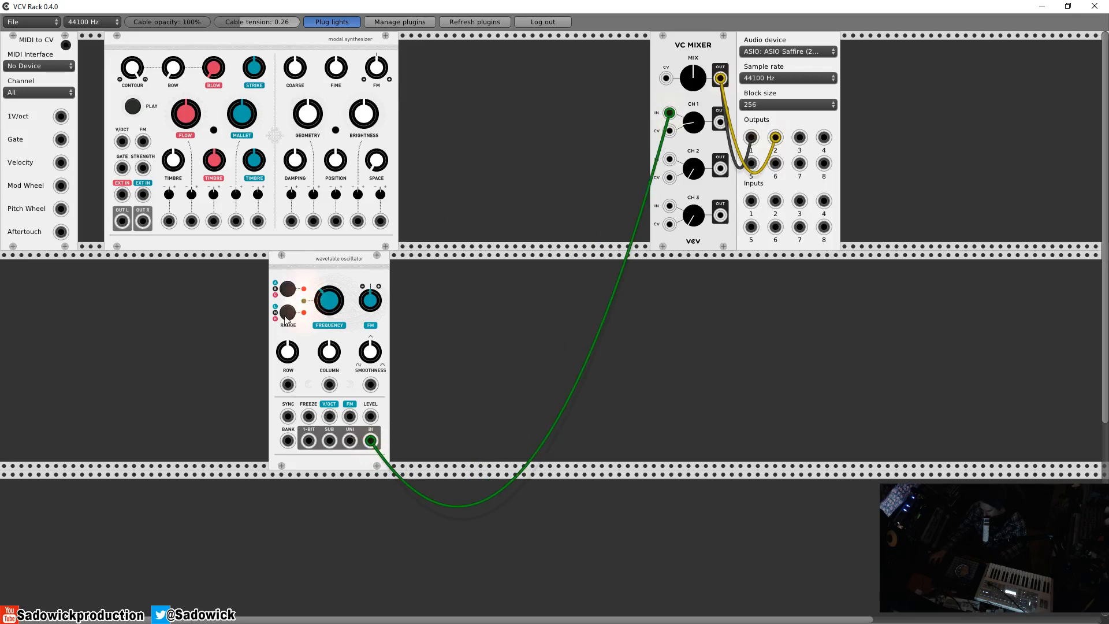
Step: Cycle the Wavetable Oscillator's RANGE selector and the selector above it through their settings, and readjust the frequency
click(285, 316)
click(284, 316)
click(285, 316)
click(290, 293)
click(290, 294)
drag(312, 297, 360, 304)
Step: Add an Audible Instruments Multiples and a Befaco A*B+C side by side after the Wavetable Oscillator in the second row
right_click(450, 303)
mouse_move(465, 343)
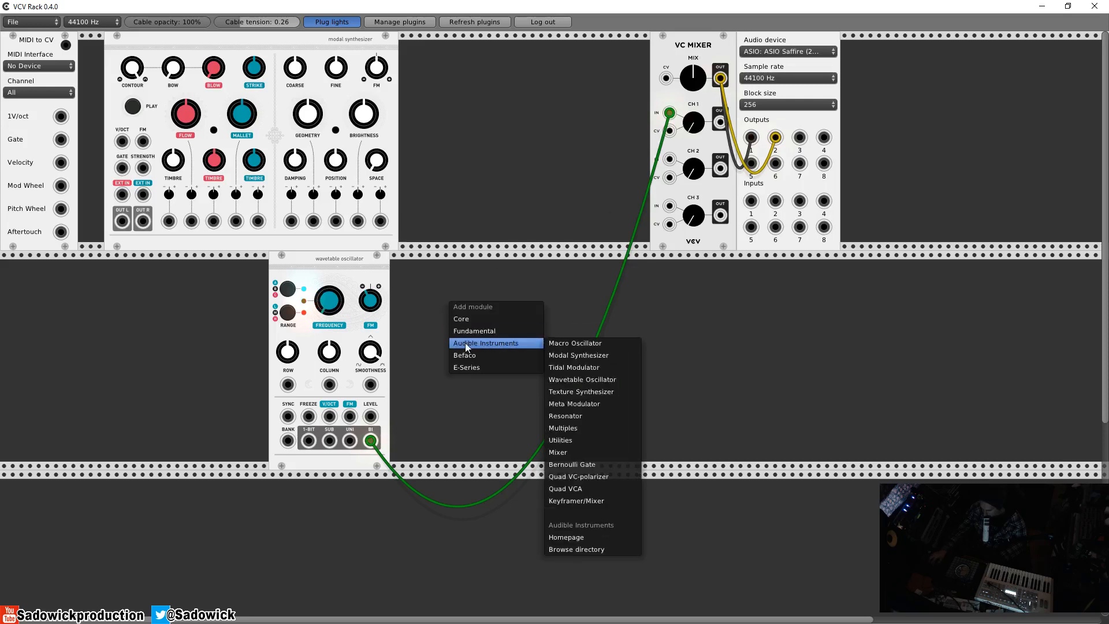
click(577, 428)
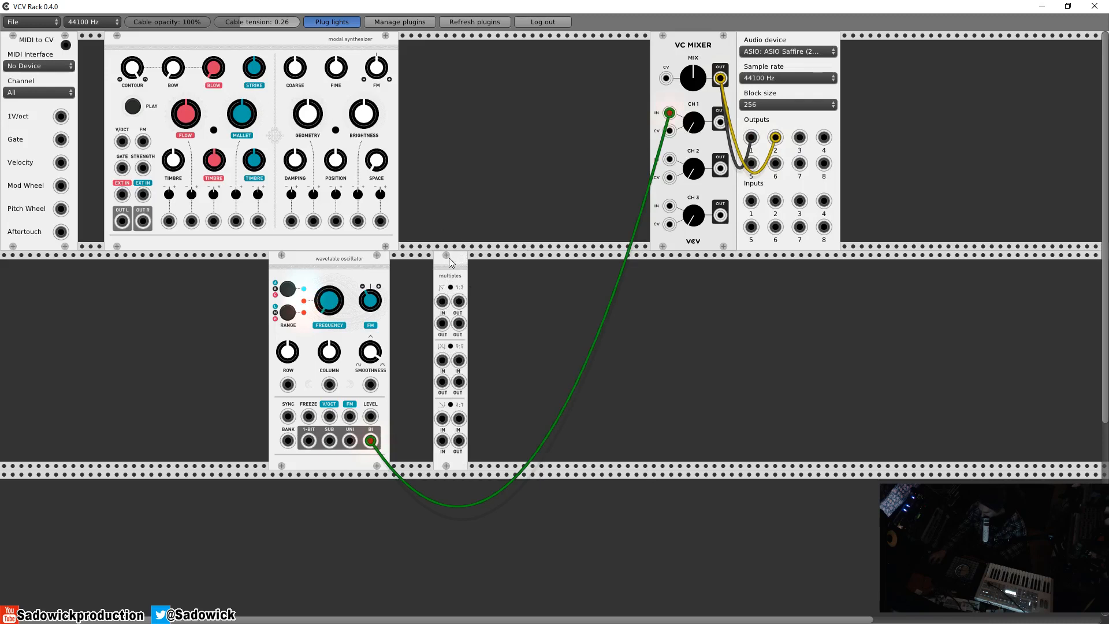
right_click(483, 272)
mouse_move(526, 325)
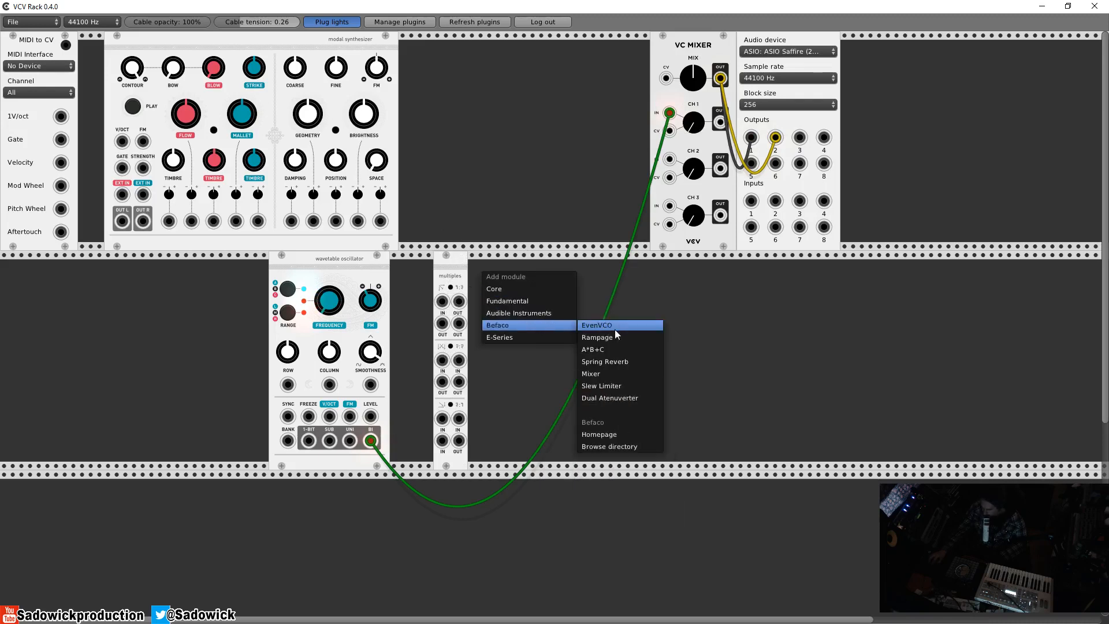
click(616, 349)
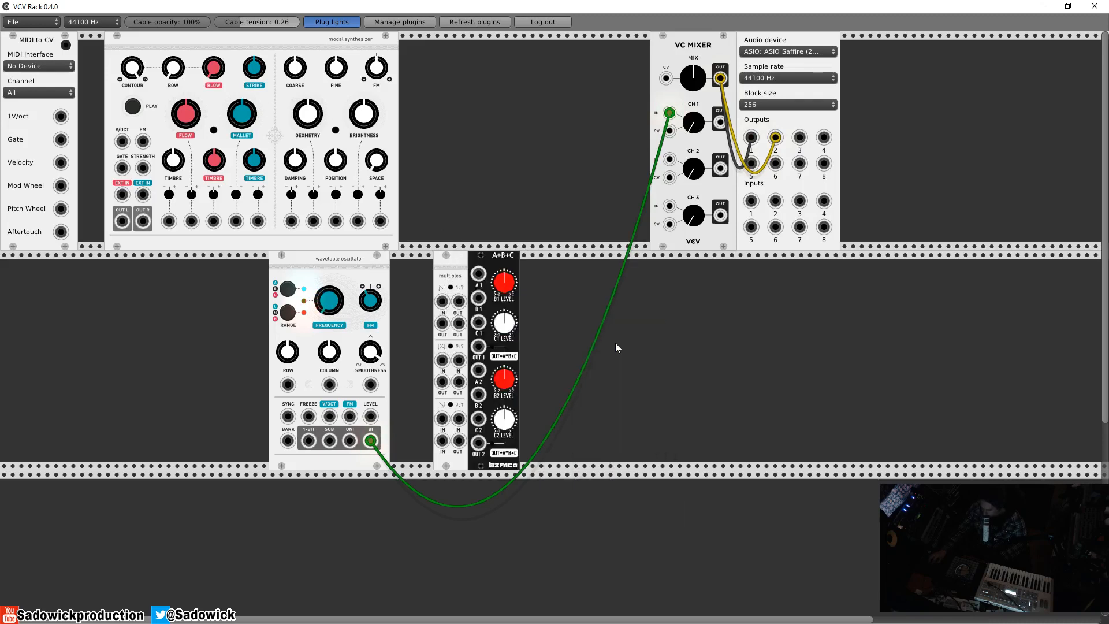
click(505, 257)
Step: Add a Befaco EvenVCO ahead of the Wavetable Oscillator and patch the MIDI 1V/oct output to its V/OCT input, shifting the Modal Synthesizer aside
right_click(526, 275)
mouse_move(556, 327)
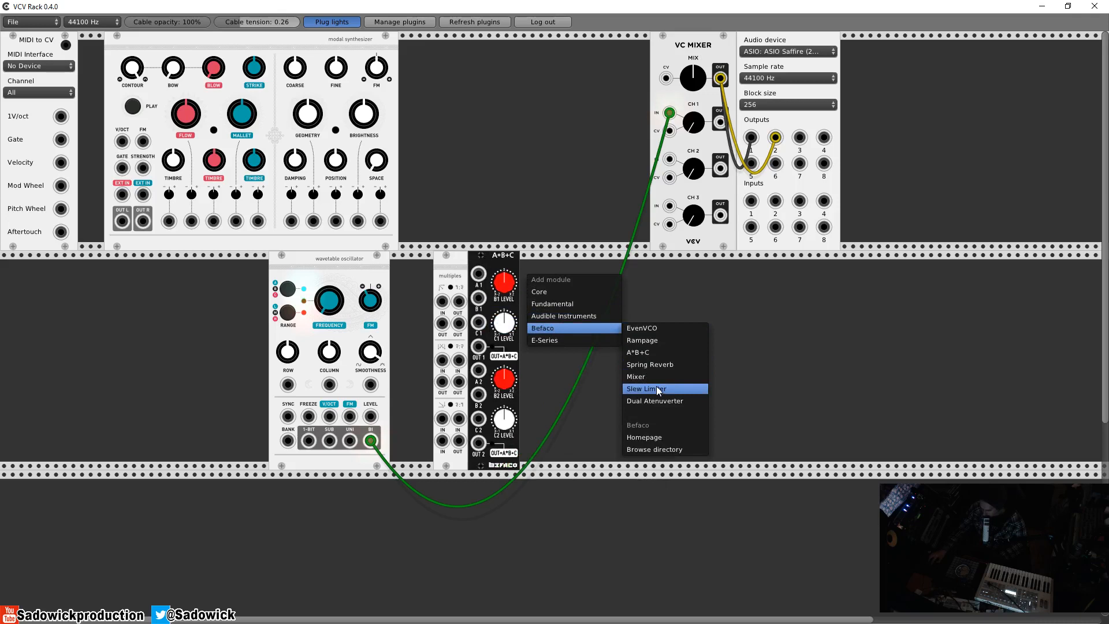
click(640, 328)
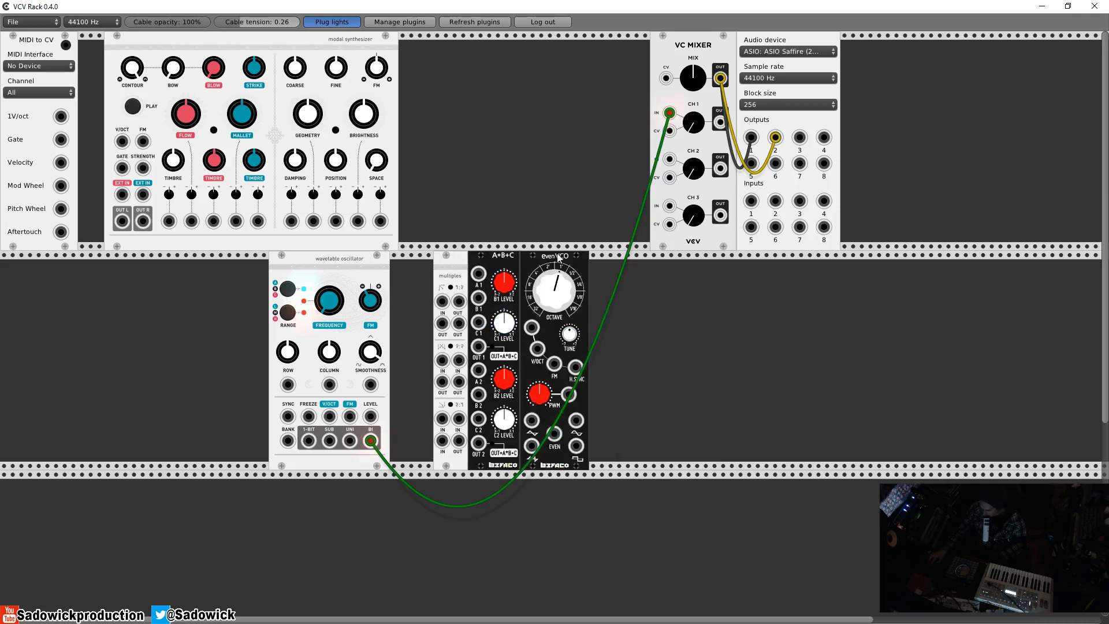
drag(547, 259, 192, 265)
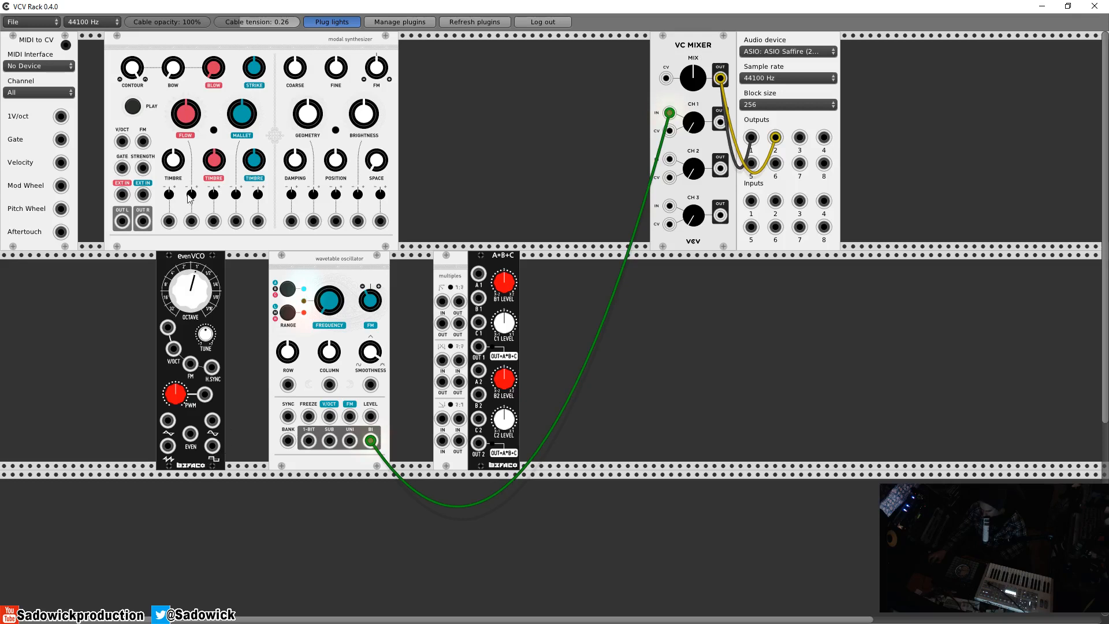
drag(181, 35, 276, 35)
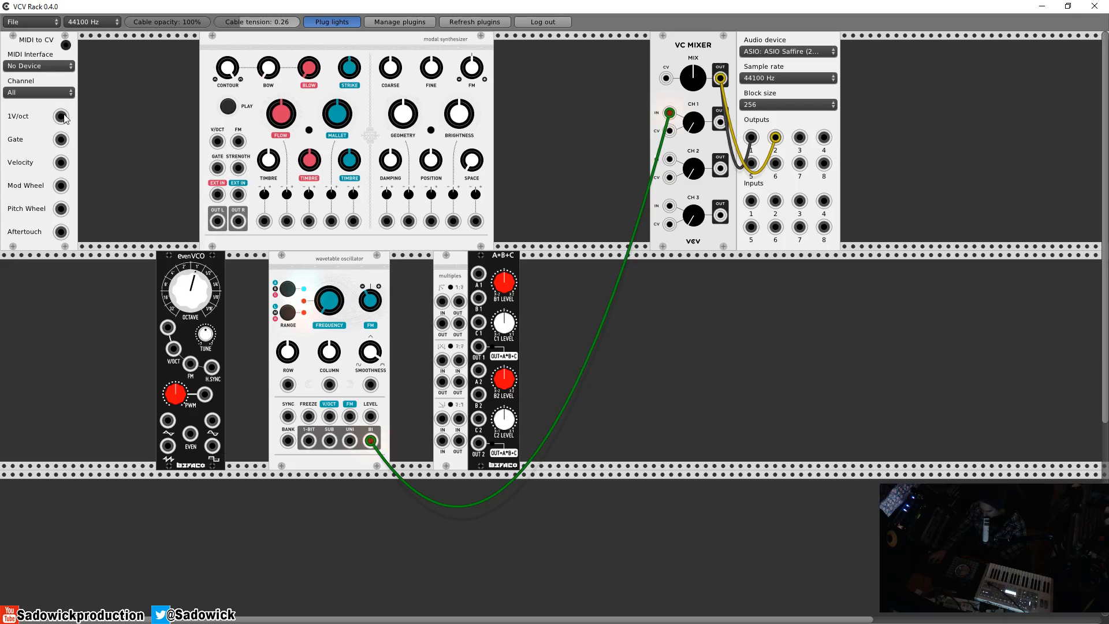
drag(60, 116, 174, 348)
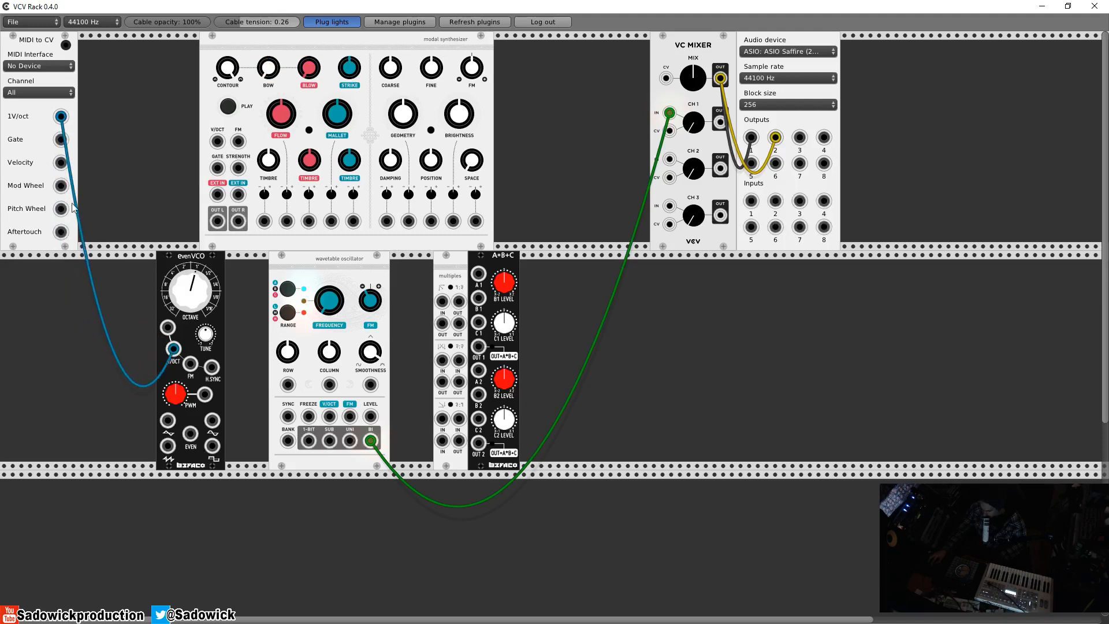
Step: Add a Fundamental ADSR ahead of the EvenVCO in the second row and shift it slightly toward the EvenVCO
right_click(60, 363)
mouse_move(92, 416)
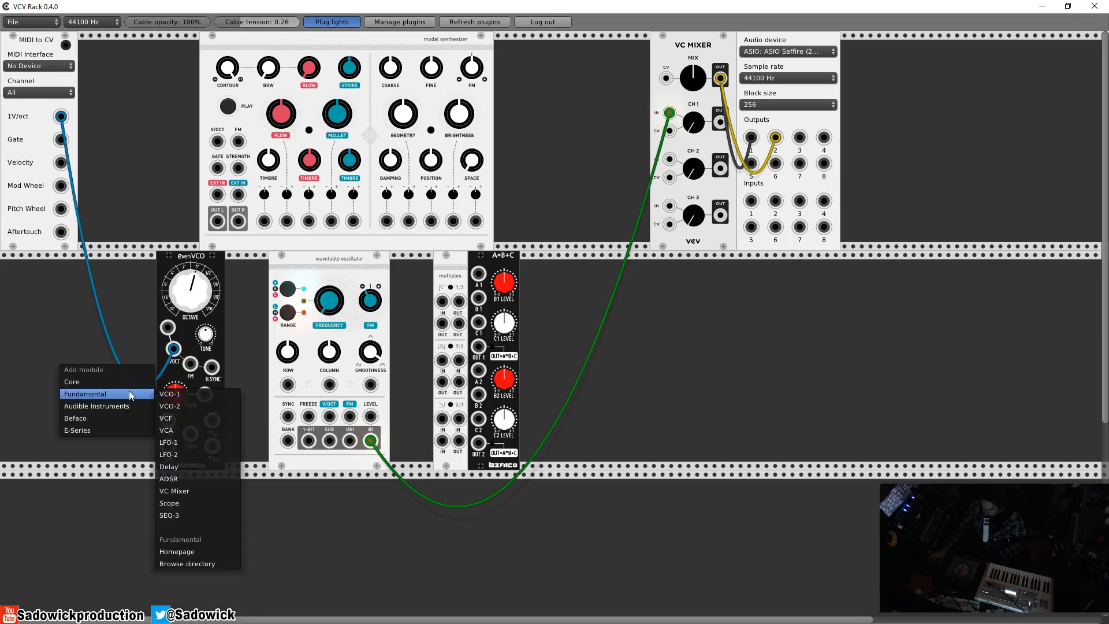
click(182, 477)
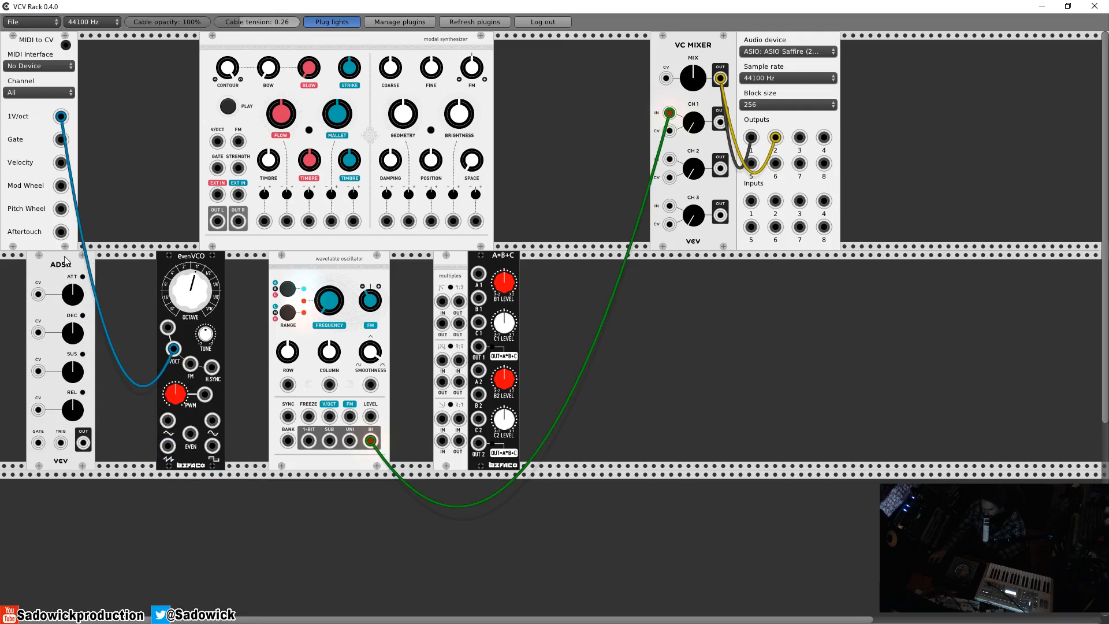
drag(65, 261, 74, 261)
drag(91, 443, 96, 448)
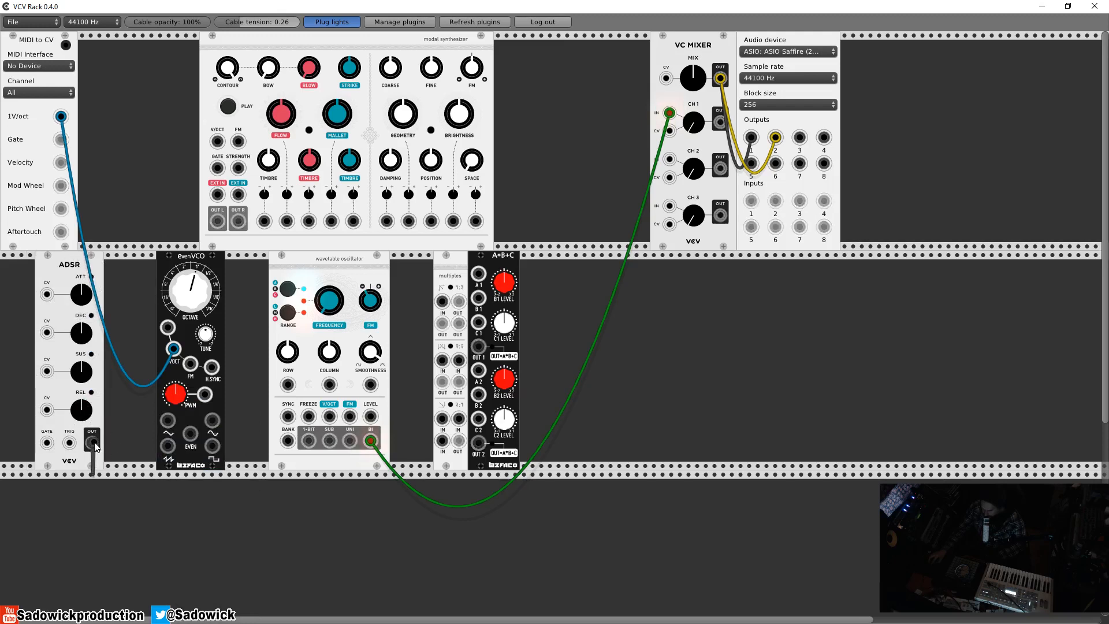
drag(96, 446, 101, 441)
Step: Add an Audible Instruments Quad VCA and place it between the EvenVCO and the Wavetable Oscillator, moving the modules after it farther along the row
drag(334, 263, 377, 263)
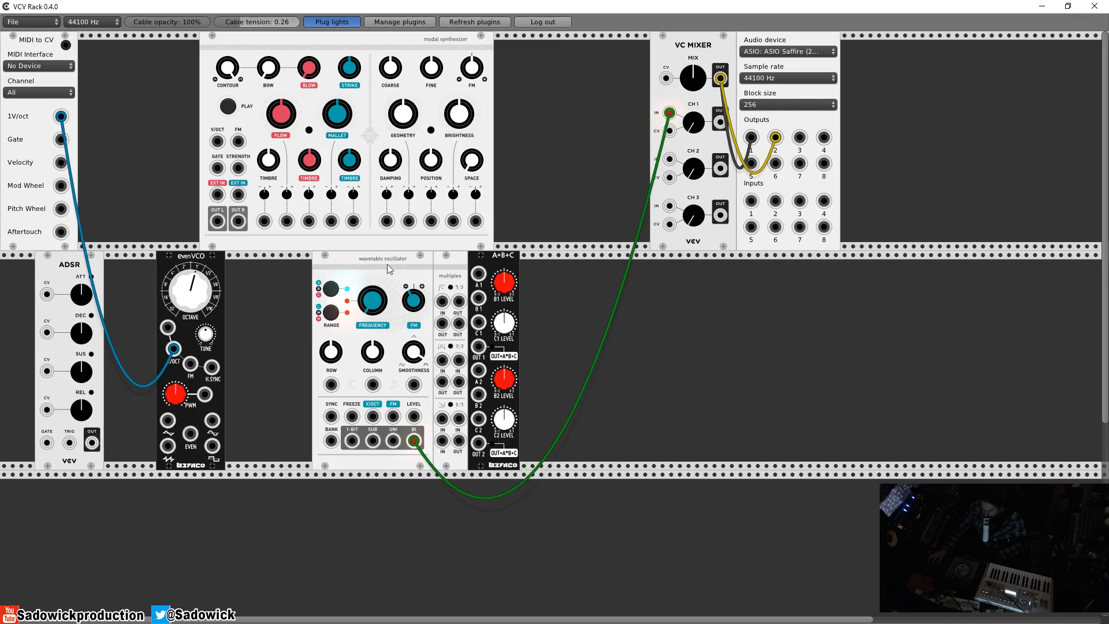
right_click(265, 321)
mouse_move(285, 371)
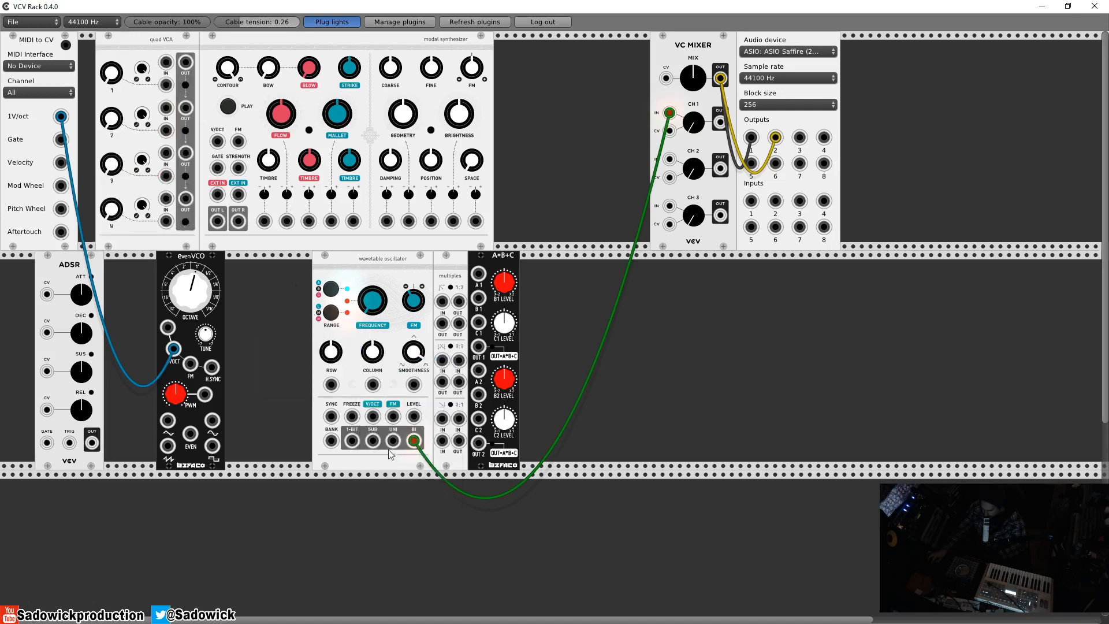
click(403, 508)
drag(161, 68, 291, 506)
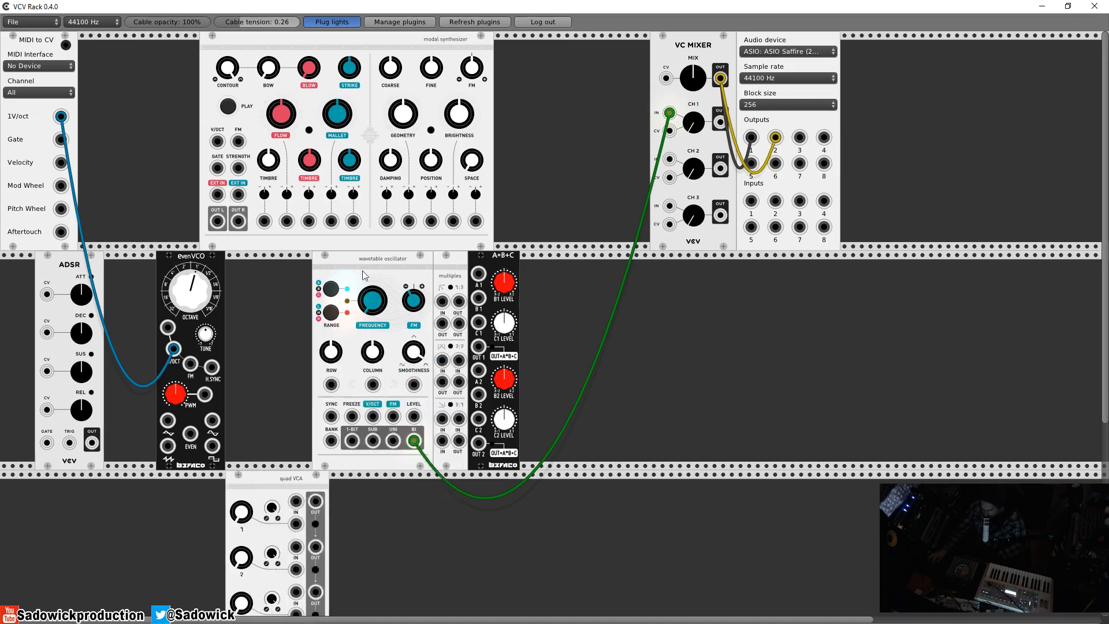
drag(501, 257, 540, 262)
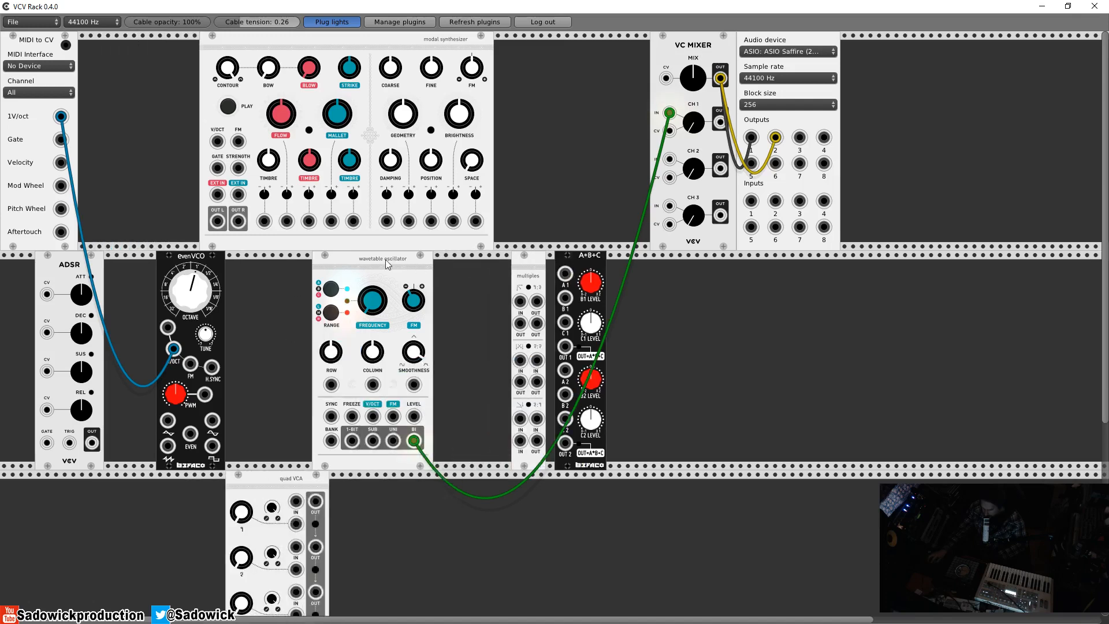
drag(386, 259, 464, 259)
drag(271, 494, 280, 494)
drag(307, 383, 276, 253)
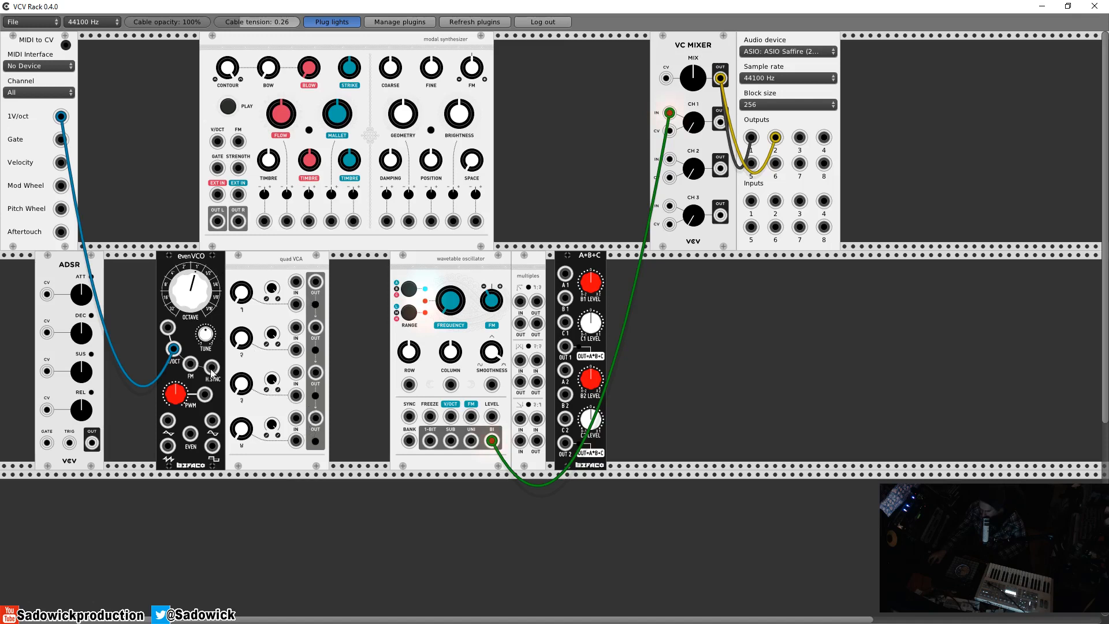
Step: Shift the Quad VCA and the modules after it farther along the row, and add a Fundamental VCA in the gap after the EvenVCO
mouse_move(92, 444)
mouse_down()
mouse_move(119, 437)
mouse_move(95, 454)
mouse_move(101, 445)
mouse_up()
drag(592, 254, 669, 255)
drag(523, 256, 577, 262)
drag(292, 260, 440, 261)
right_click(277, 297)
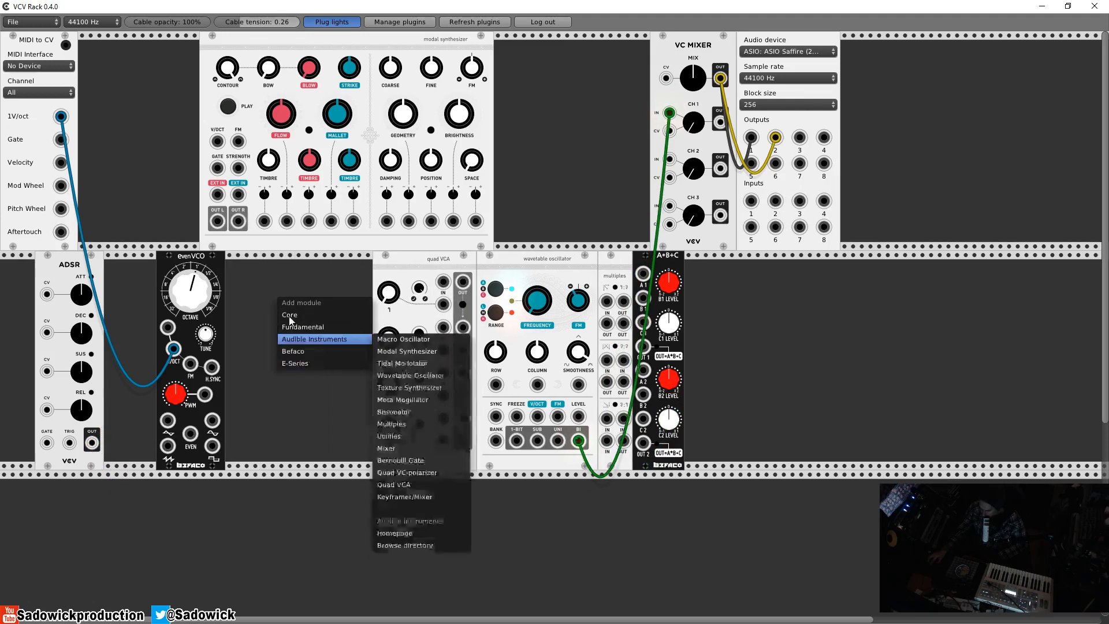
mouse_move(285, 314)
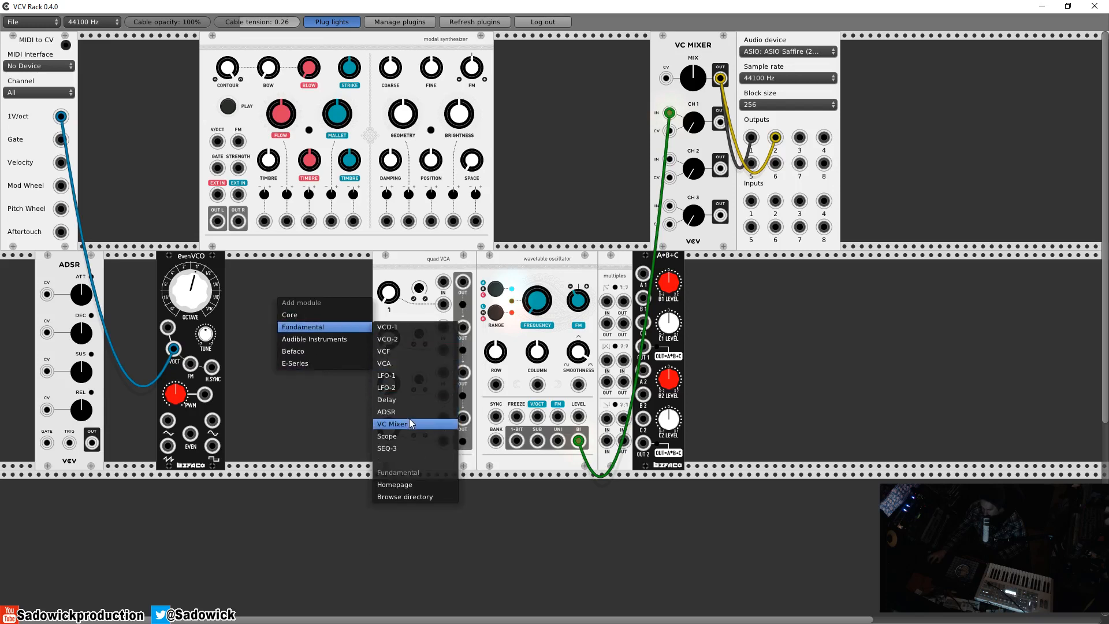
click(403, 362)
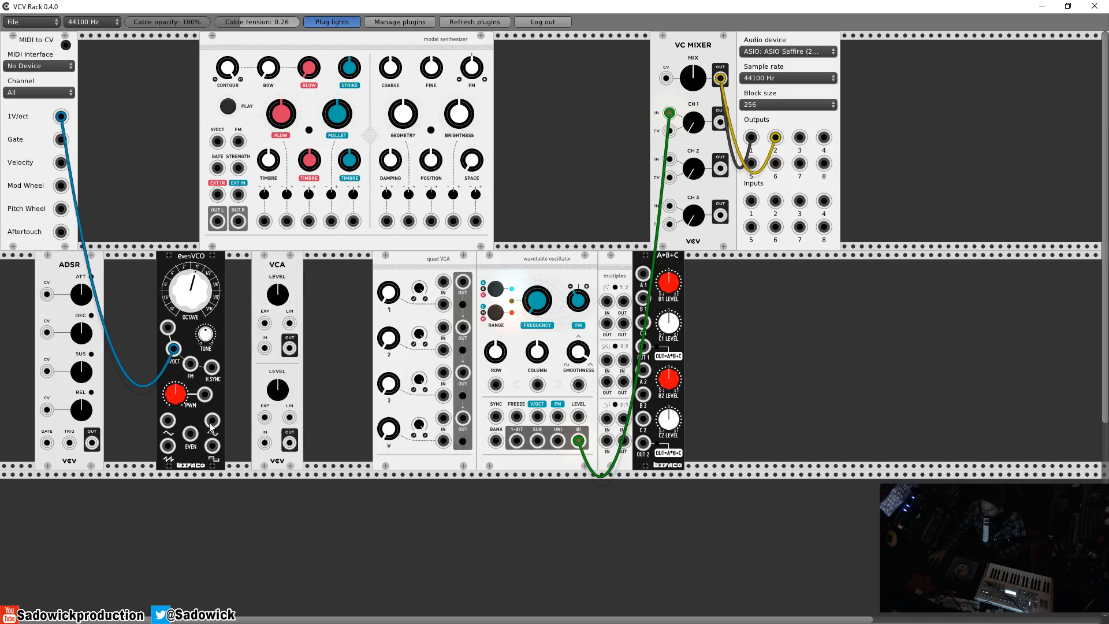
Step: Patch the EvenVCO's sawtooth through the VCA's first section into mixer channel 1, and MIDI Gate through the ADSR into that section's EXP input
drag(169, 449, 544, 212)
drag(288, 350, 669, 113)
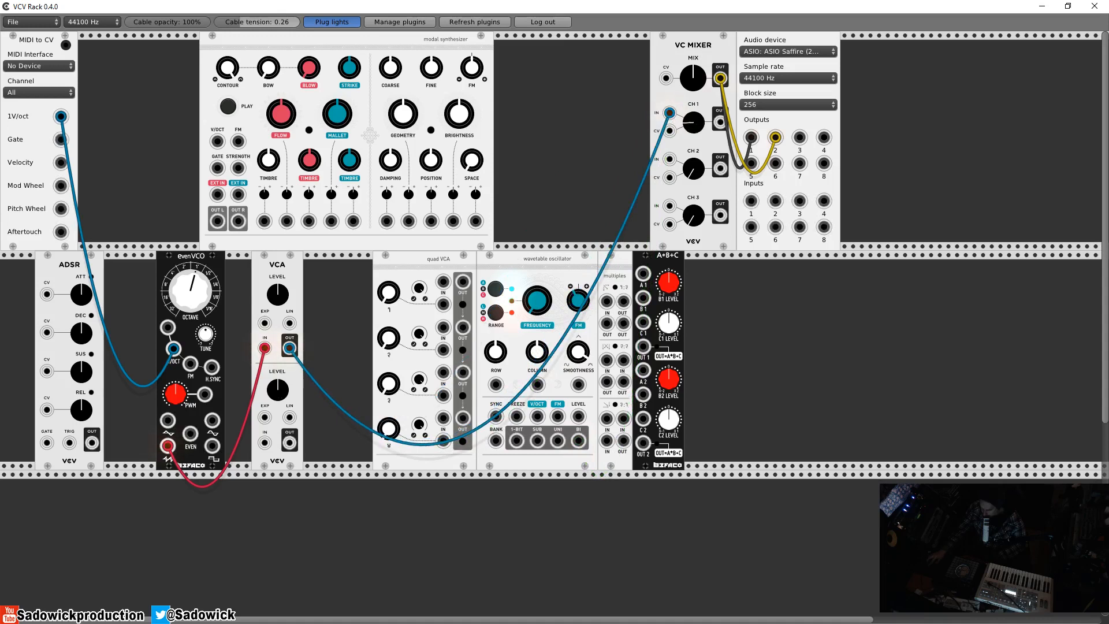
drag(92, 442, 264, 323)
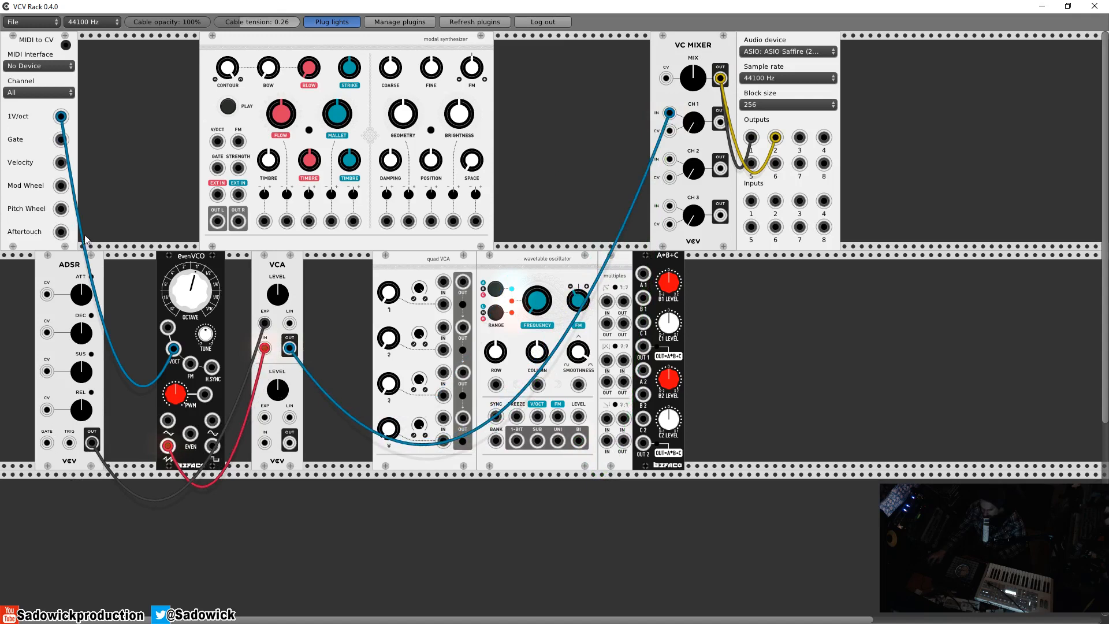
drag(61, 139, 46, 442)
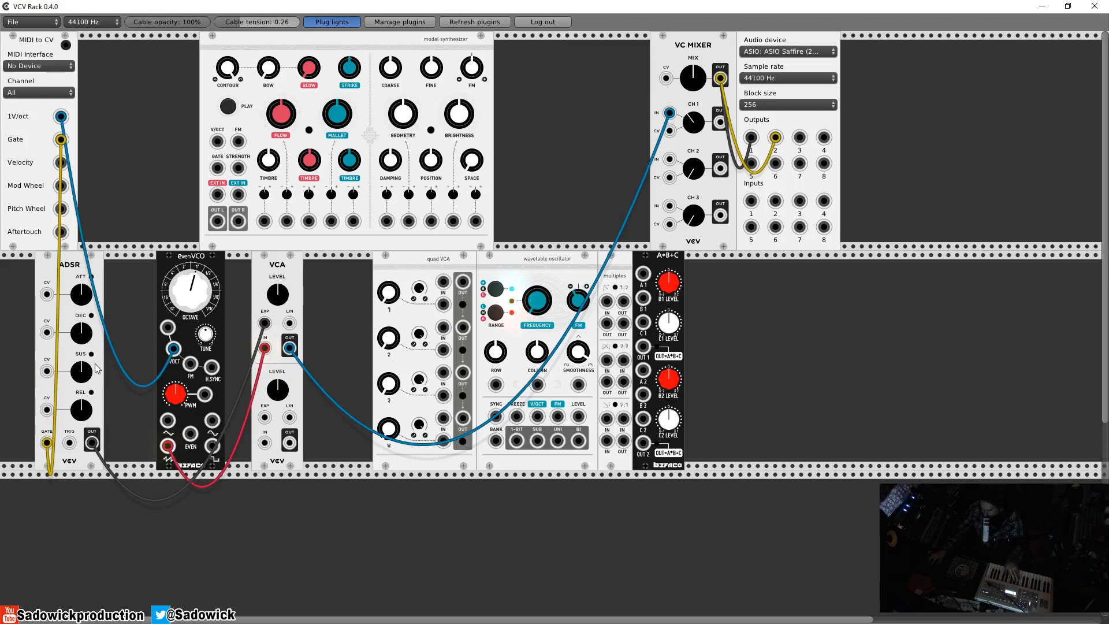
mouse_move(46, 442)
mouse_down()
mouse_move(69, 442)
mouse_move(46, 442)
mouse_up()
Step: Set the MIDI interface to Virus TI Synth 1 and move the VCA's input cable to the EvenVCO's square output
click(37, 66)
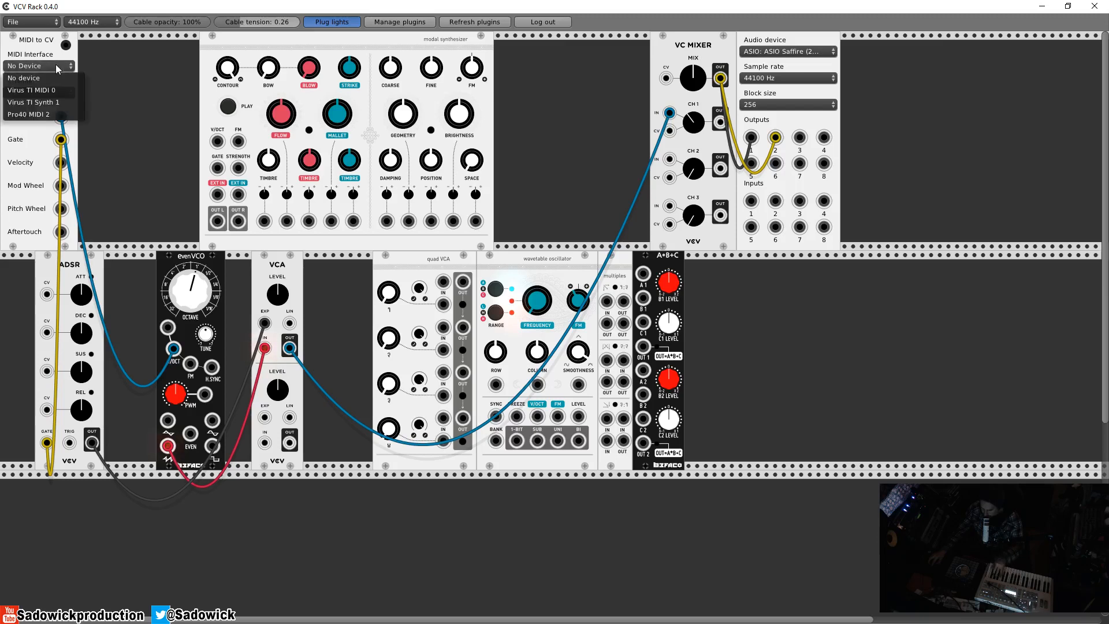
click(56, 112)
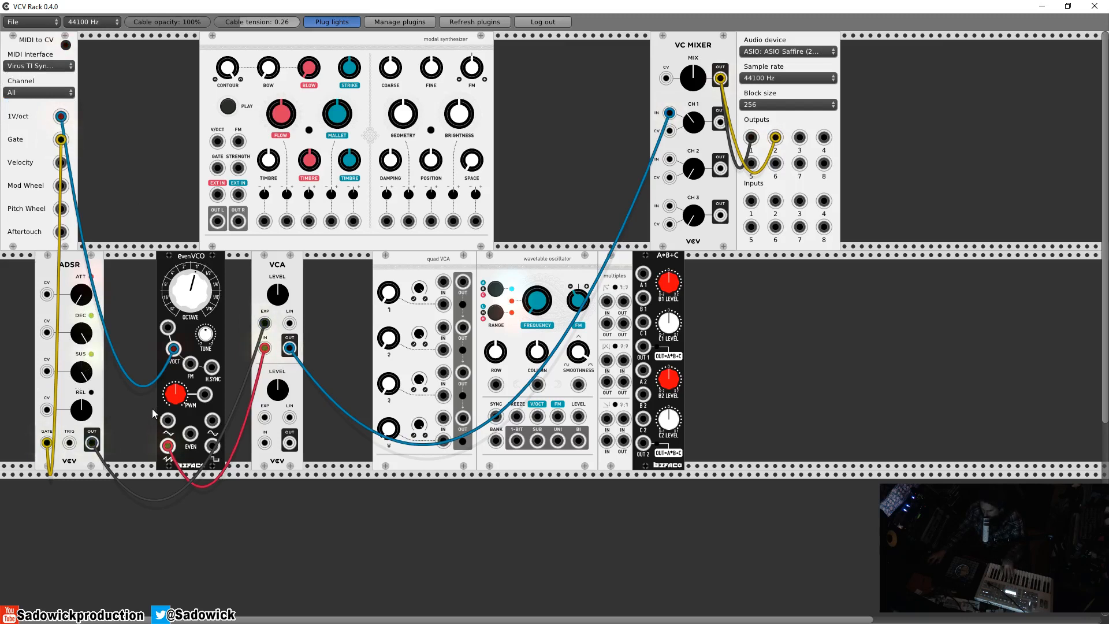
mouse_move(190, 289)
mouse_down()
mouse_move(190, 326)
mouse_move(197, 302)
mouse_up()
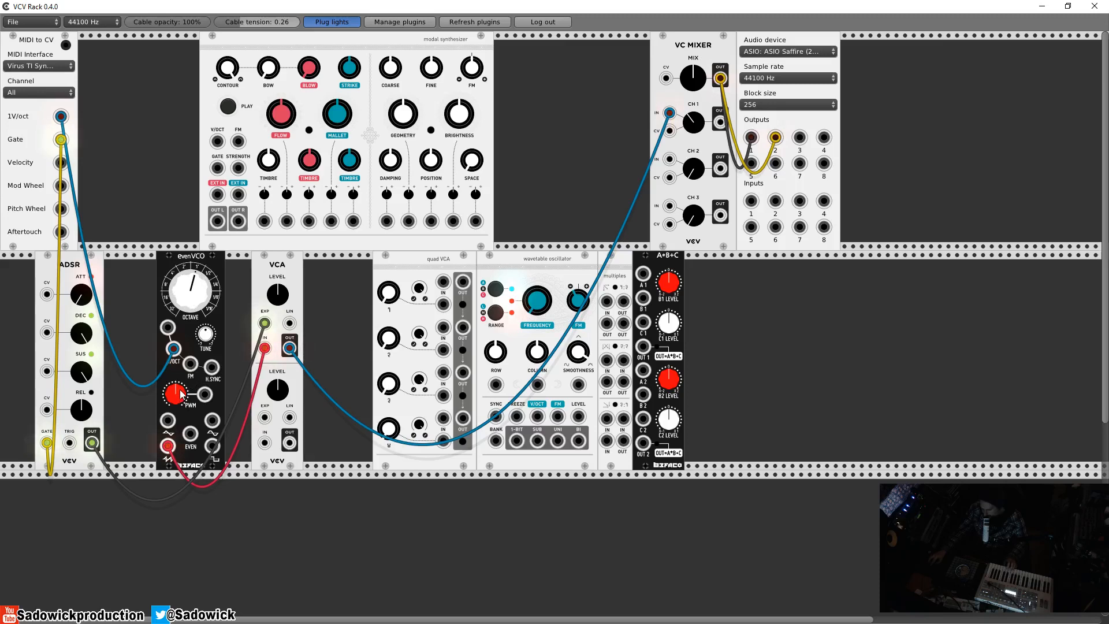
drag(167, 447, 214, 447)
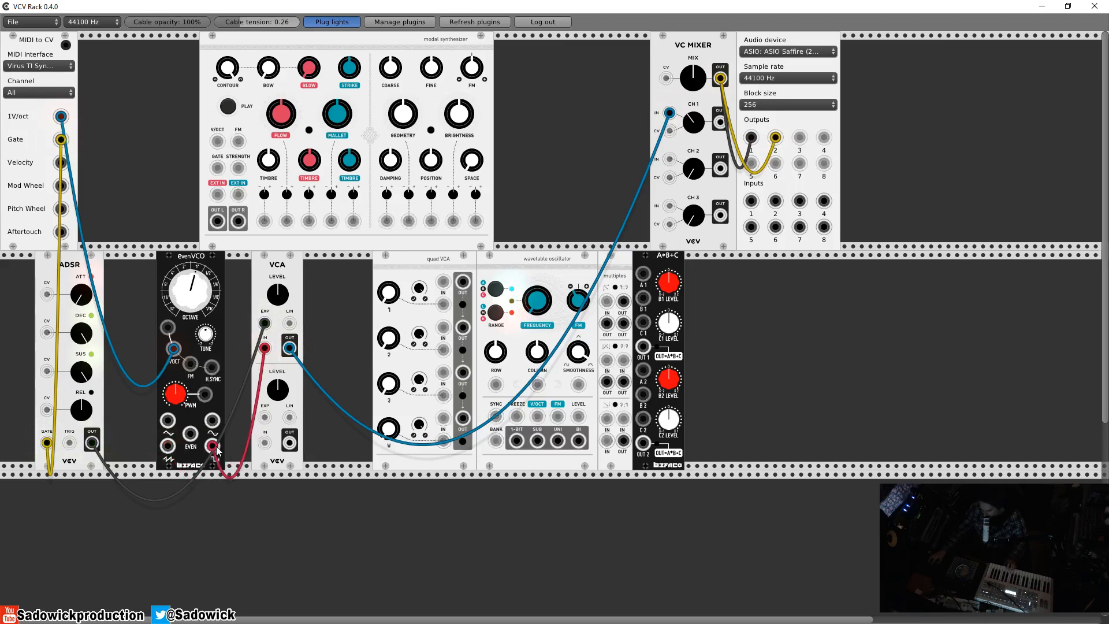
Step: Add a Befaco Rampage and place it after the A*B+C in the second row
right_click(251, 508)
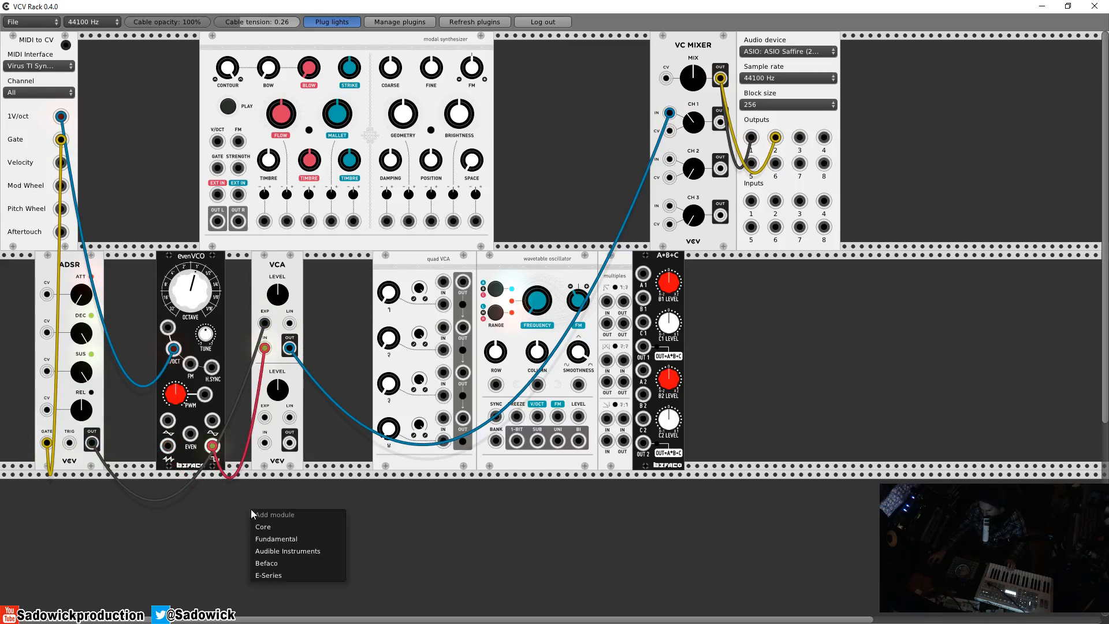
mouse_move(269, 549)
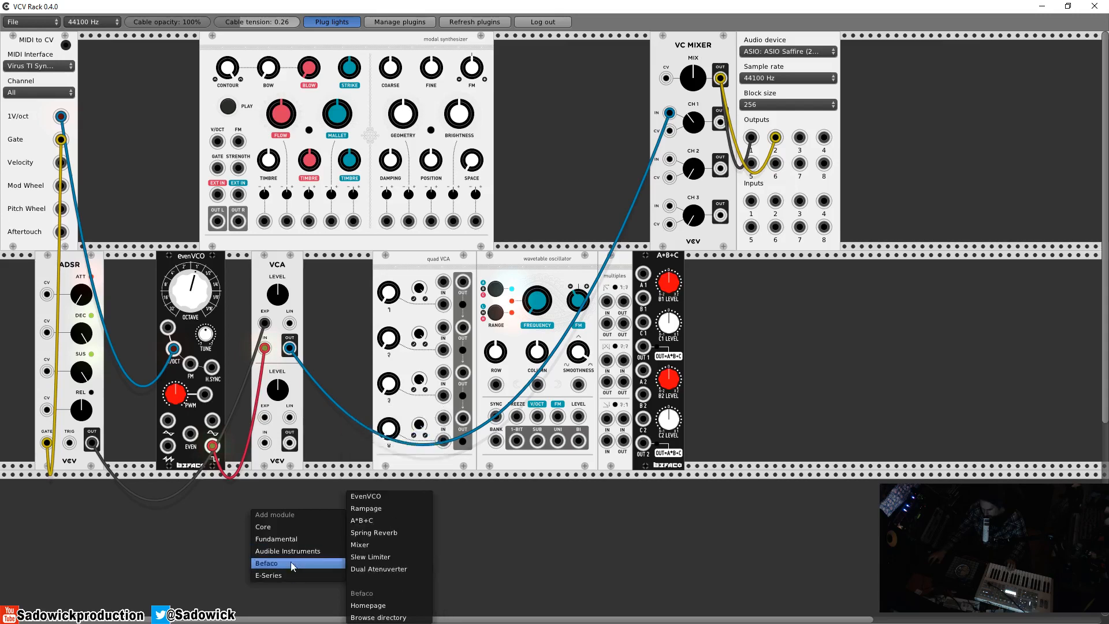
click(371, 509)
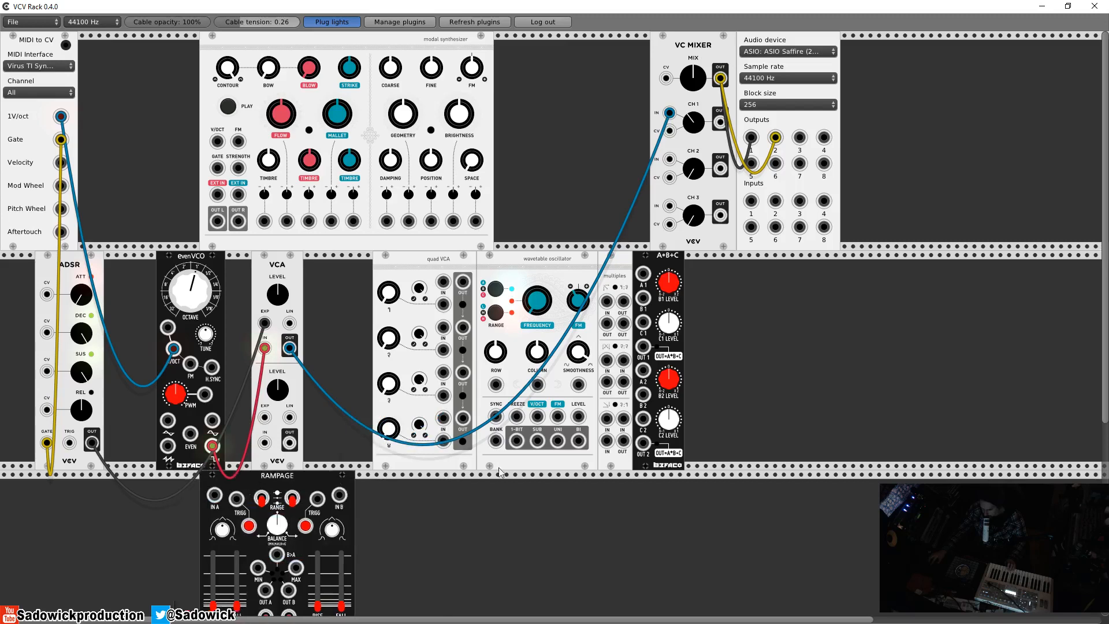
drag(295, 524, 788, 304)
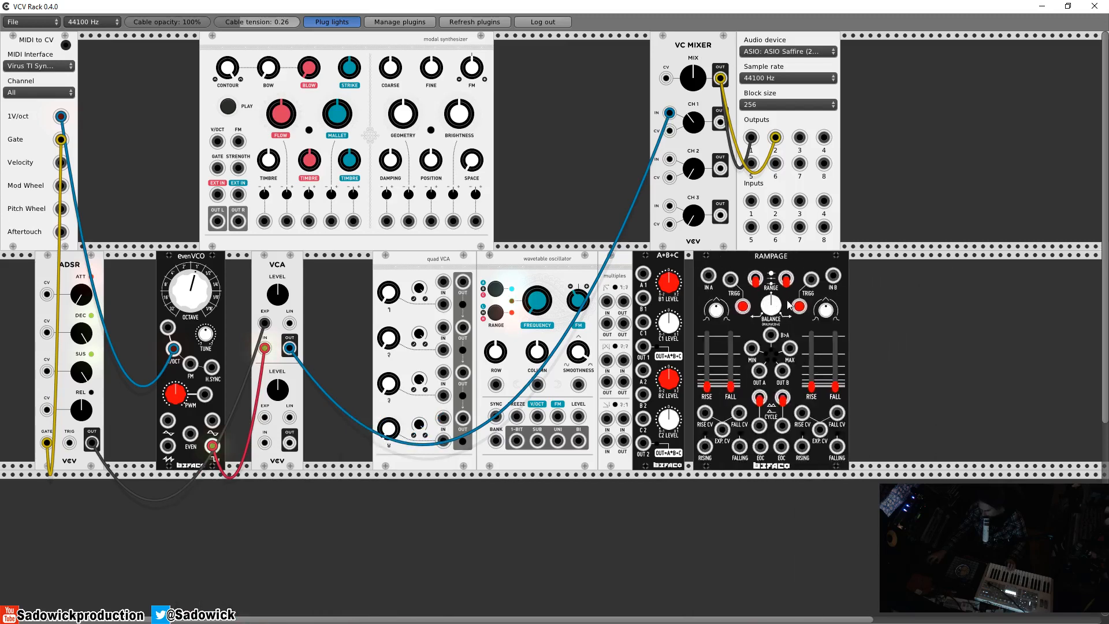
right_click(359, 526)
mouse_move(379, 548)
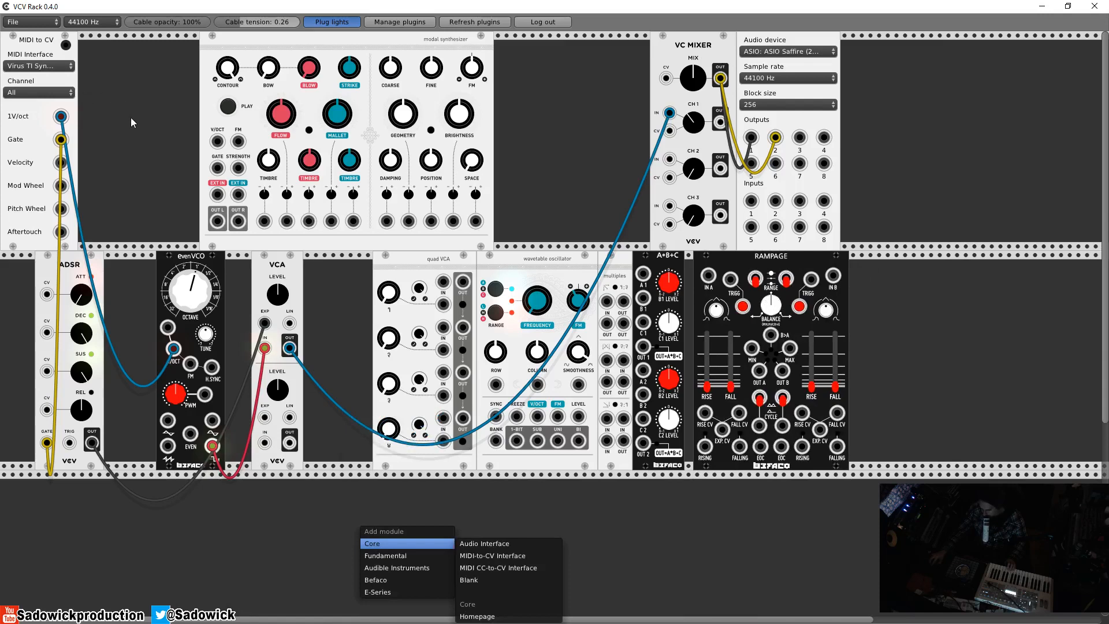
click(152, 156)
Step: Add a Fundamental LFO-2 in the first row between the MIDI-to-CV interface and the Modal Synthesizer
right_click(154, 126)
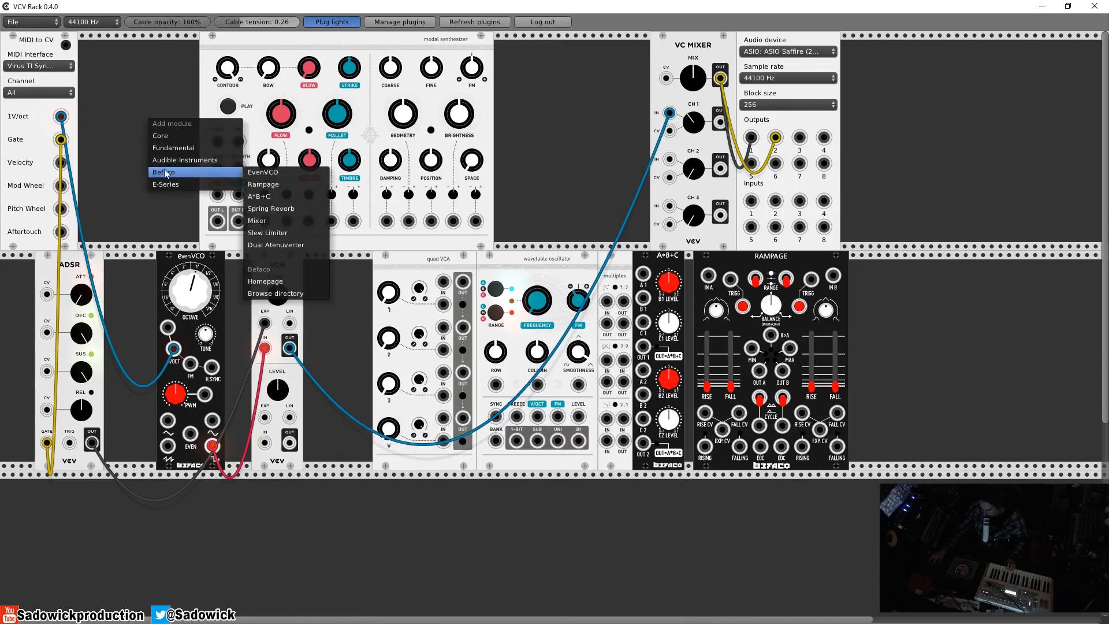
mouse_move(181, 150)
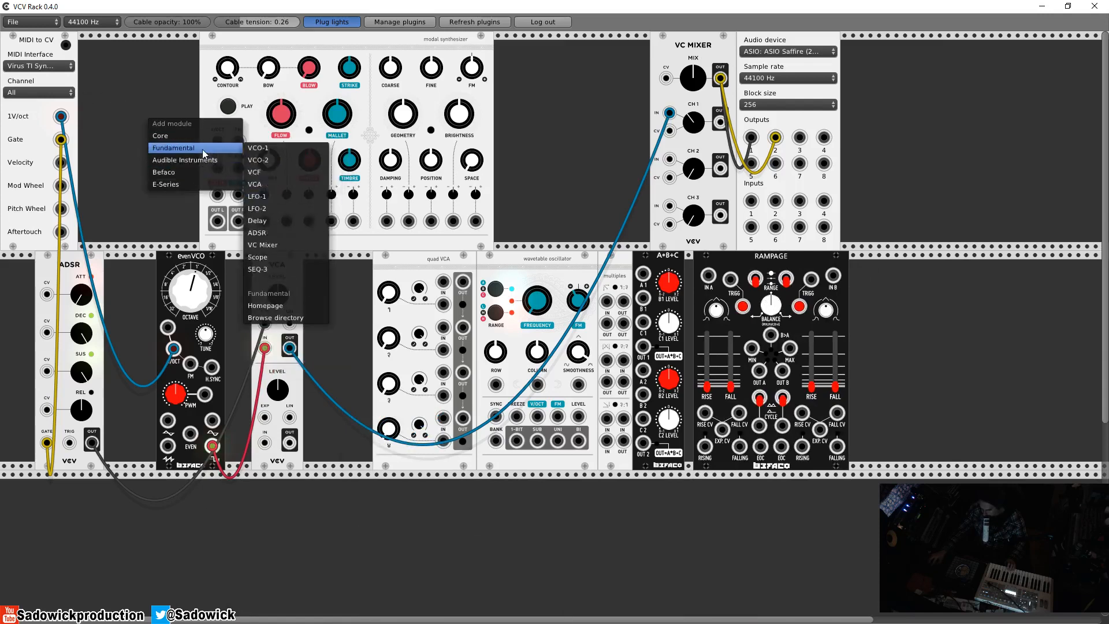
click(257, 208)
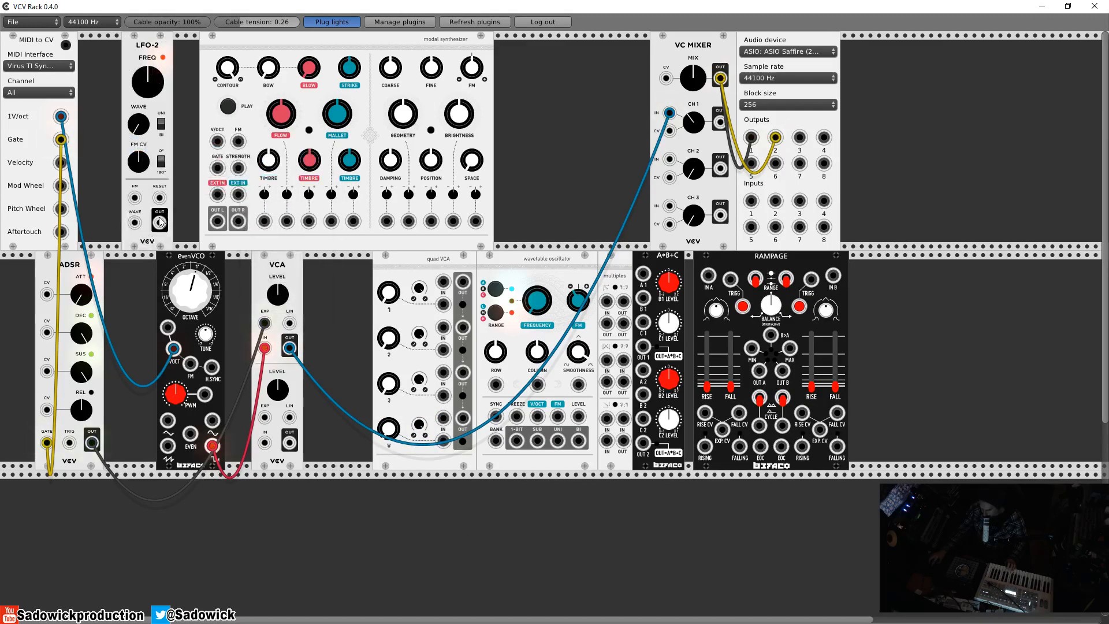
Step: Patch the LFO-2's output into the EvenVCO's PWM input and raise the LFO's frequency while trying its wave setting
drag(160, 223, 205, 394)
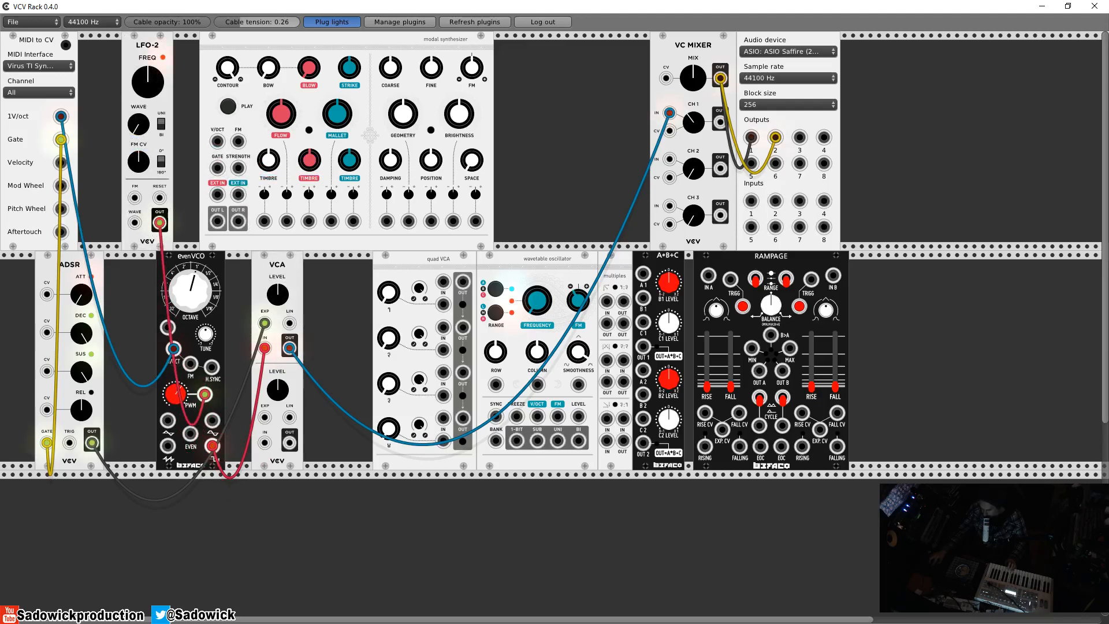
drag(145, 78, 145, 63)
drag(150, 88, 151, 101)
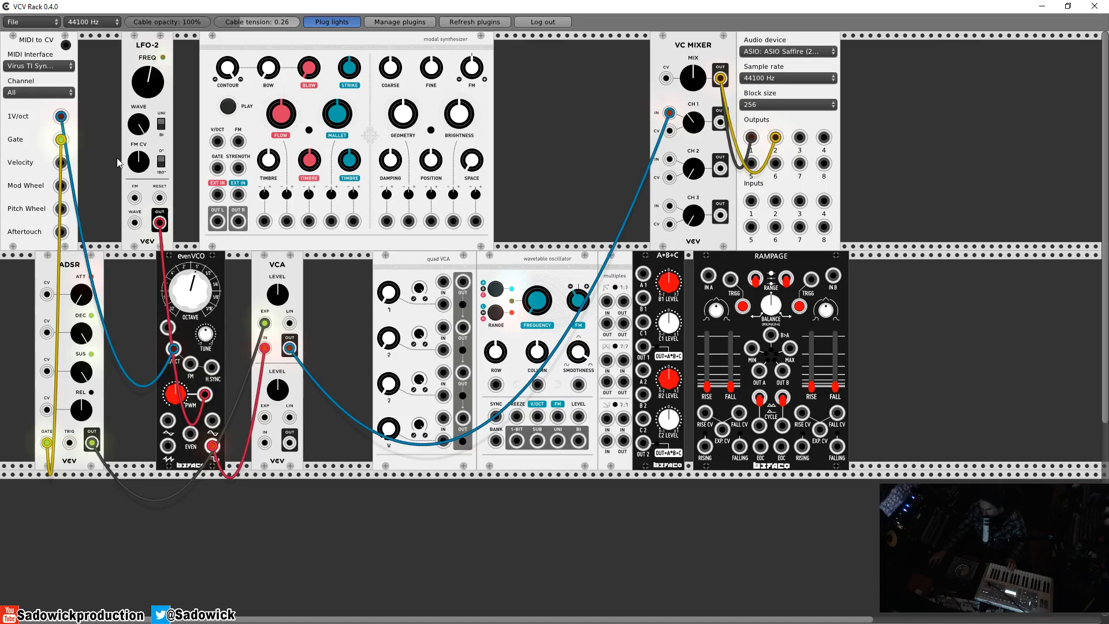
drag(137, 132, 137, 152)
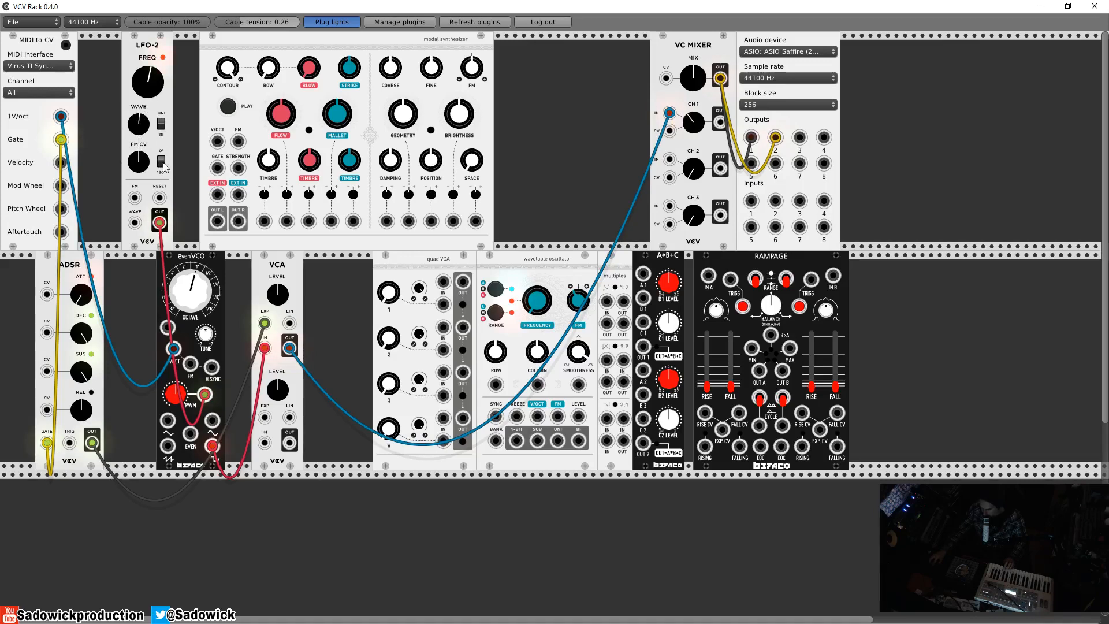
drag(148, 81, 148, 69)
drag(175, 393, 175, 381)
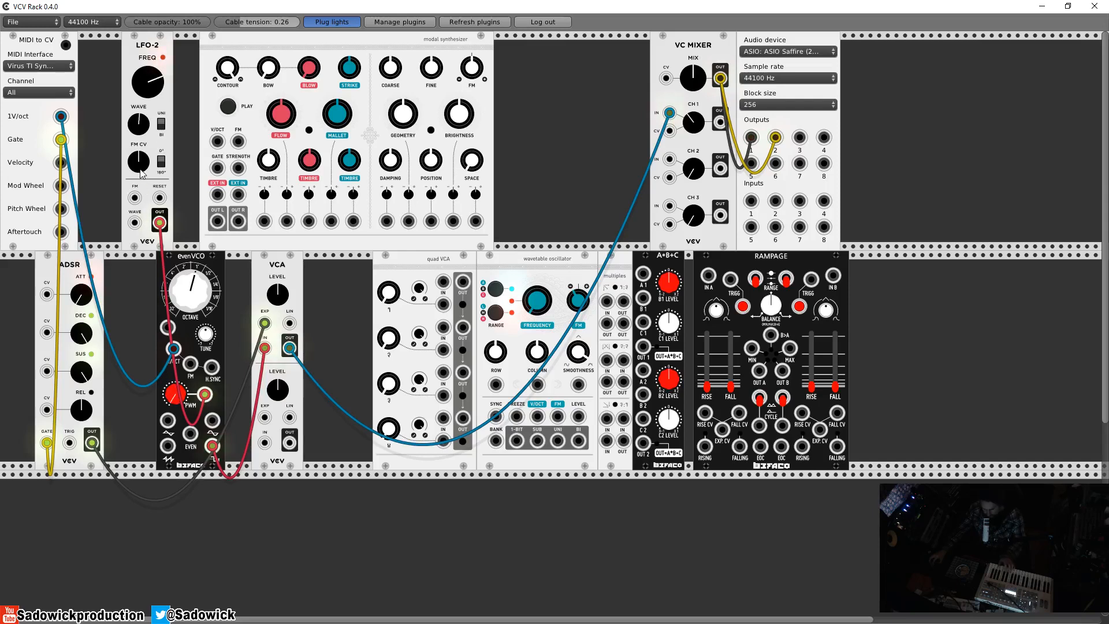
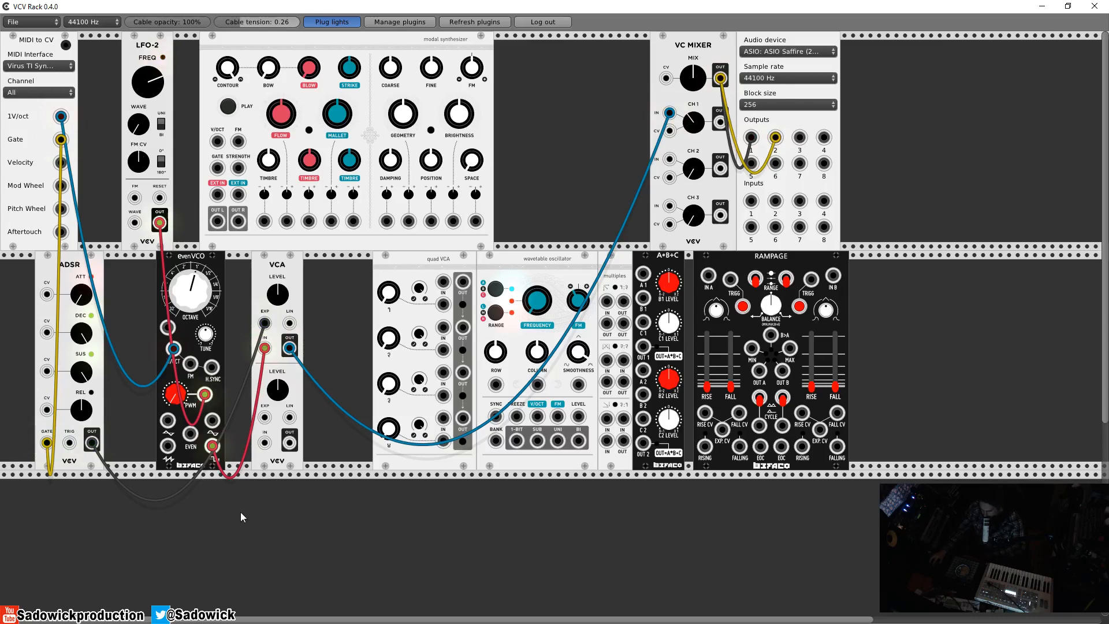
Step: Add a Fundamental VCA beside the LFO-2 and route the LFO through its first section, at reduced level, into the EvenVCO's PWM input
drag(258, 41, 362, 40)
right_click(213, 101)
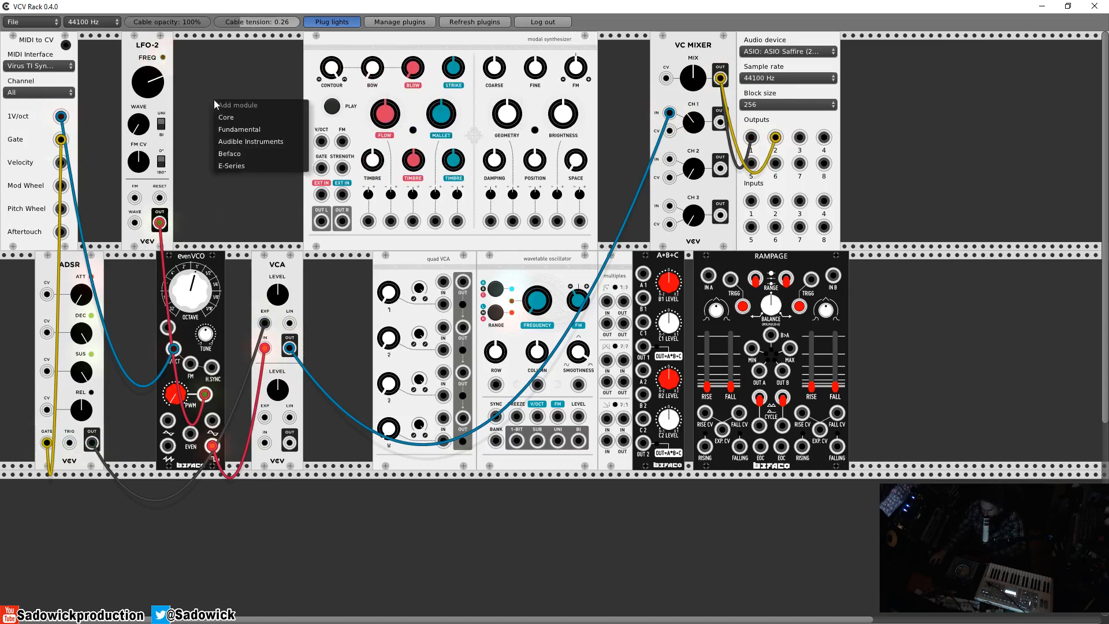
mouse_move(233, 130)
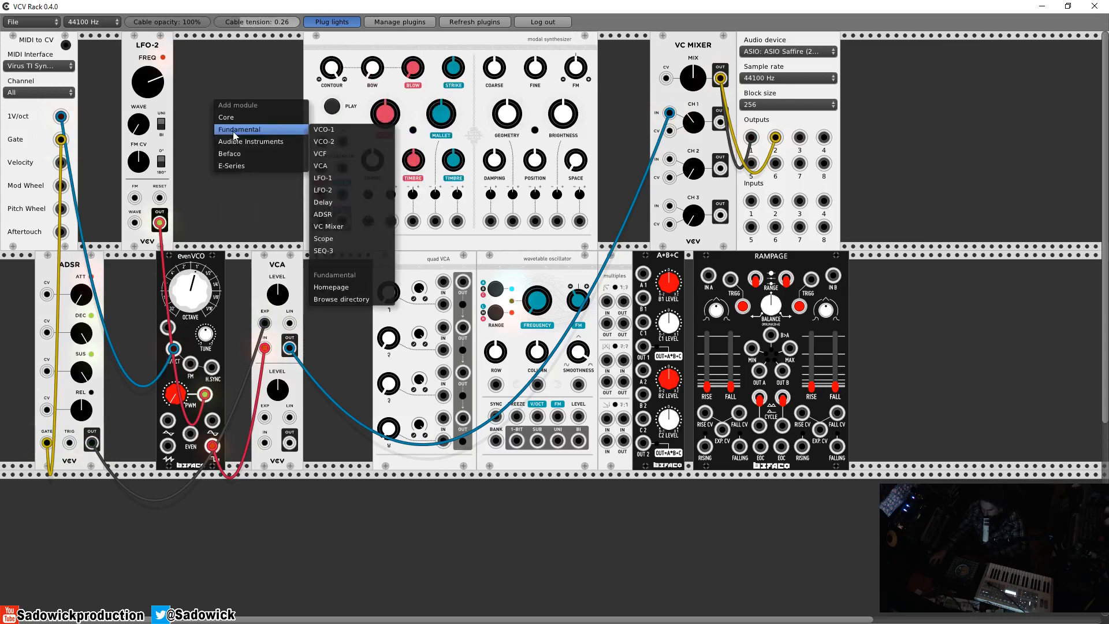
click(338, 166)
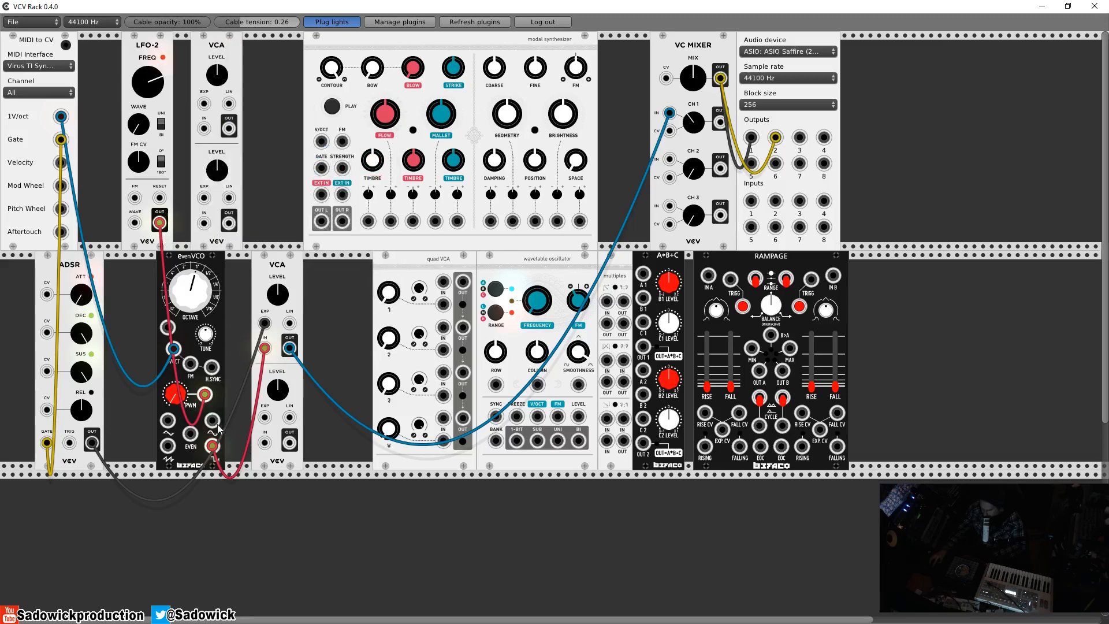
drag(160, 223, 204, 395)
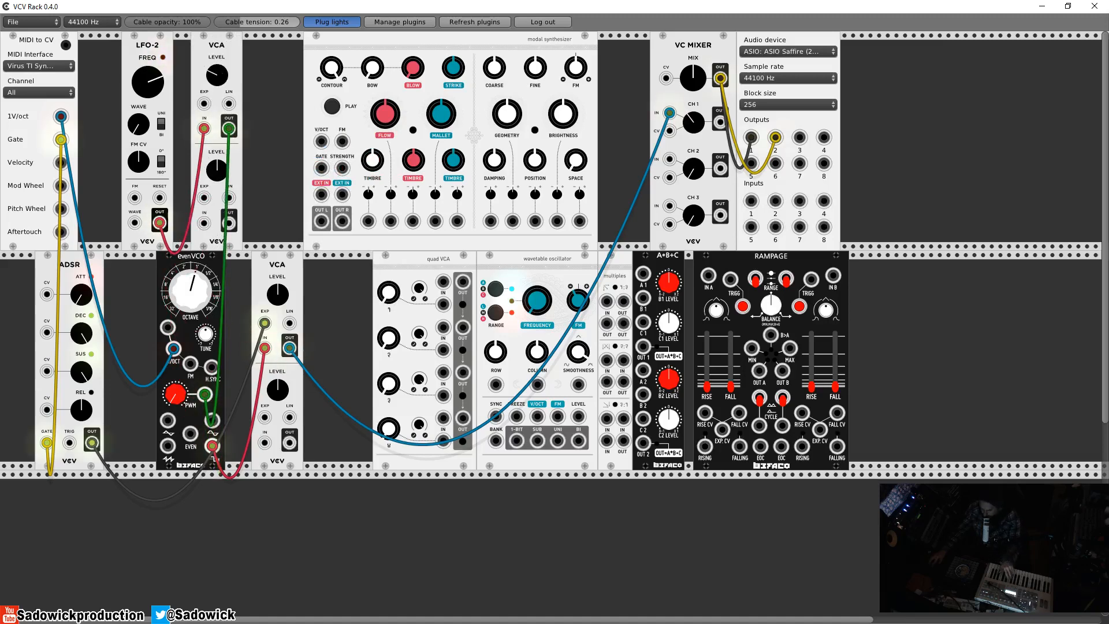
mouse_move(219, 71)
mouse_down()
mouse_move(219, 105)
mouse_move(218, 63)
mouse_up()
Step: Shift the Modal Synthesizer toward the VC Mixer and add a Fundamental LFO-1 between it and the first-row VCA
drag(367, 40, 434, 44)
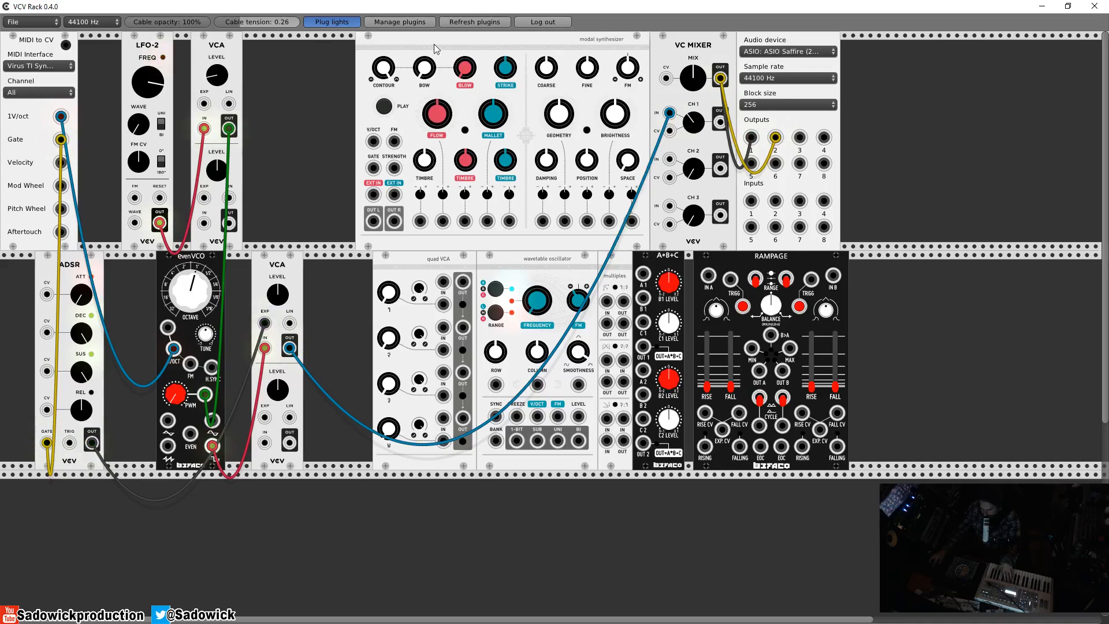
right_click(265, 104)
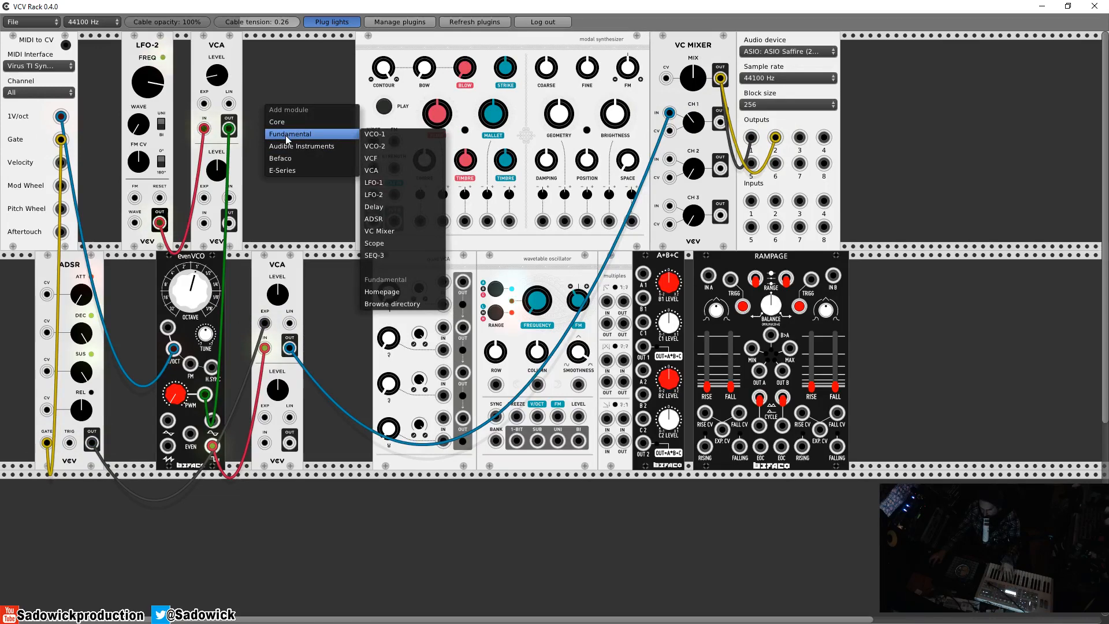
mouse_move(301, 146)
click(381, 182)
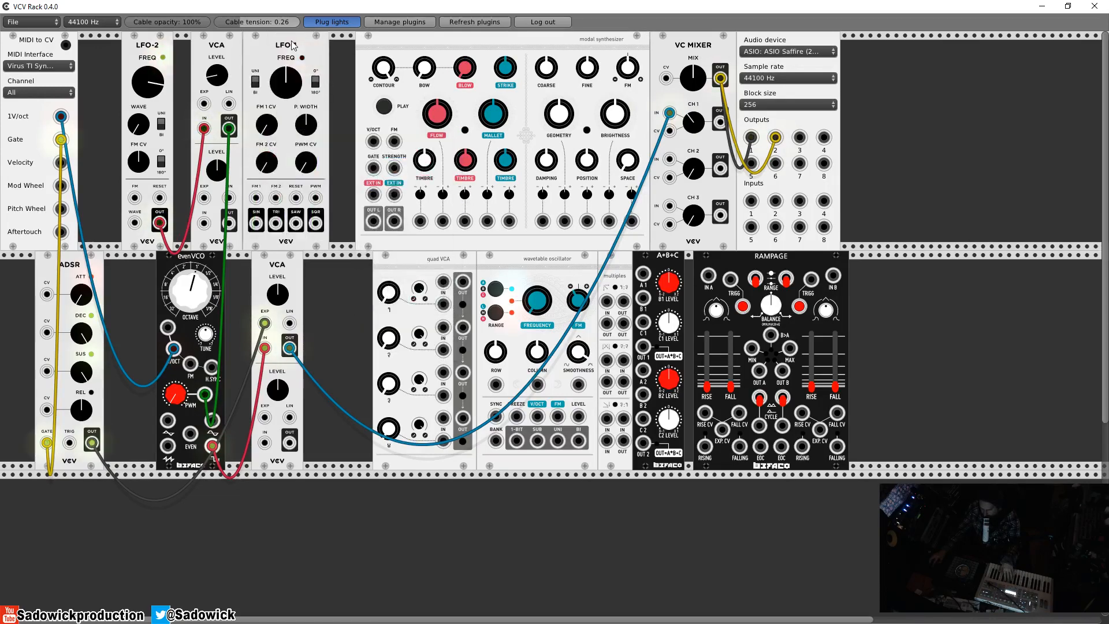
mouse_move(291, 44)
mouse_down()
mouse_move(316, 44)
mouse_move(300, 44)
mouse_up()
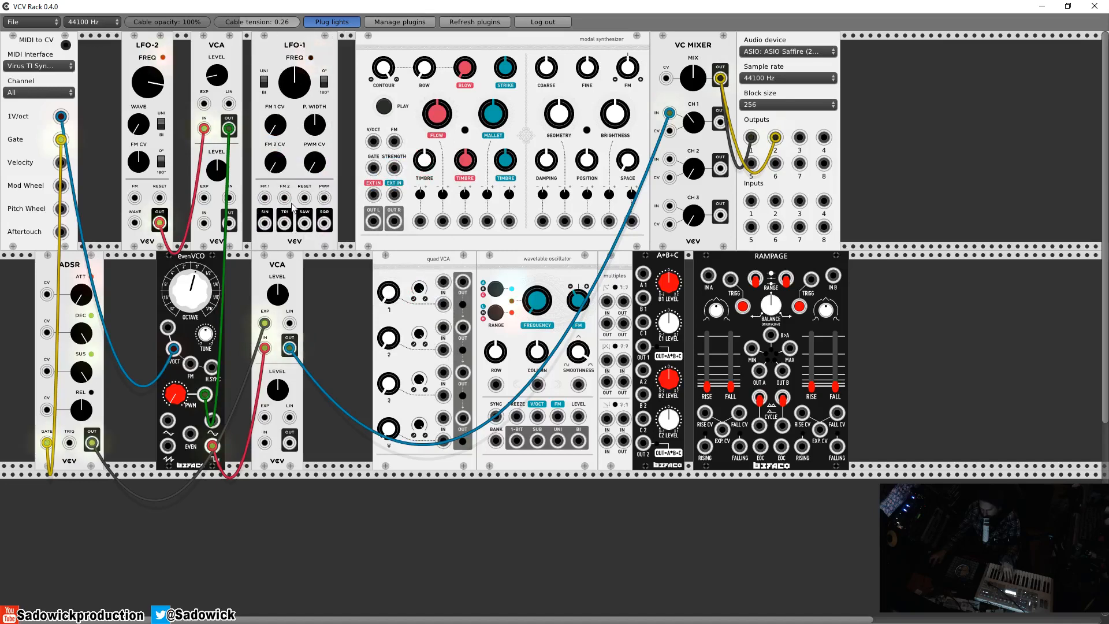
Step: Patch the LFO-1's sine output into the first-row VCA's upper EXP input and raise the LFO-1's frequency
drag(266, 224, 204, 103)
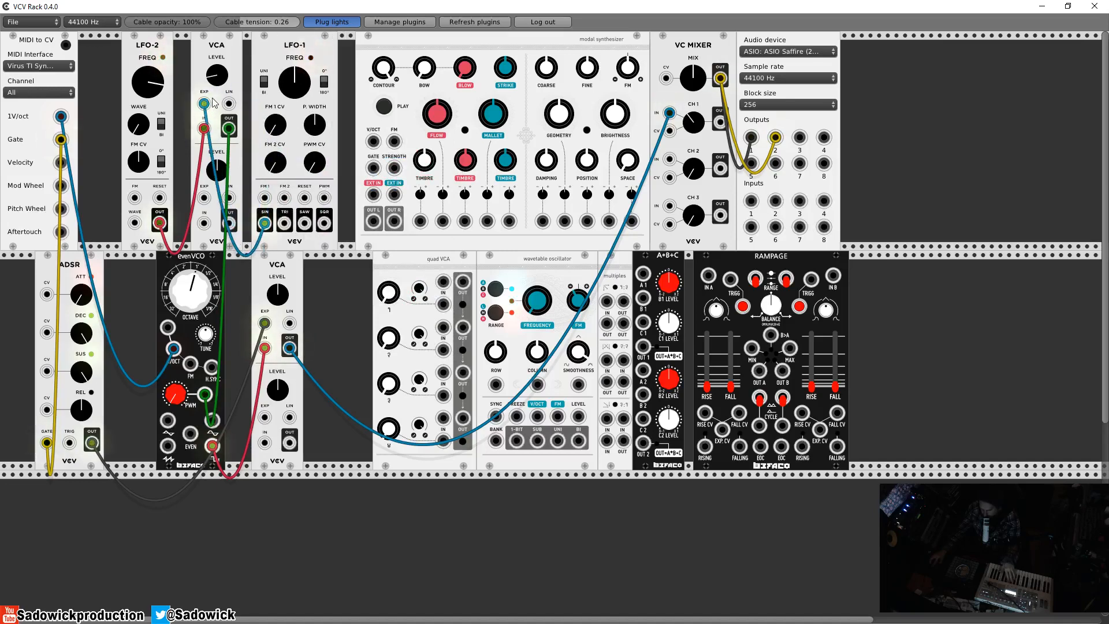
drag(295, 82, 294, 49)
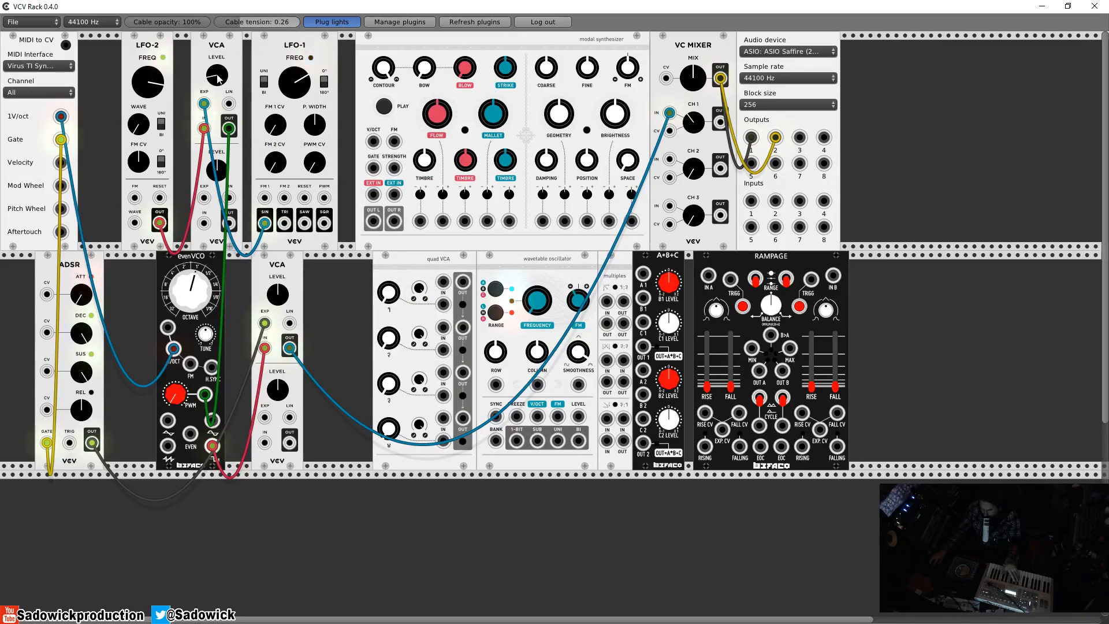
drag(288, 85, 288, 79)
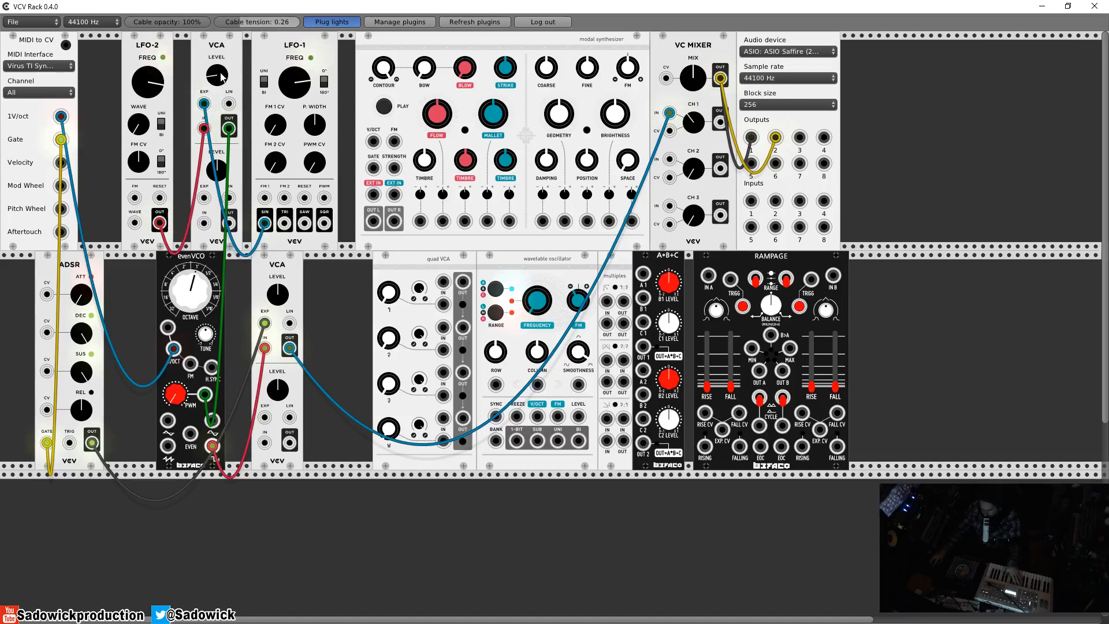
drag(305, 85, 304, 78)
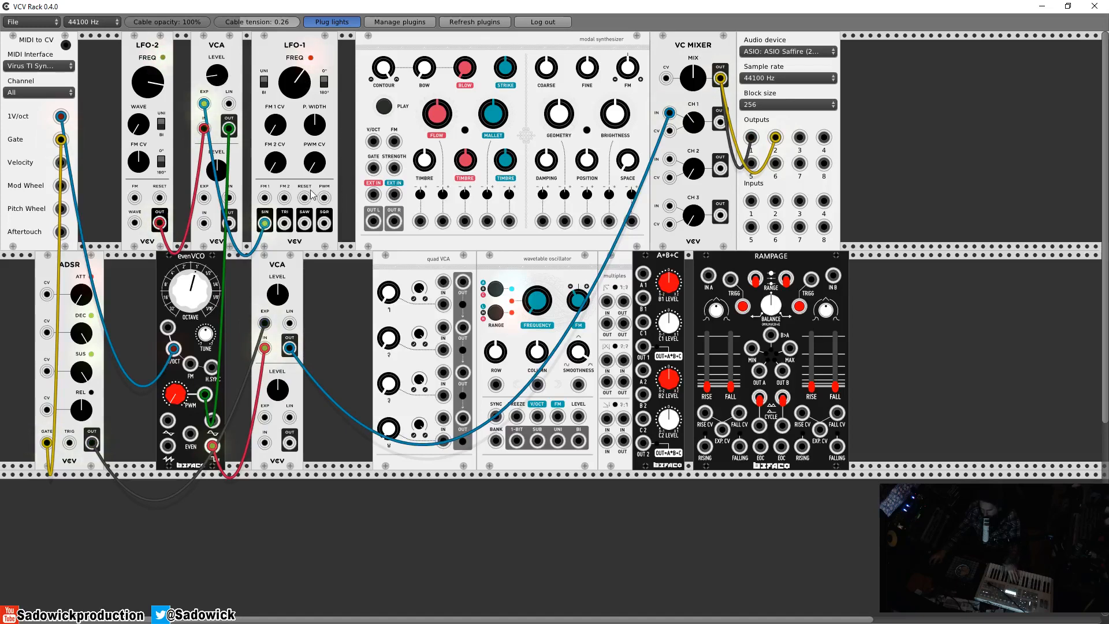
Step: Try the LFO-1's square output in the first-row VCA's LIN input, and replace it with the sine cable moved from EXP
drag(324, 221, 229, 104)
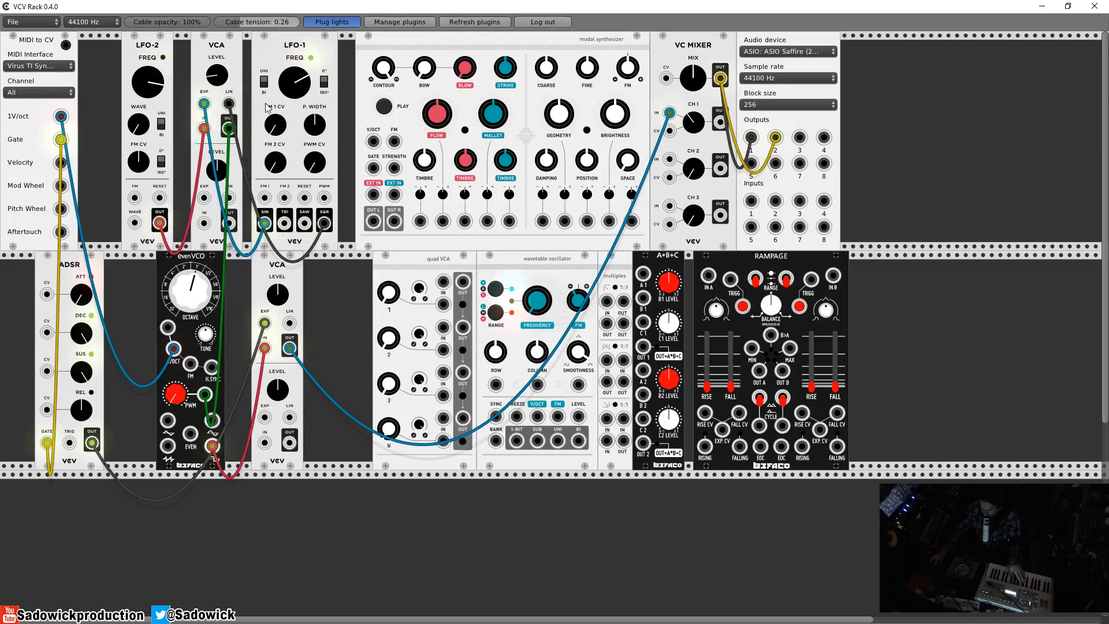
drag(206, 105, 228, 104)
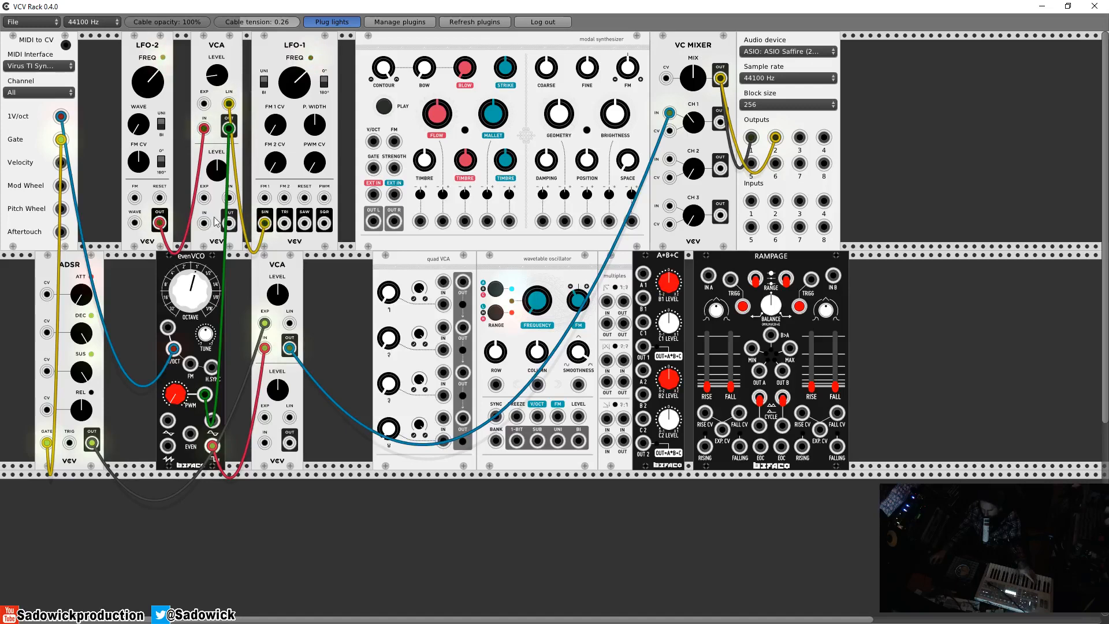
drag(199, 283, 200, 251)
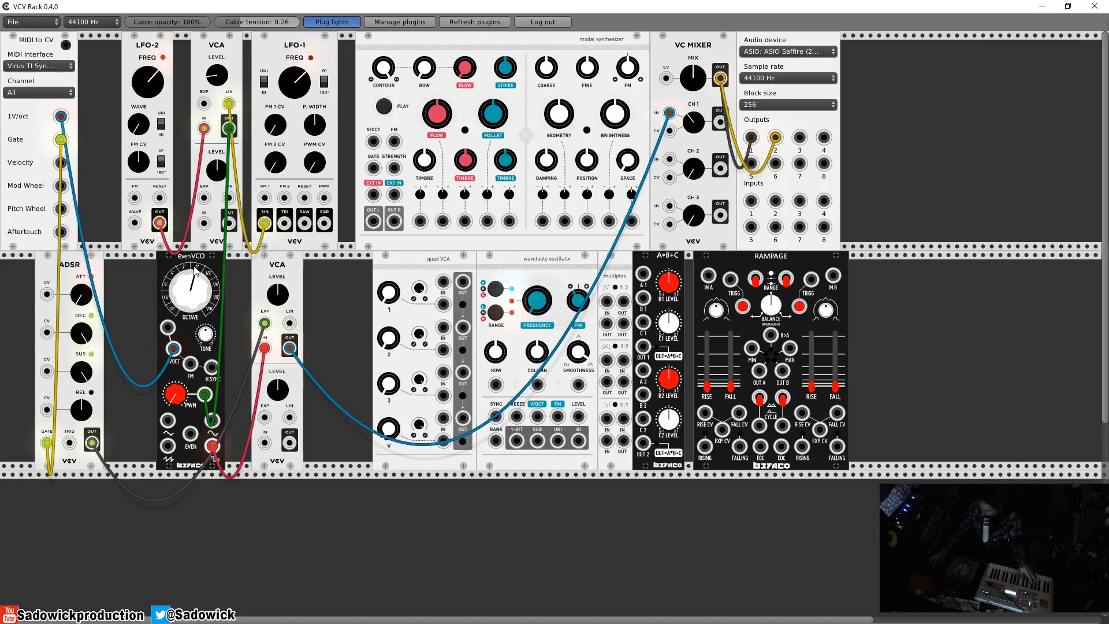
Step: Add an Audible Instruments Keyframer/Mixer in the first row, directly after the audio interface
right_click(895, 144)
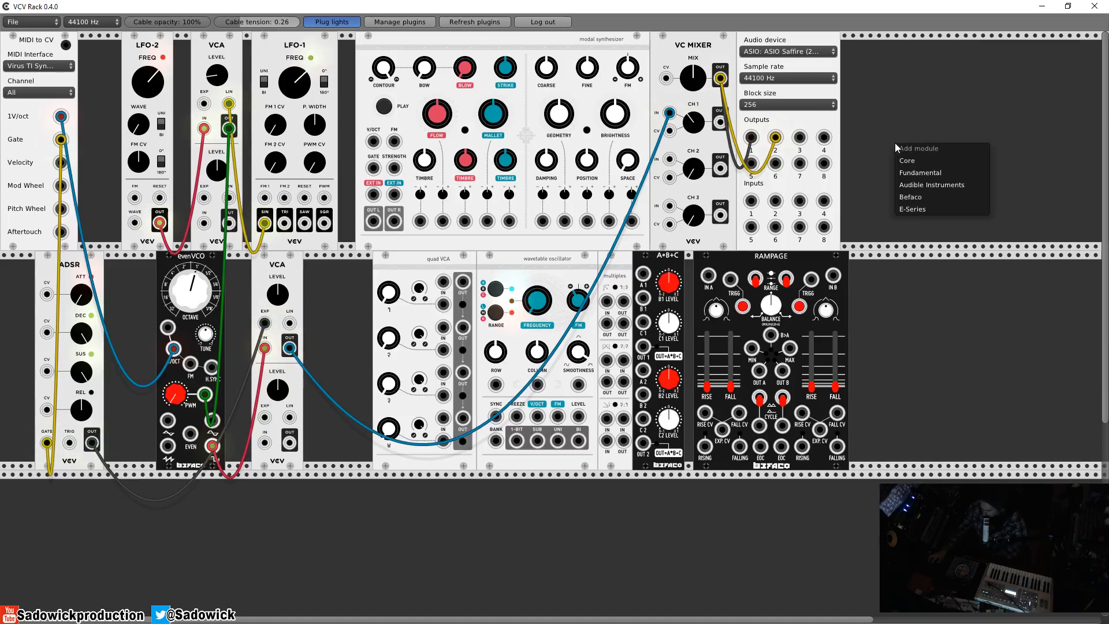
mouse_move(902, 170)
mouse_move(916, 188)
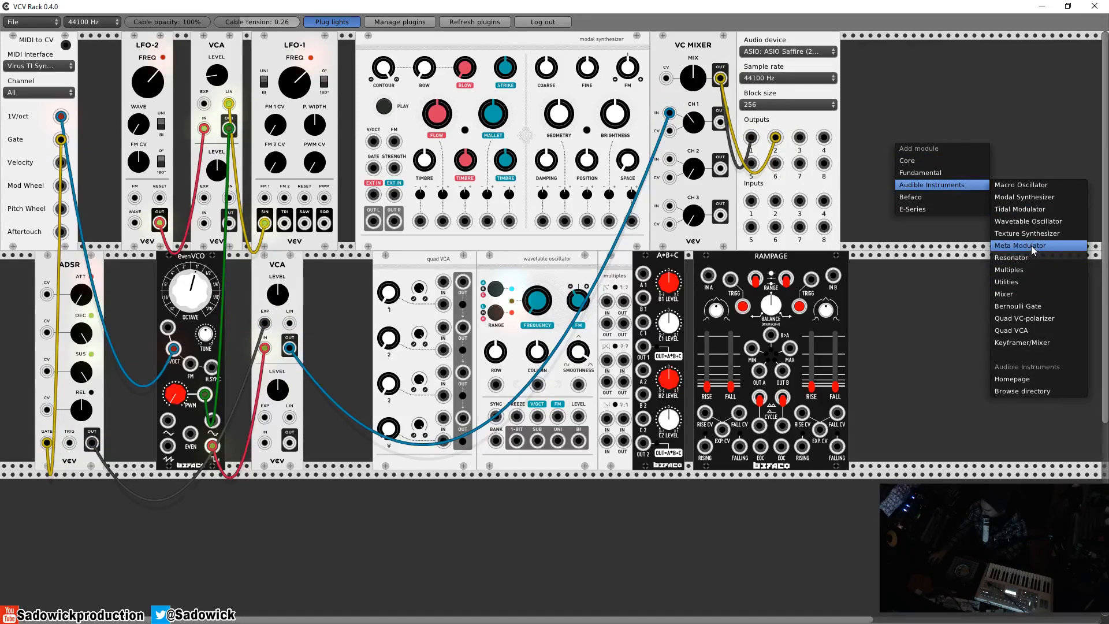
mouse_move(951, 202)
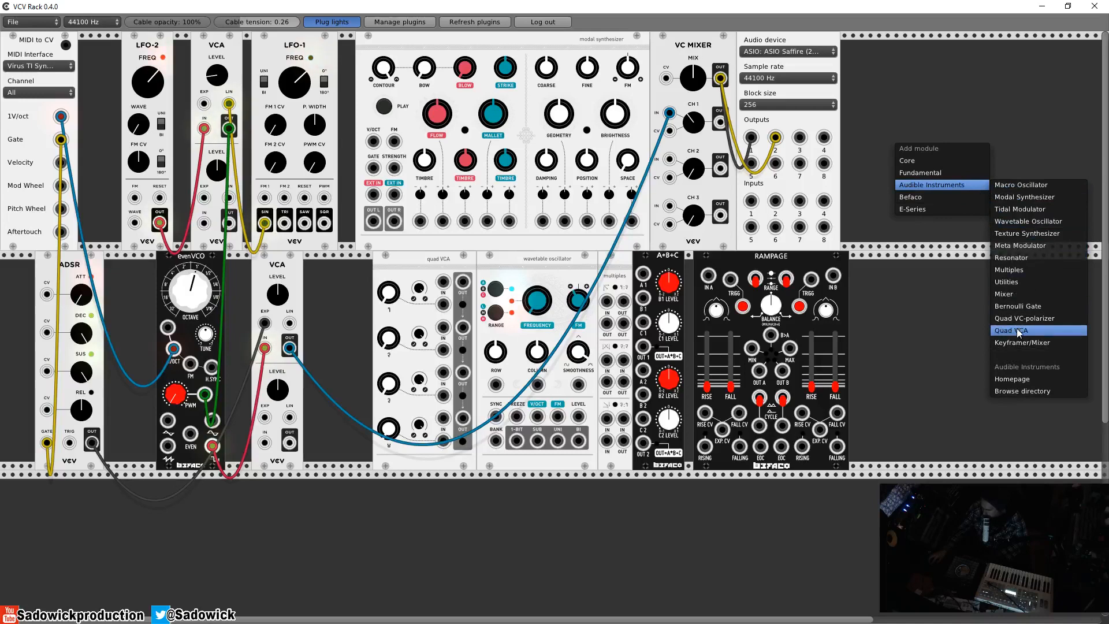
click(1021, 343)
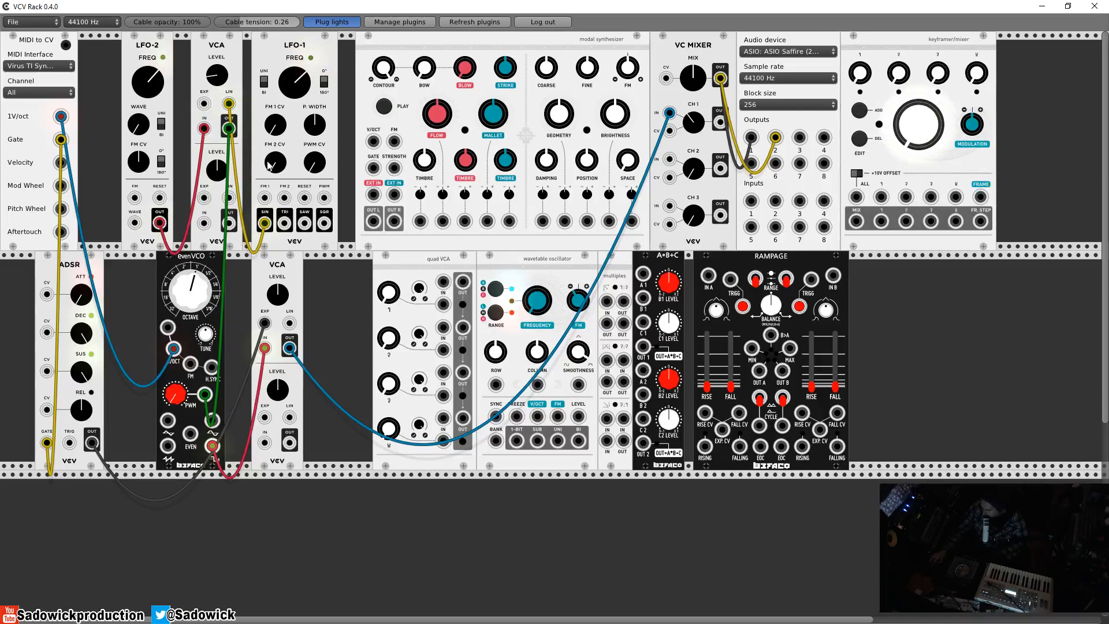
Step: Examine the module options of the Keyframer/Mixer, including its Poly LFO mode, and those of the LFO-1
right_click(895, 38)
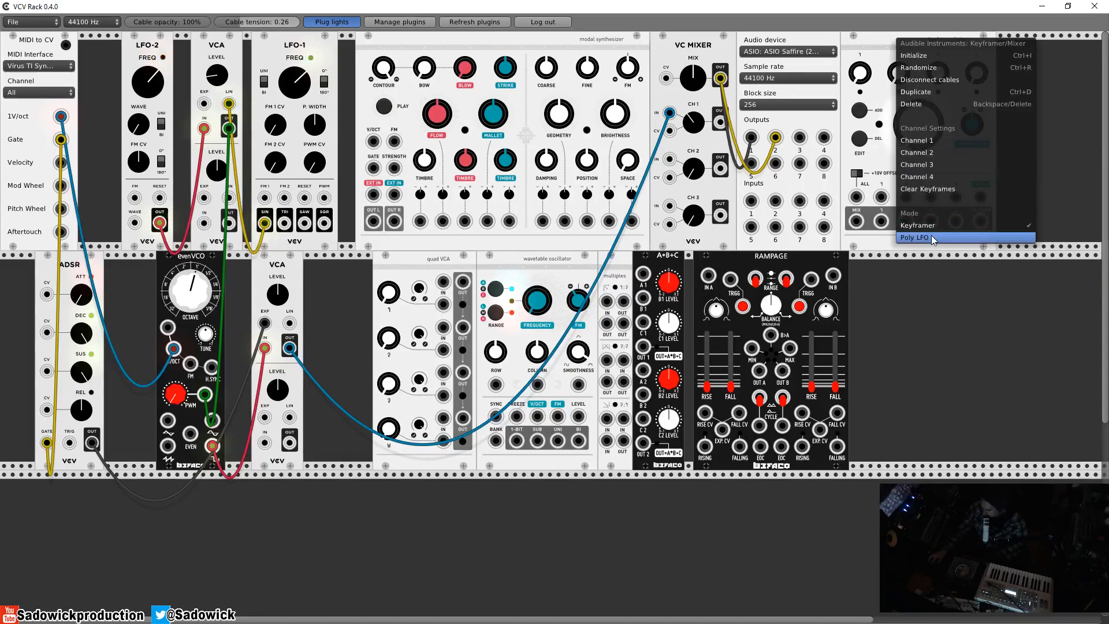
click(946, 282)
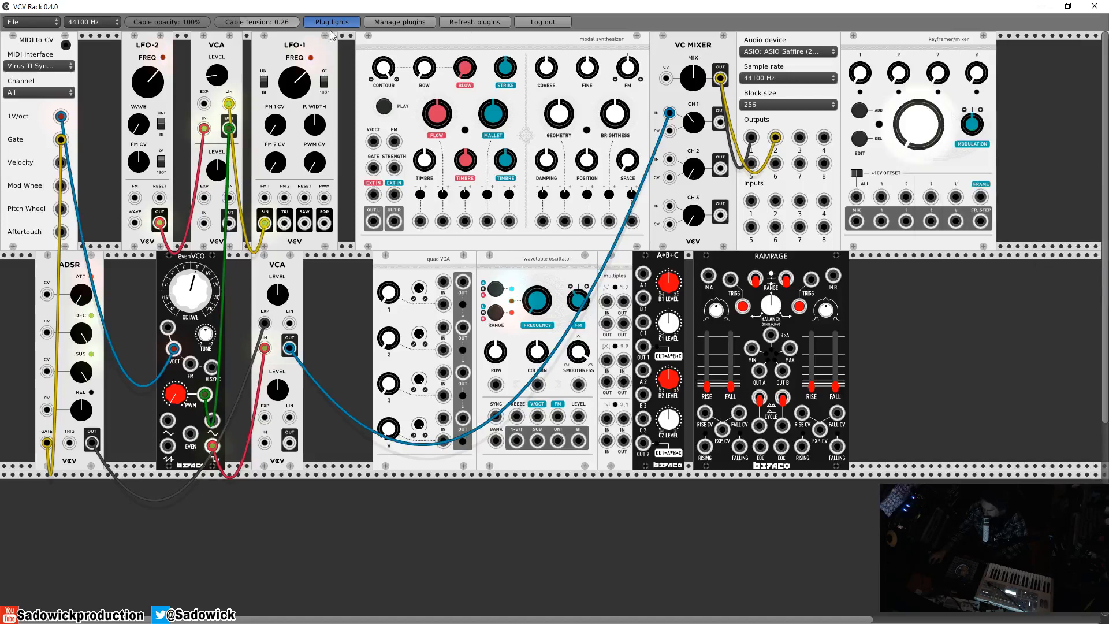
right_click(290, 36)
click(278, 37)
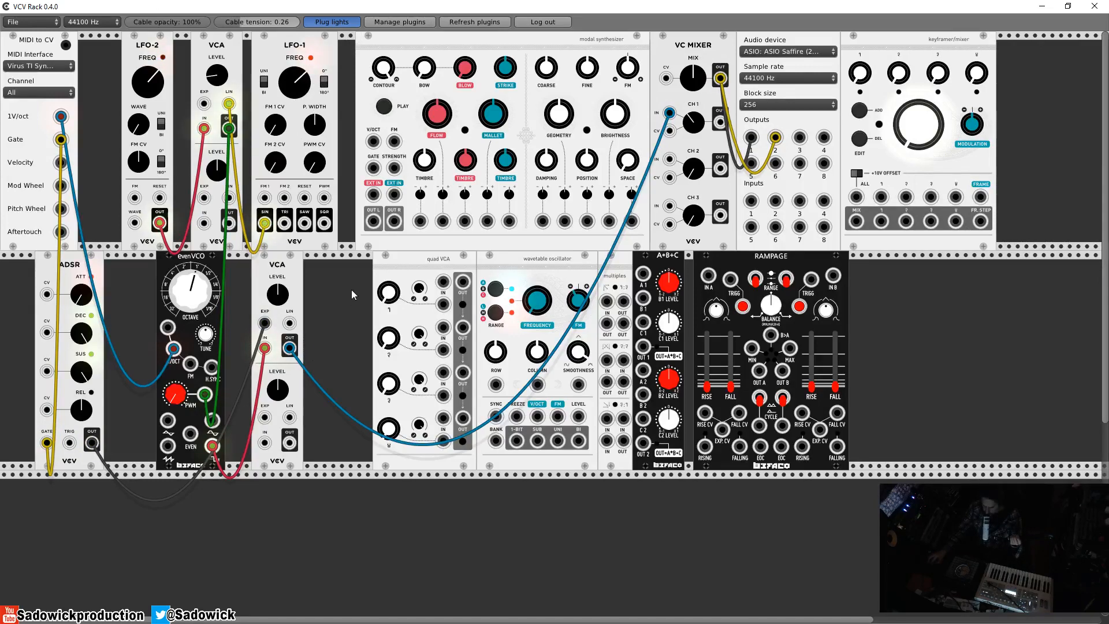
Step: Move the Quad VCA closer to the VCA in the second row, leaving a gap before the Wavetable Oscillator
drag(436, 260, 403, 263)
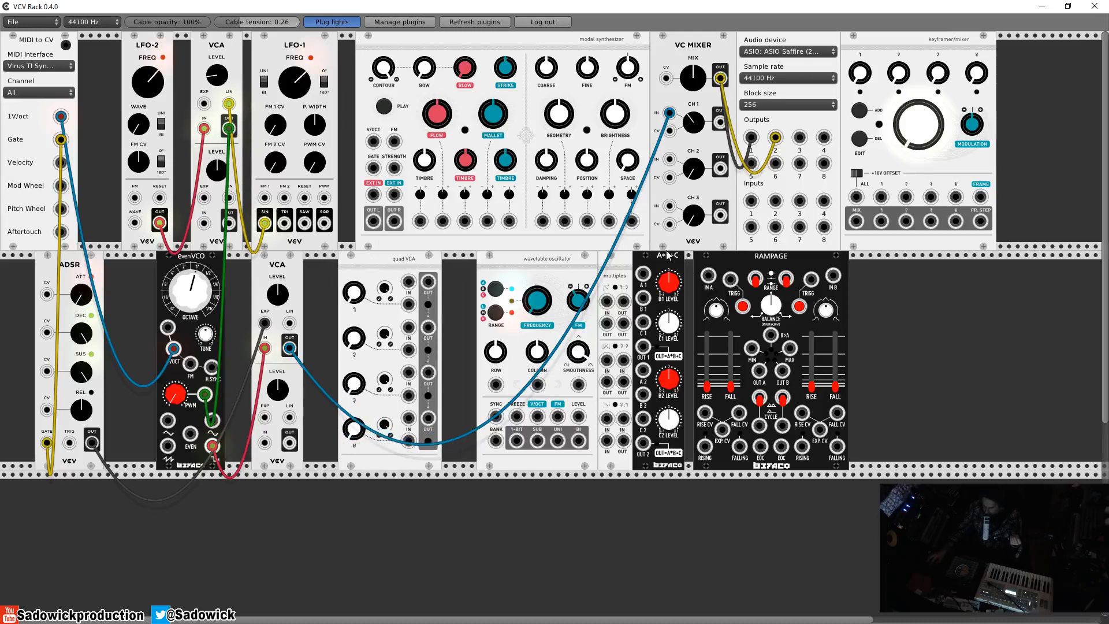